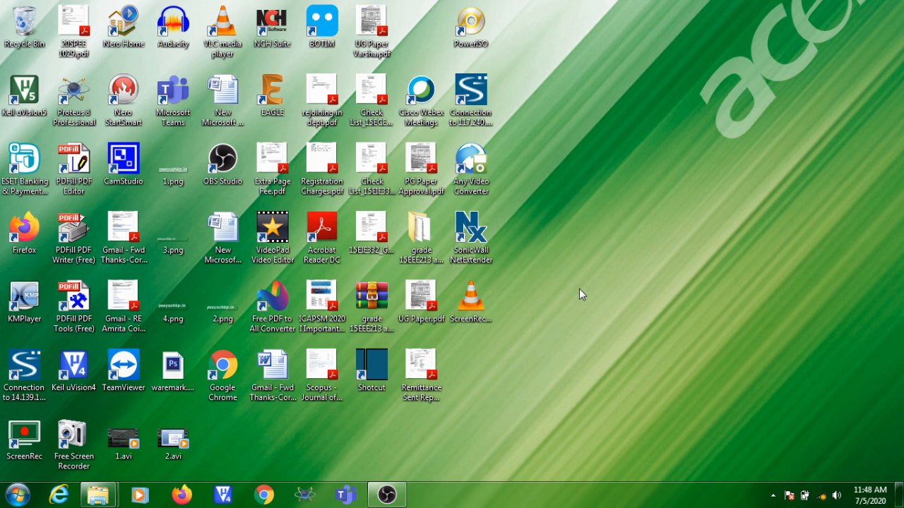
- Open Shotcut and choose the Shotcut folder on New Volume (G:) as the projects folder
{"action": "left_click", "coordinate": [384, 390]}
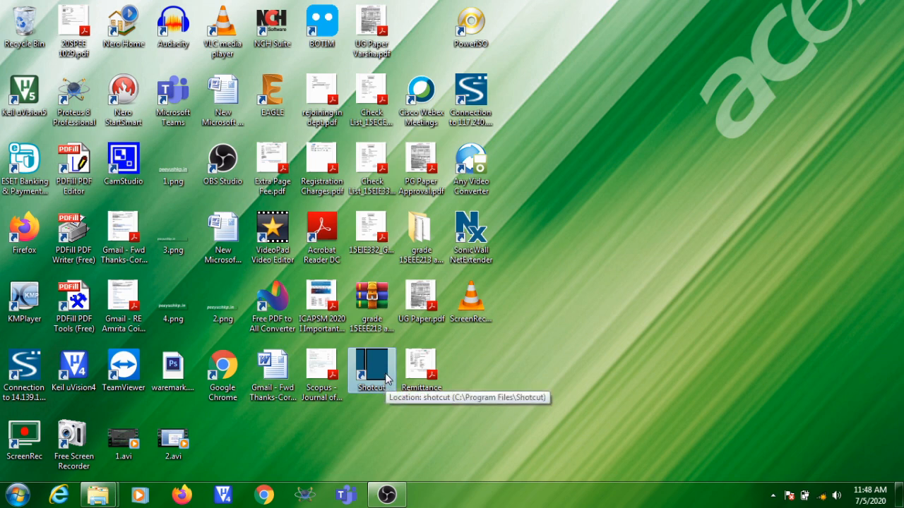
{"action": "double_click", "coordinate": [386, 379]}
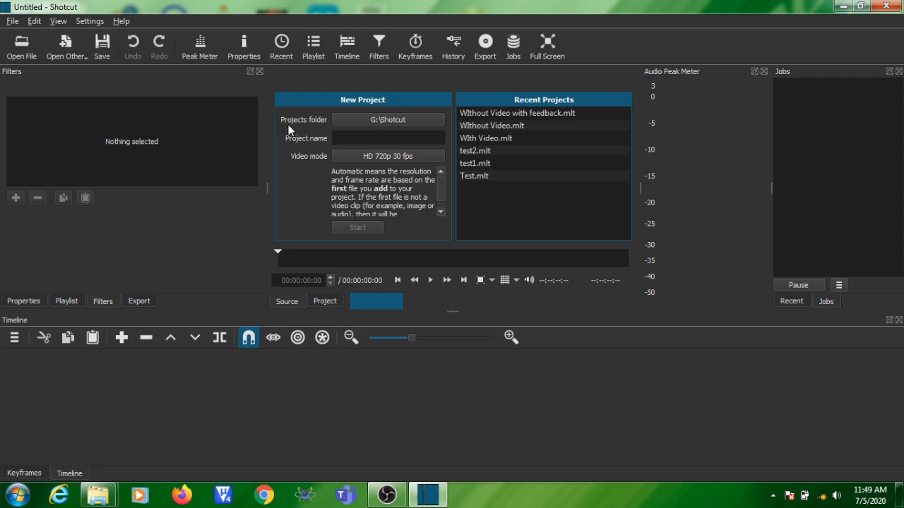
{"action": "left_click", "coordinate": [382, 121]}
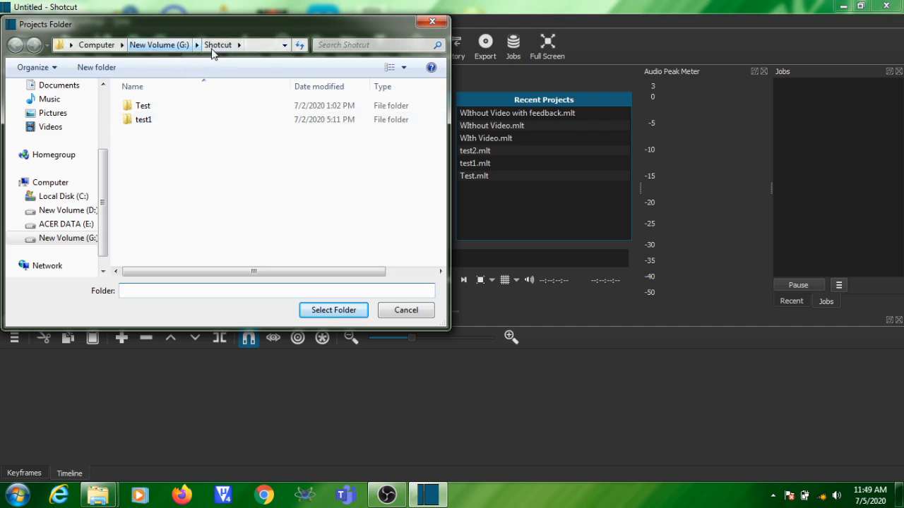
{"action": "left_click", "coordinate": [176, 48]}
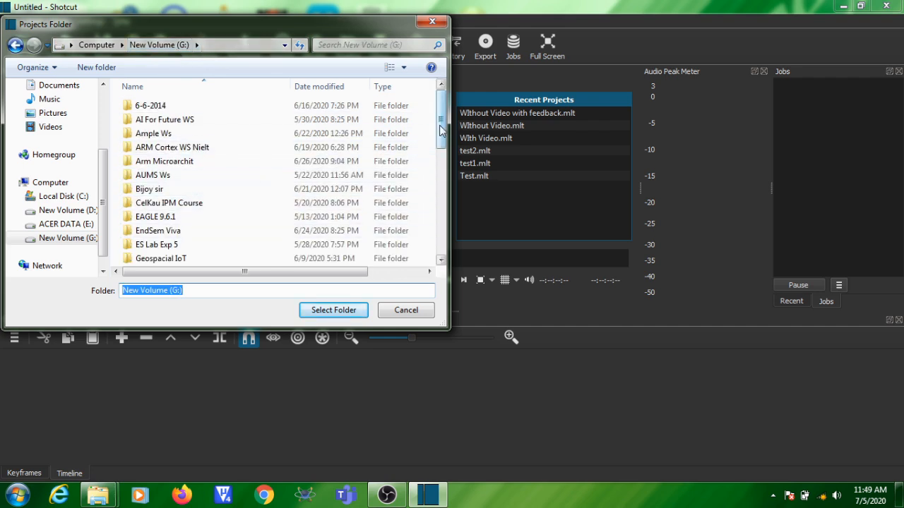
{"action": "left_click", "coordinate": [208, 162]}
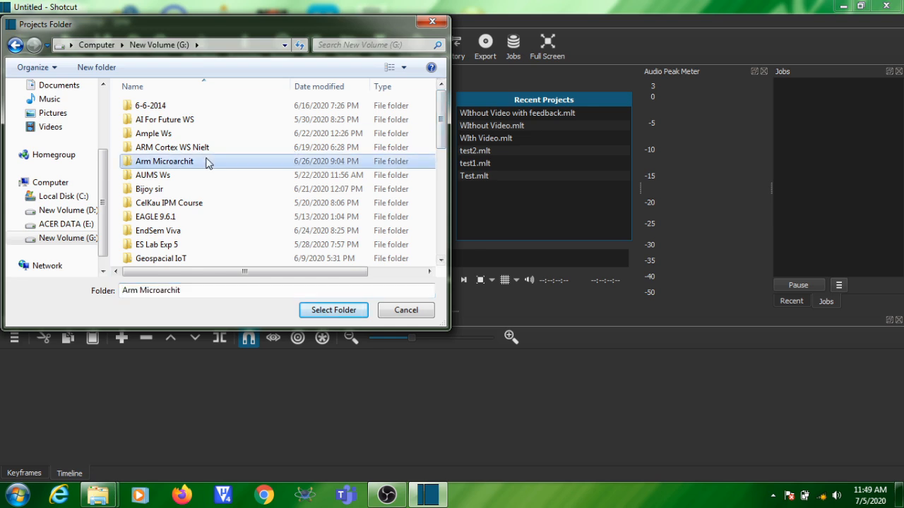
{"action": "key", "text": "s"}
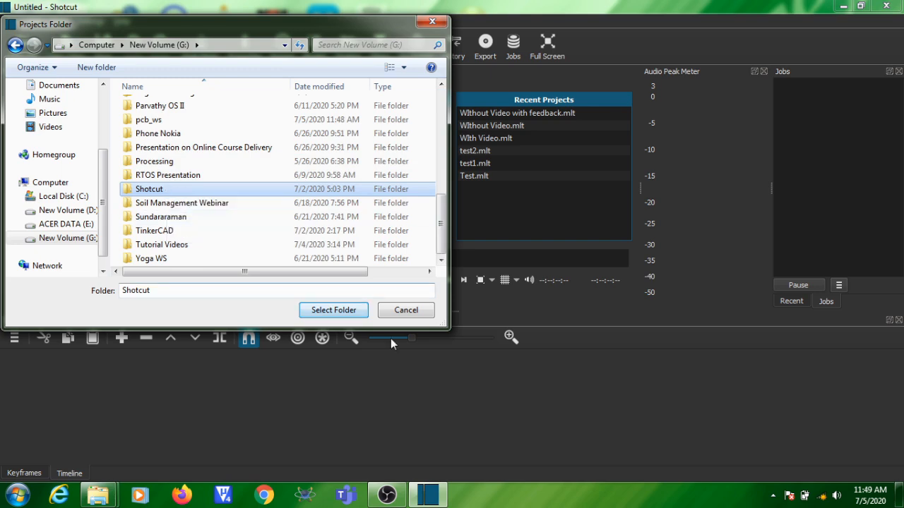
{"action": "left_click", "coordinate": [355, 310]}
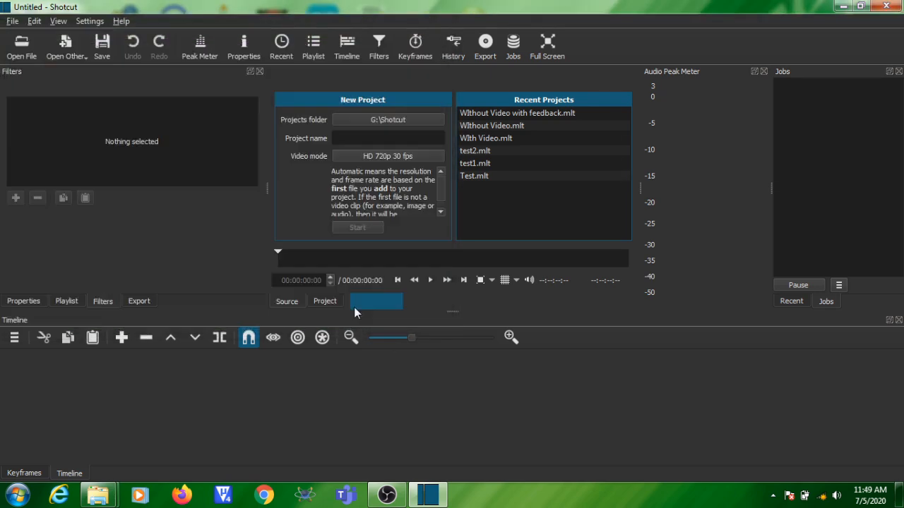
- Create a new project named Screen Recording with the non-broadcast HD 720p 30 fps video mode
{"action": "left_click", "coordinate": [380, 138]}
{"action": "type", "text": "Screen Recording"}
{"action": "left_click", "coordinate": [392, 157]}
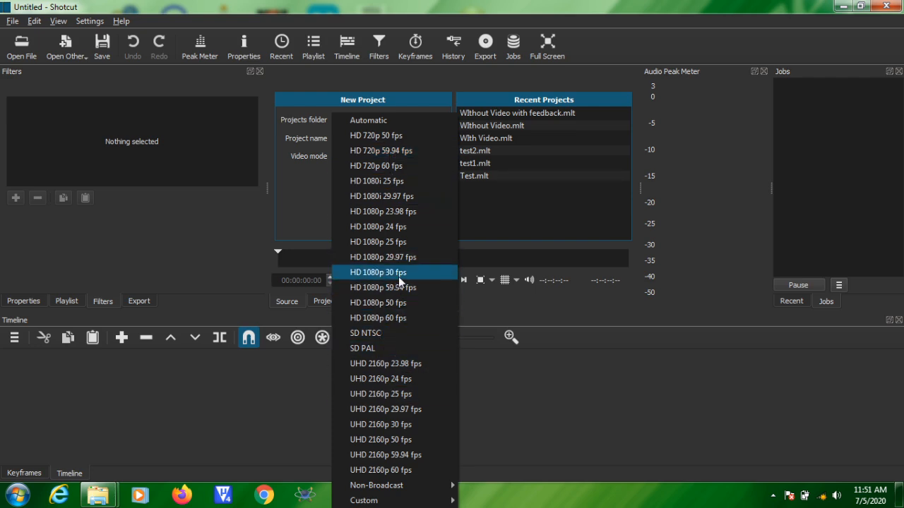
{"action": "mouse_move", "coordinate": [423, 485]}
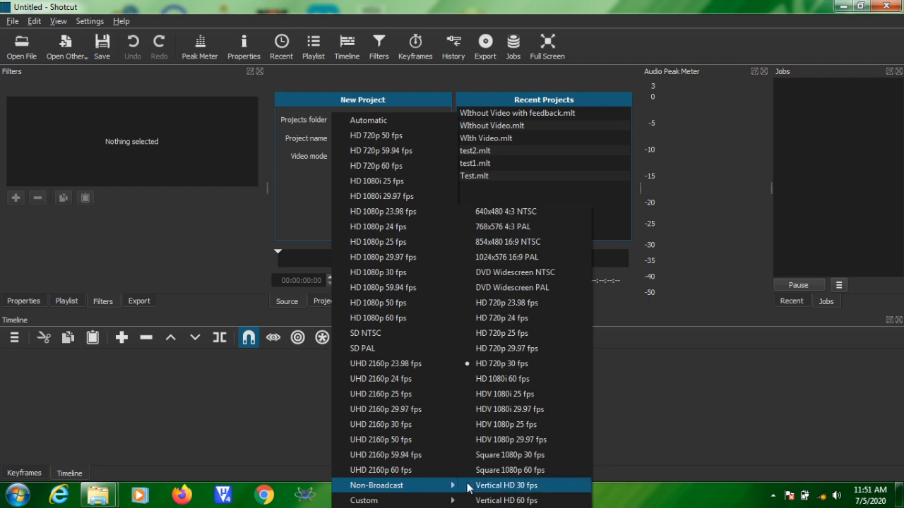
{"action": "left_click", "coordinate": [511, 365]}
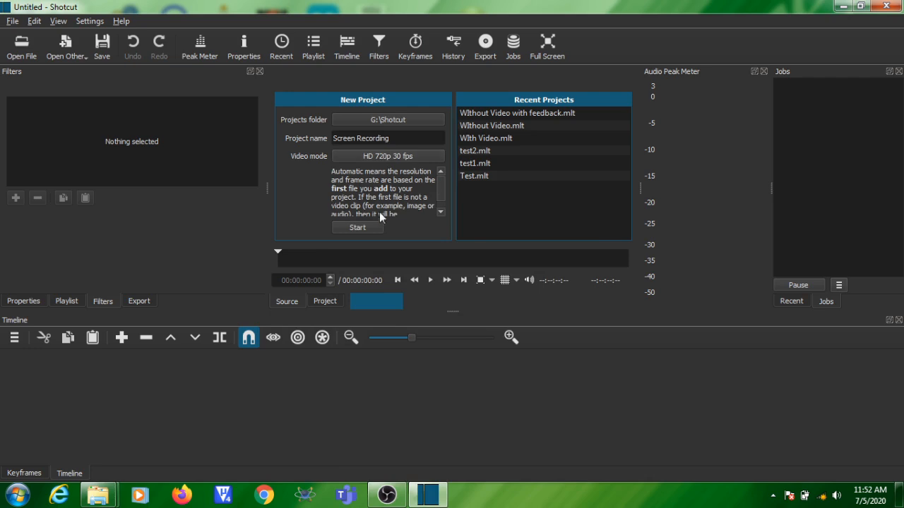
{"action": "left_click", "coordinate": [358, 227]}
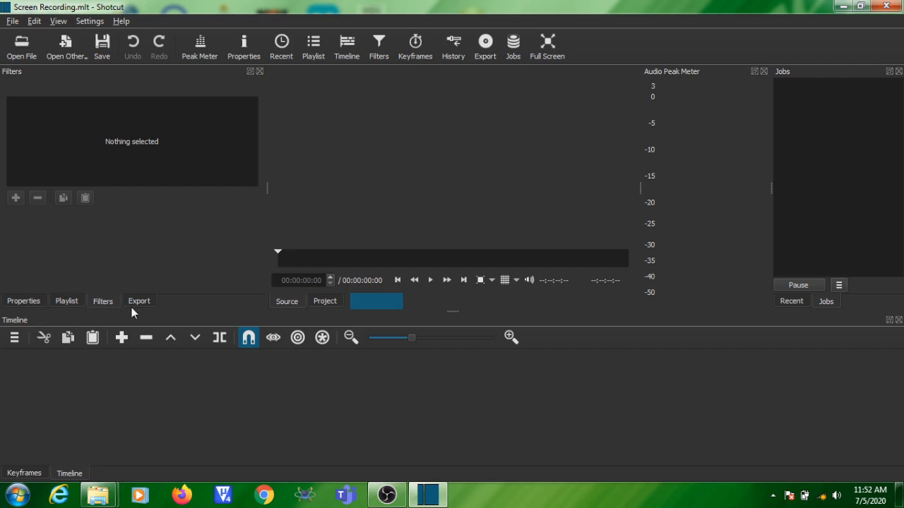
- Show the project's playlist
{"action": "left_click", "coordinate": [66, 301]}
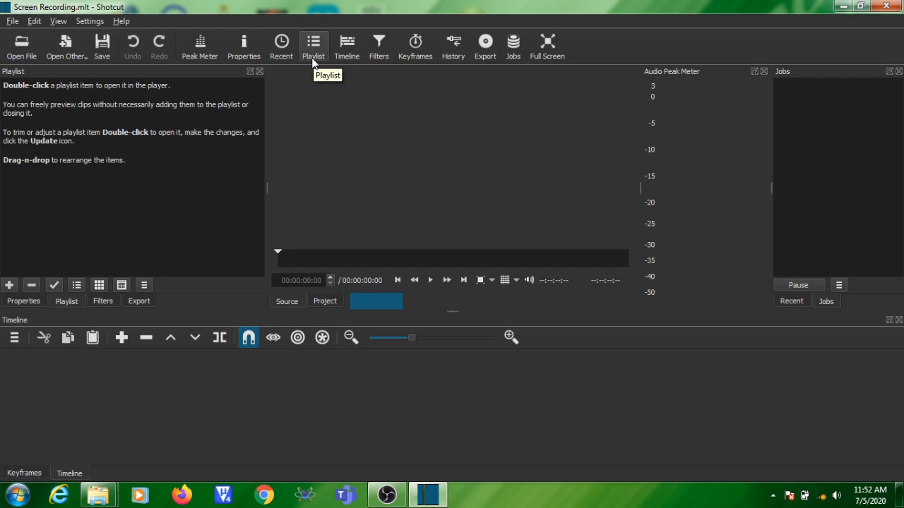
{"action": "left_click", "coordinate": [59, 22]}
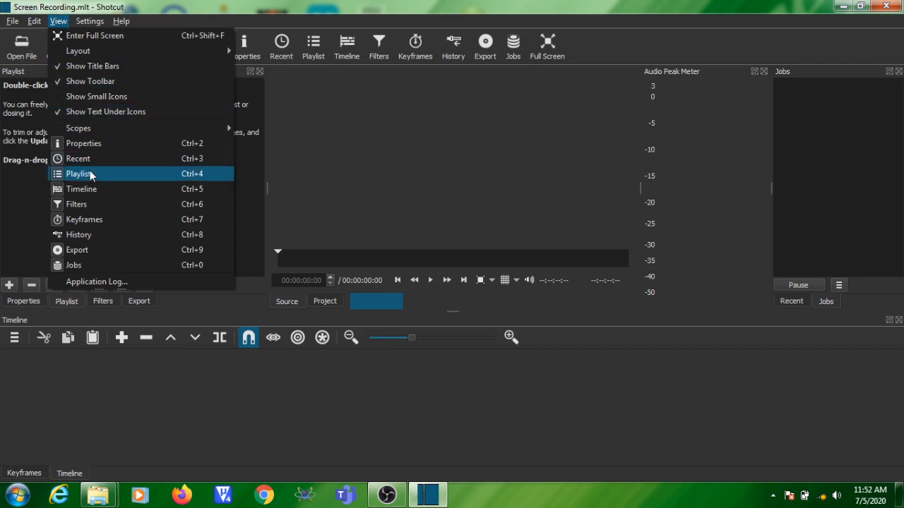
{"action": "left_click", "coordinate": [22, 231]}
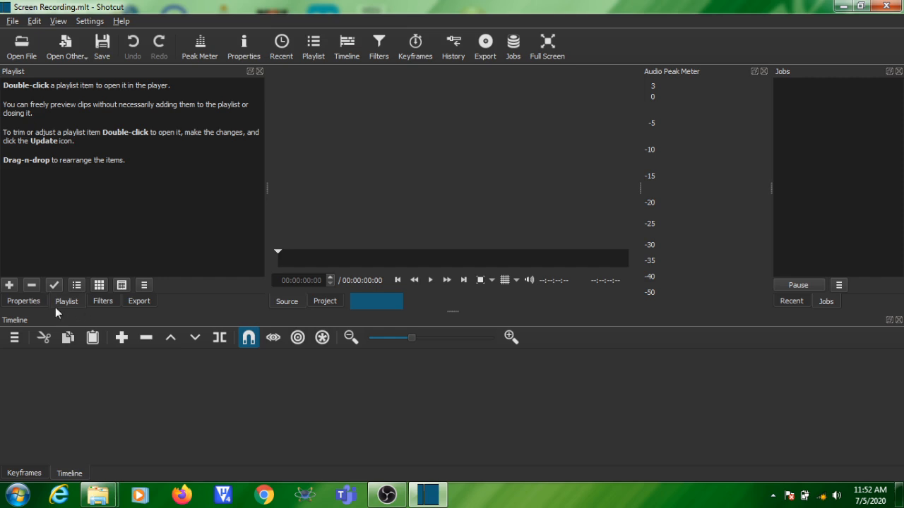
{"action": "left_click", "coordinate": [60, 21]}
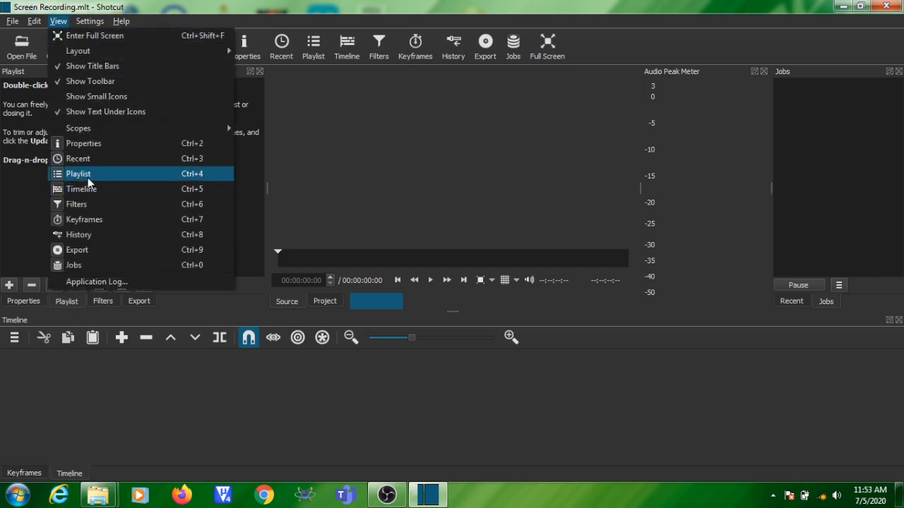
{"action": "left_click", "coordinate": [41, 187]}
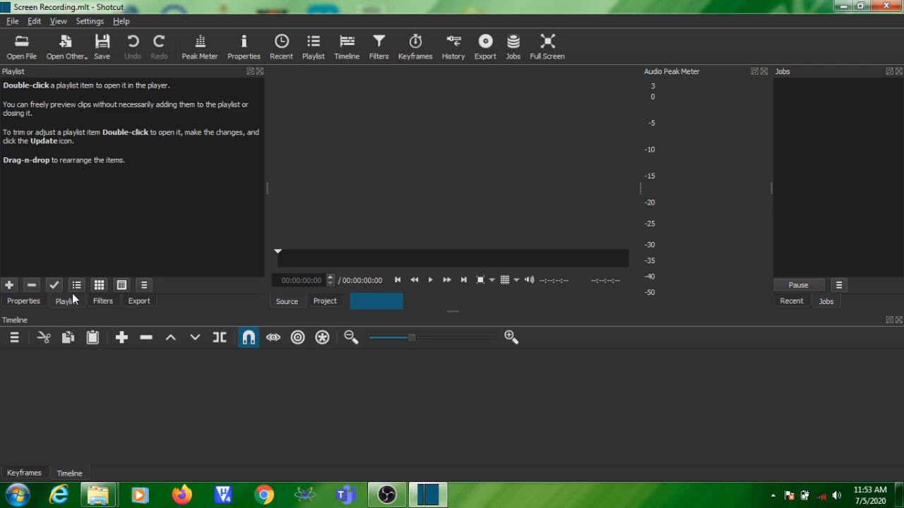
- Add the video file 1.avi from the Desktop folder to the playlist
{"action": "mouse_move", "coordinate": [97, 496]}
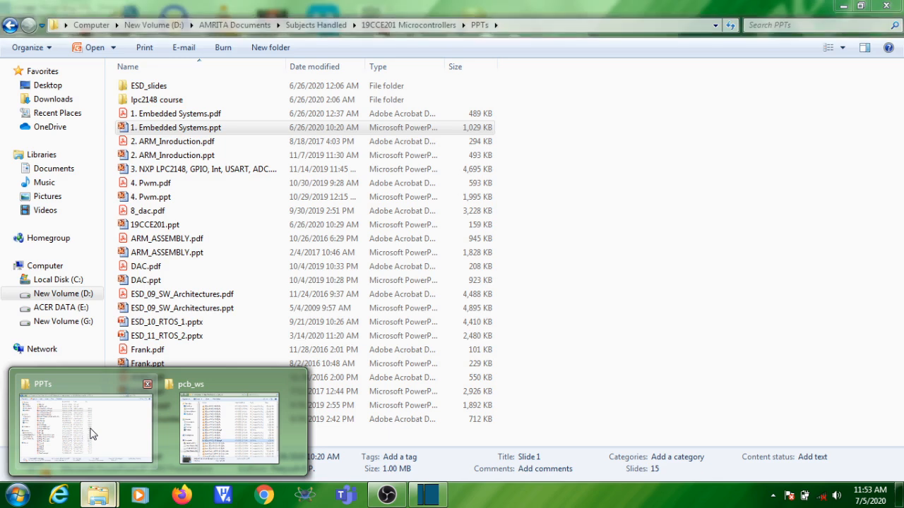
{"action": "left_click", "coordinate": [90, 434]}
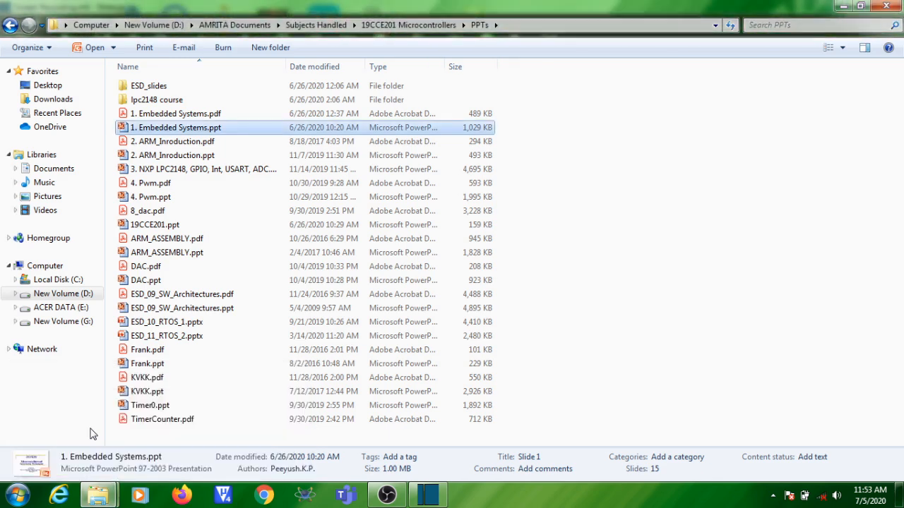
{"action": "left_click", "coordinate": [49, 85]}
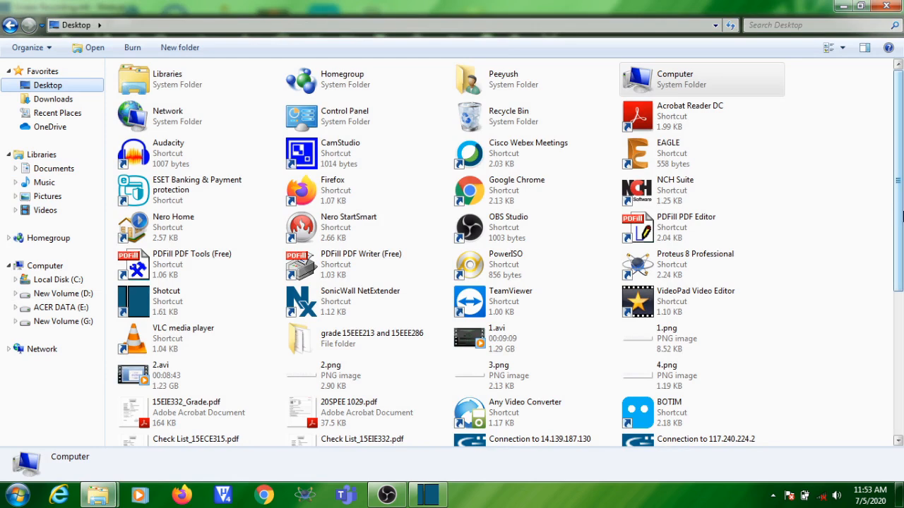
{"action": "left_click", "coordinate": [471, 351]}
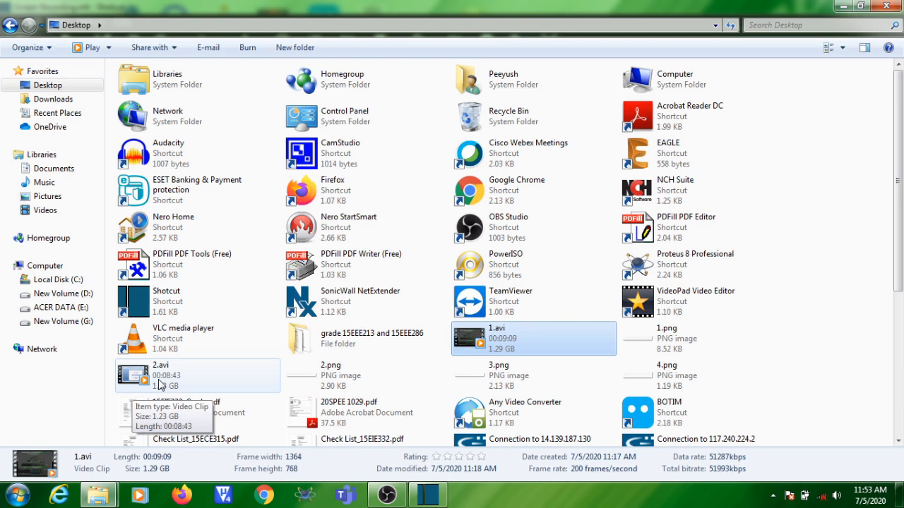
{"action": "left_click", "coordinate": [861, 6]}
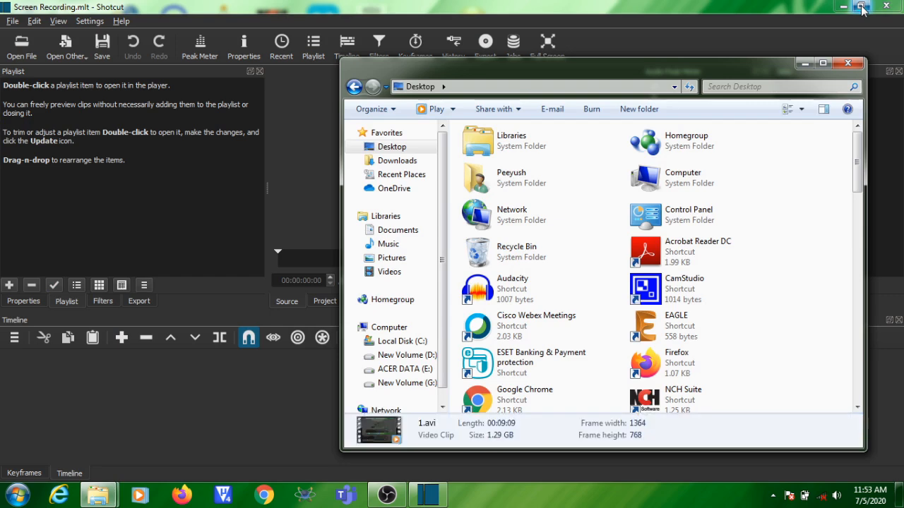
{"action": "left_click_drag", "start_coordinate": [855, 182], "coordinate": [857, 277]}
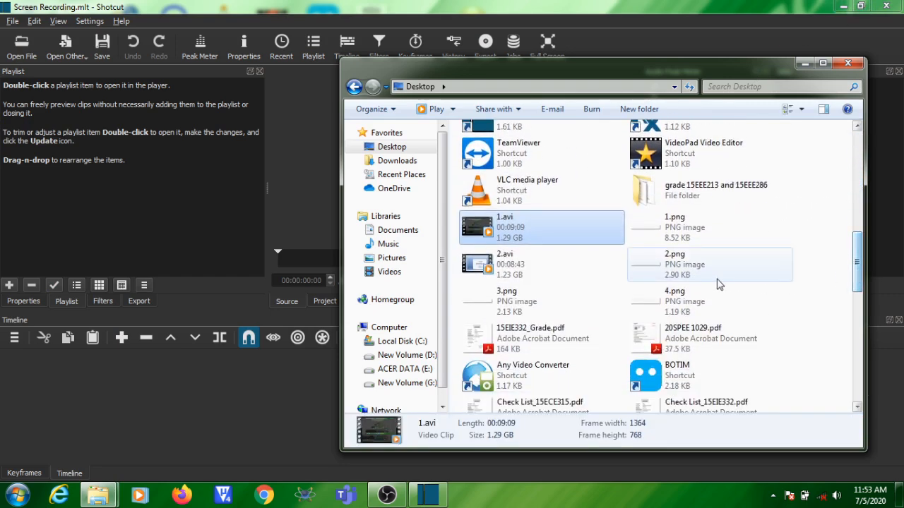
{"action": "left_click_drag", "start_coordinate": [549, 226], "coordinate": [196, 213]}
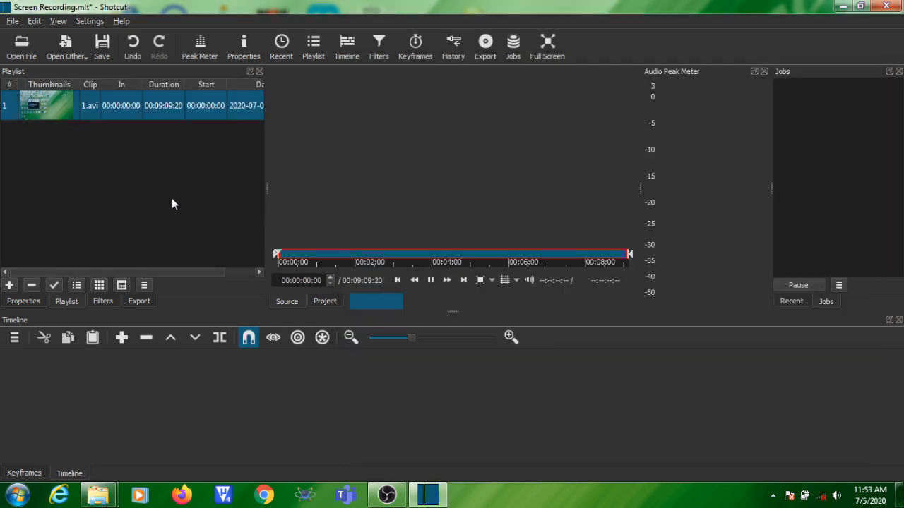
- Add 2.avi from the Desktop folder to the playlist and close the file window
{"action": "mouse_move", "coordinate": [105, 498]}
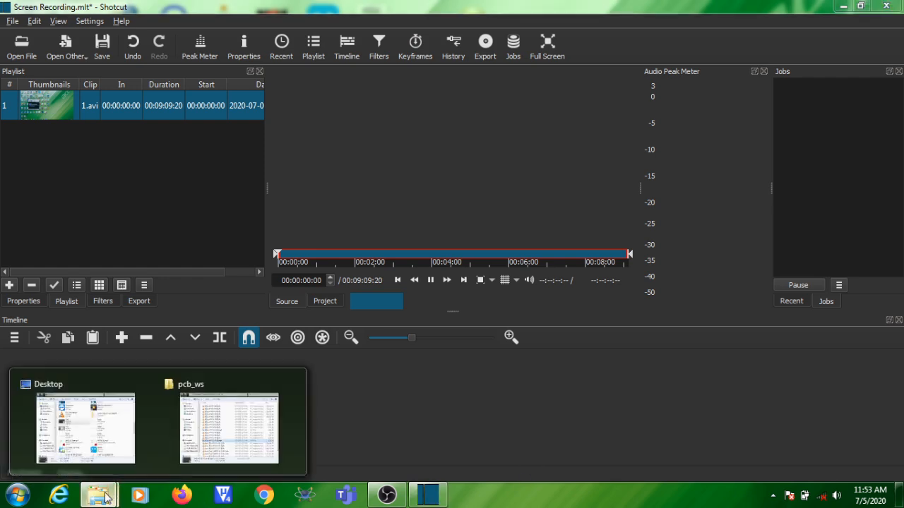
{"action": "left_click", "coordinate": [86, 424]}
{"action": "left_click_drag", "start_coordinate": [523, 274], "coordinate": [151, 210]}
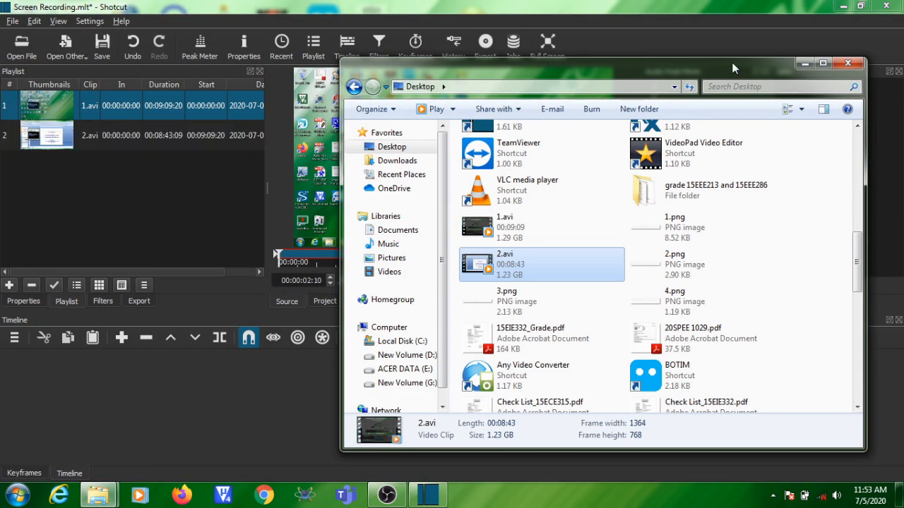
{"action": "left_click", "coordinate": [850, 63]}
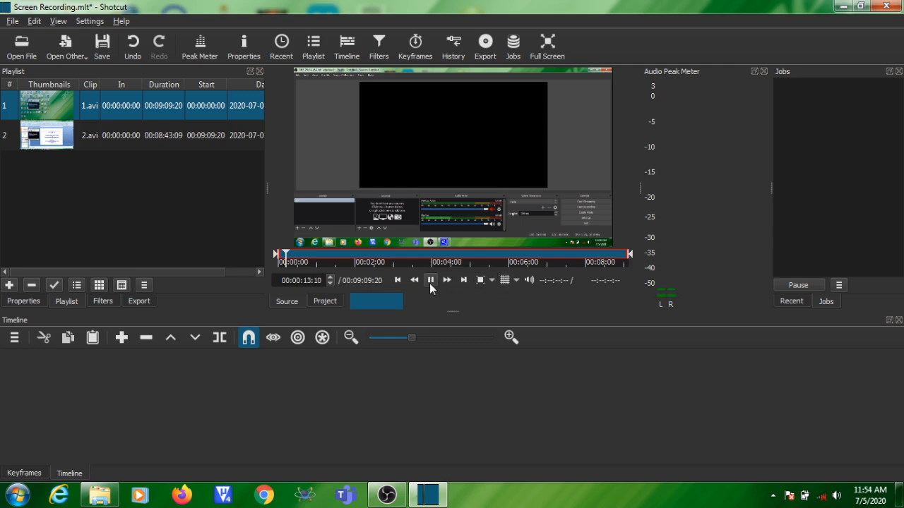
- Preview the opening of the 1.avi clip in the player, then pause the playback
{"action": "left_click", "coordinate": [431, 280]}
{"action": "left_click", "coordinate": [428, 281]}
{"action": "left_click", "coordinate": [431, 280]}
{"action": "left_click", "coordinate": [97, 134]}
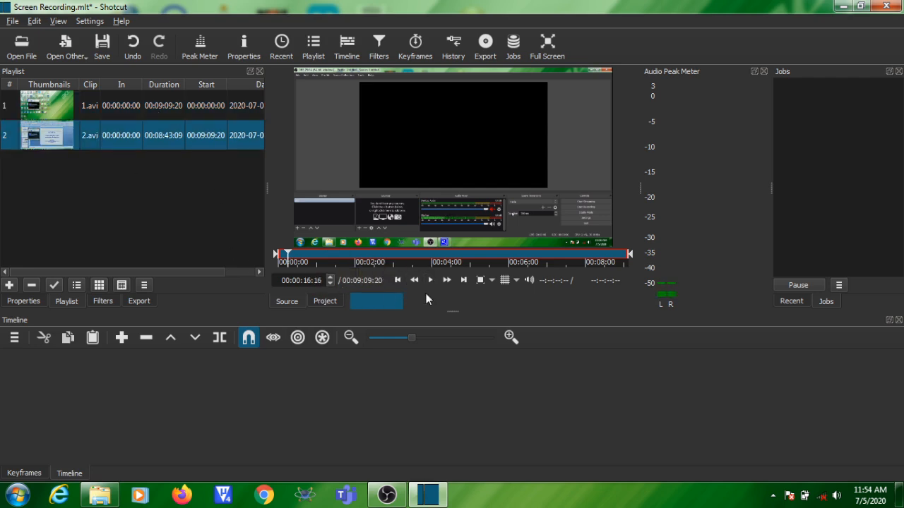
{"action": "left_click", "coordinate": [436, 283]}
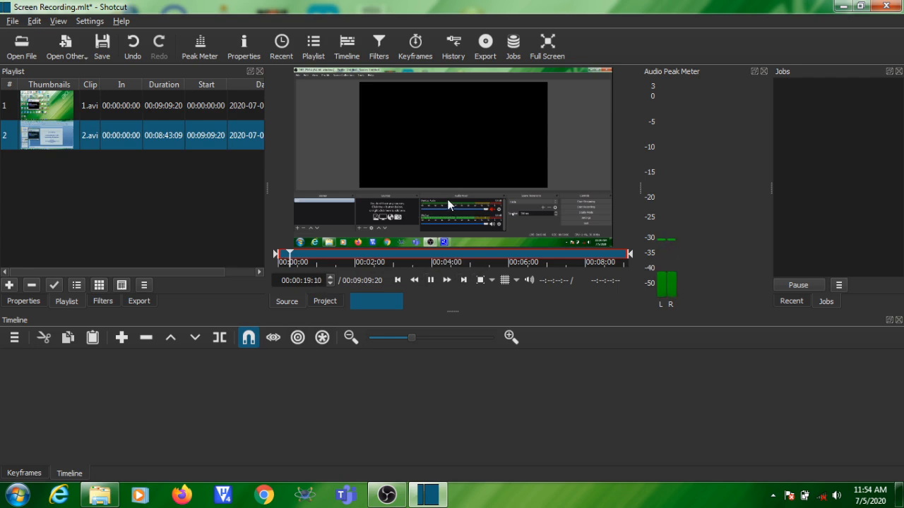
{"action": "left_click", "coordinate": [429, 280]}
- Place the 1.avi clip from the playlist at the start of the timeline as track V1
{"action": "left_click", "coordinate": [65, 103]}
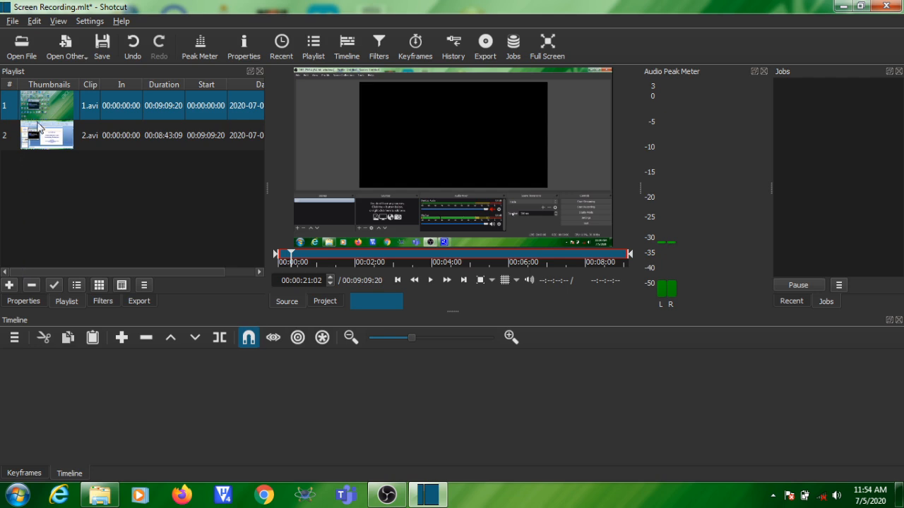
{"action": "left_click_drag", "start_coordinate": [44, 106], "coordinate": [126, 386]}
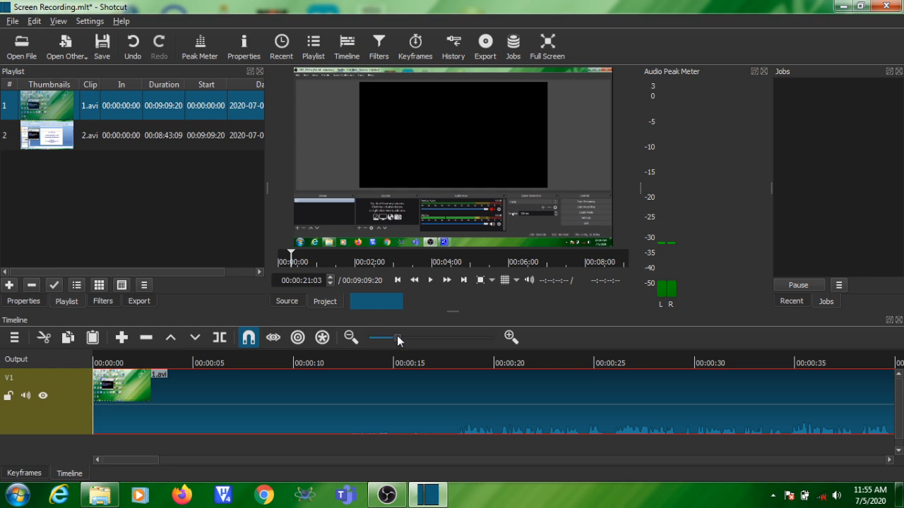
- Examine the 1.avi clip and its audio waveform on track V1 at different timeline zoom levels
{"action": "left_click_drag", "start_coordinate": [397, 337], "coordinate": [396, 337]}
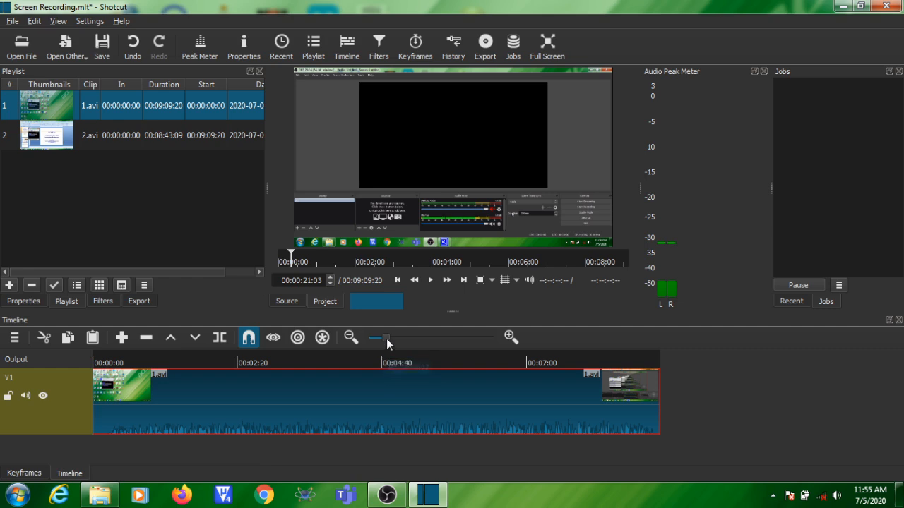
{"action": "left_click_drag", "start_coordinate": [387, 340], "coordinate": [389, 339]}
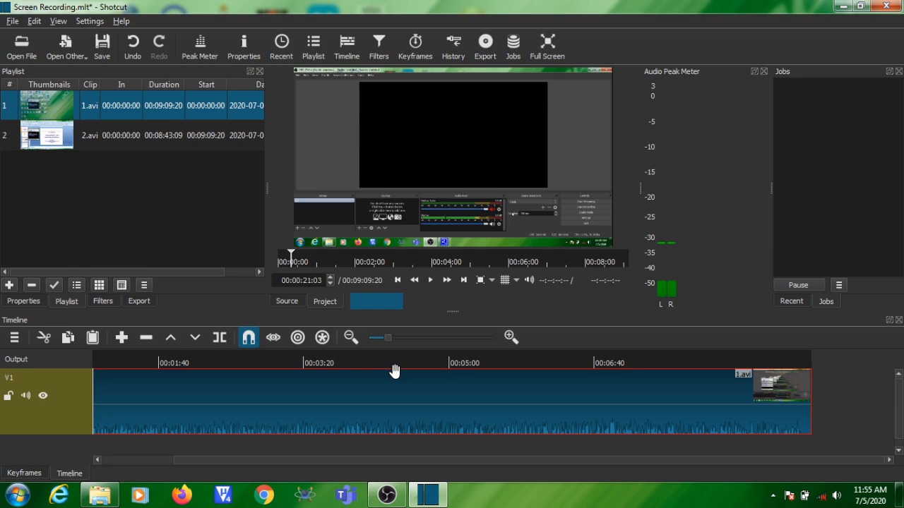
{"action": "key", "text": "minus"}
{"action": "key", "text": "minus"}
{"action": "key", "text": "plus"}
{"action": "key", "text": "plus"}
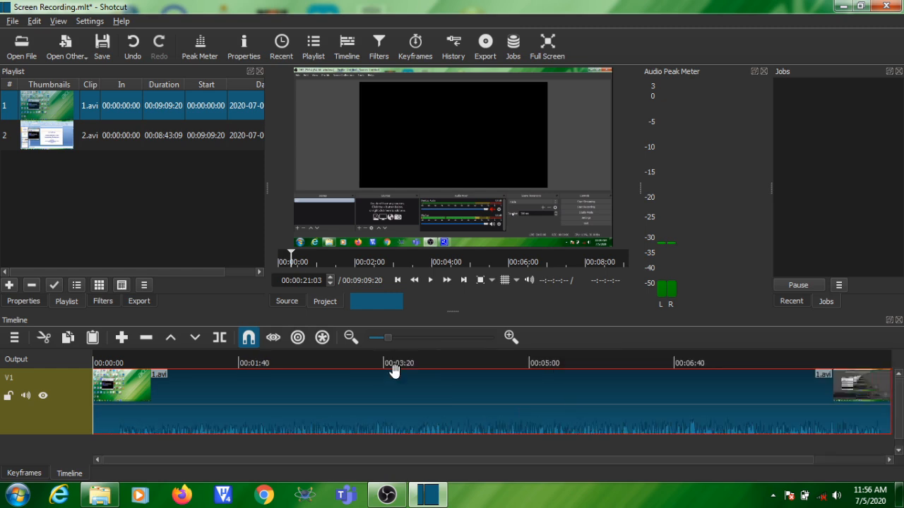
{"action": "key", "text": "minus"}
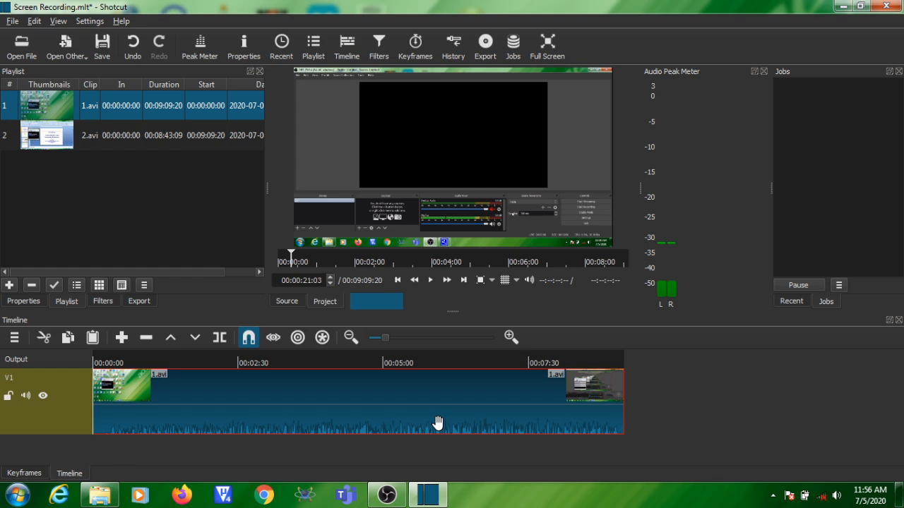
{"action": "left_click", "coordinate": [393, 339]}
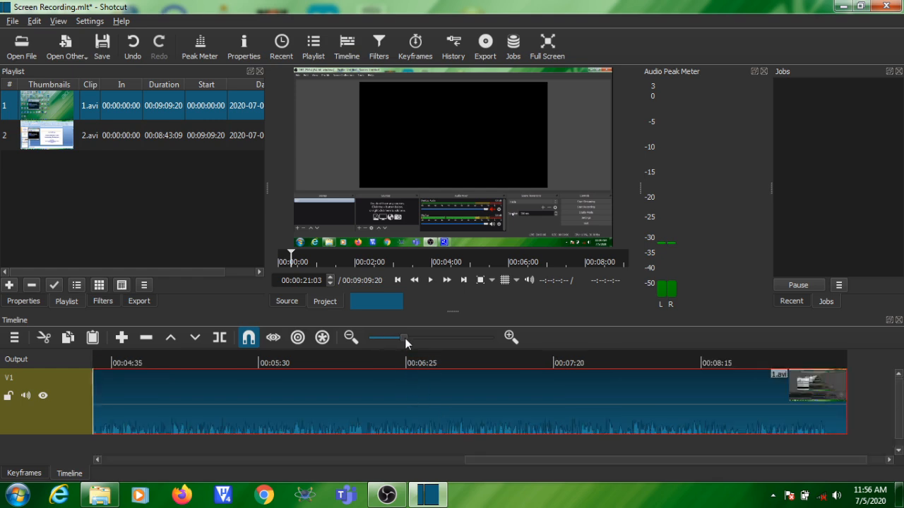
- Play the opening of the 1.avi clip on the timeline to find where its narration begins
{"action": "left_click_drag", "start_coordinate": [668, 461], "coordinate": [101, 470]}
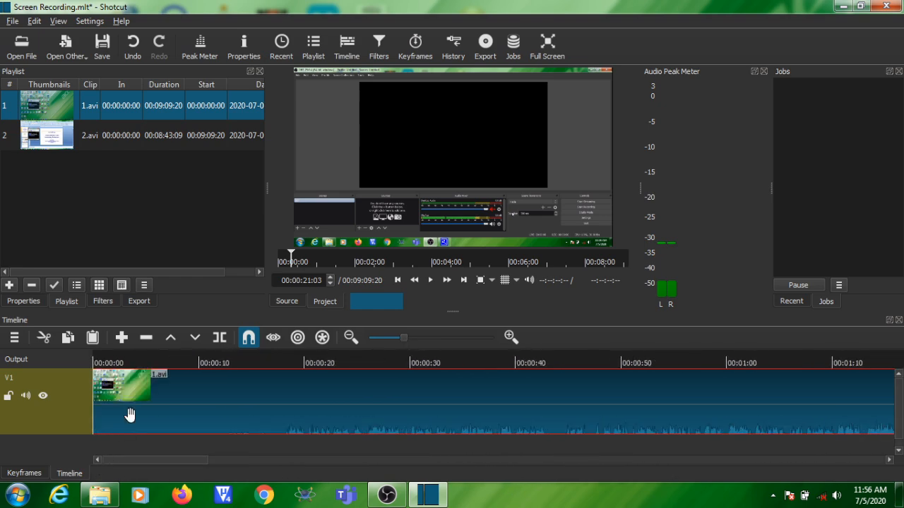
{"action": "left_click", "coordinate": [93, 353]}
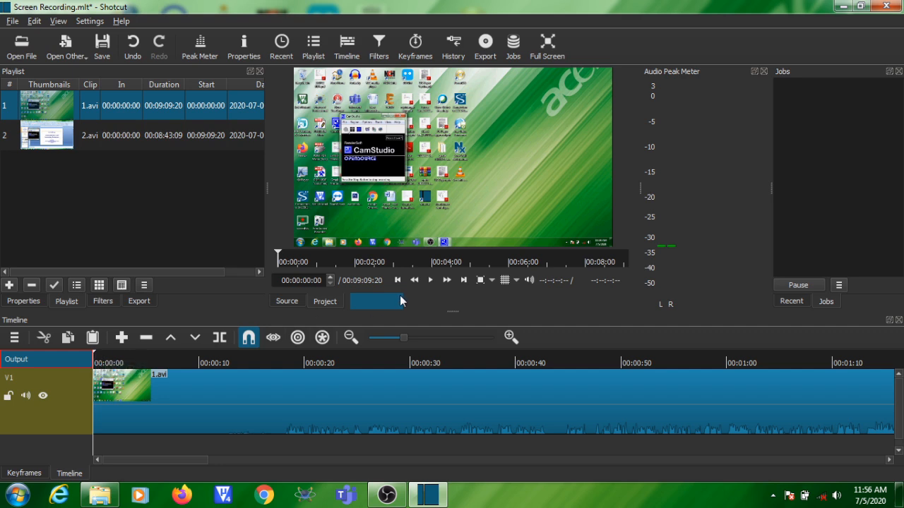
{"action": "left_click", "coordinate": [429, 281]}
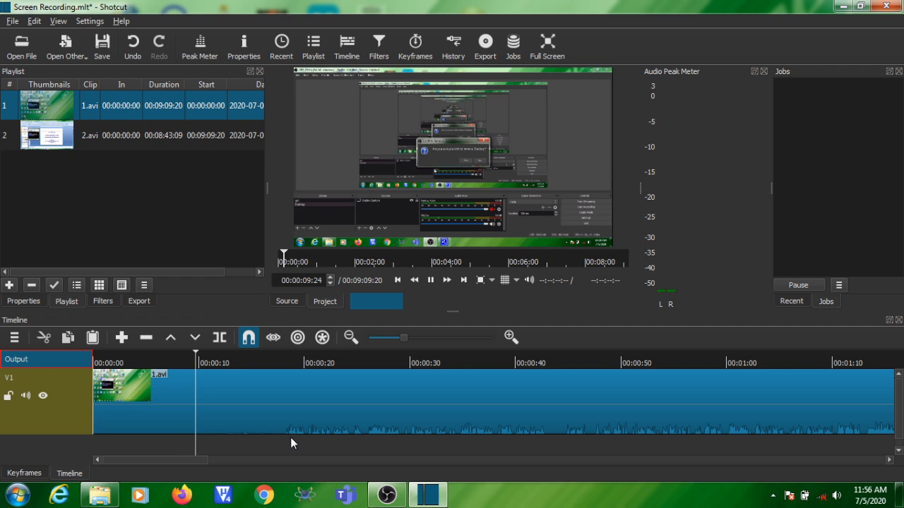
{"action": "left_click", "coordinate": [289, 359]}
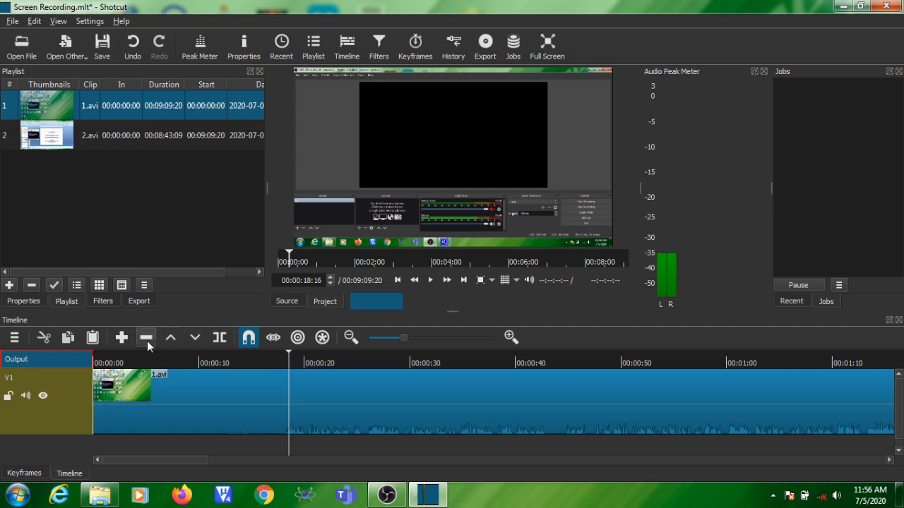
{"action": "left_click", "coordinate": [428, 282]}
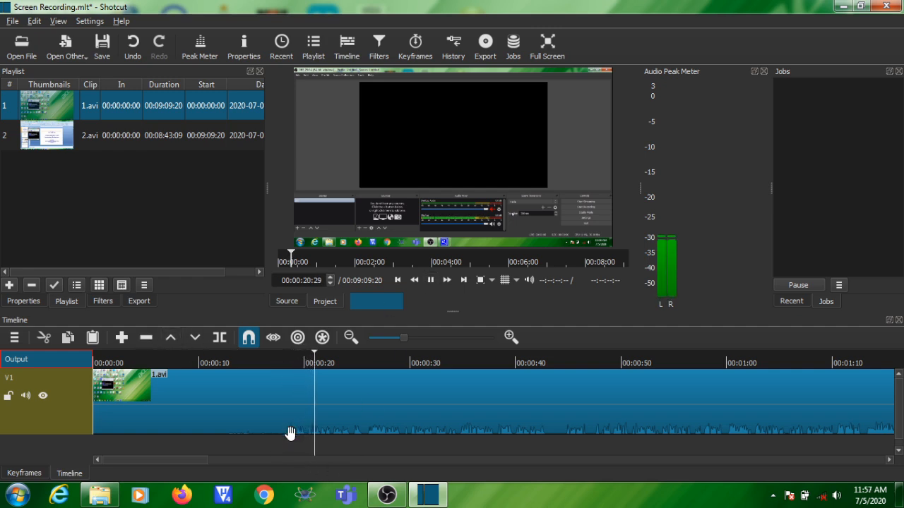
{"action": "left_click", "coordinate": [289, 363]}
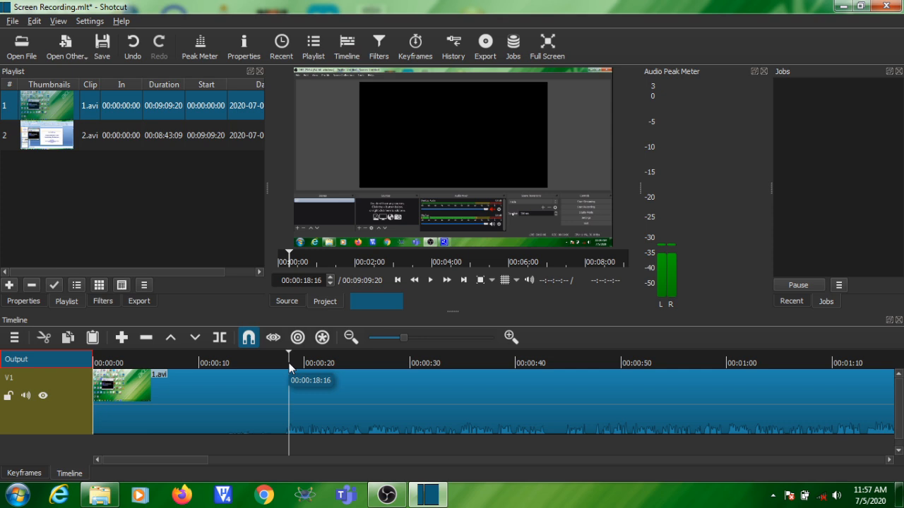
{"action": "left_click", "coordinate": [430, 280]}
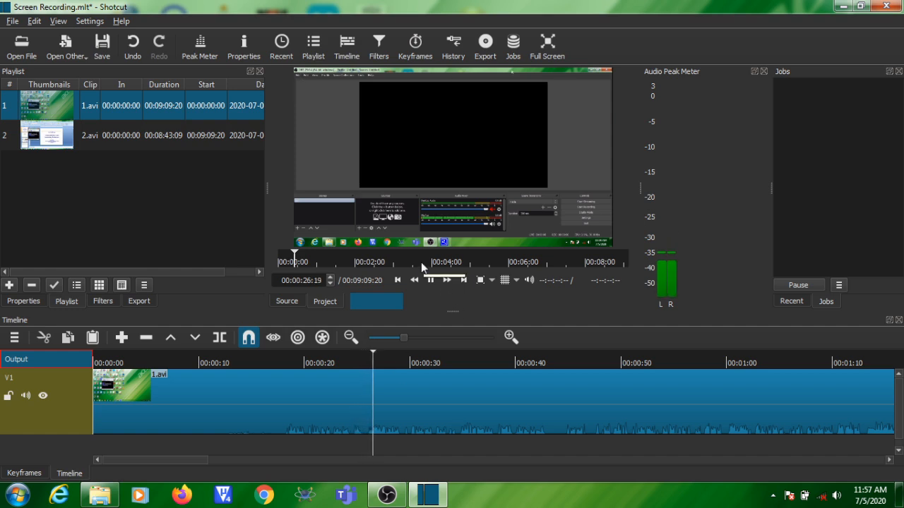
{"action": "left_click", "coordinate": [431, 280]}
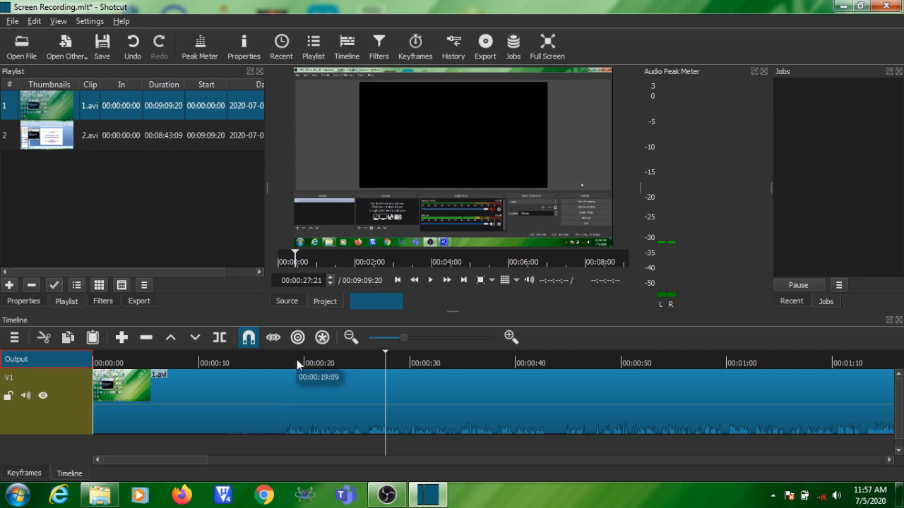
- Split the 1.avi clip on track V1 at 00:00:18:05, just before its narration begins
{"action": "left_click_drag", "start_coordinate": [386, 356], "coordinate": [284, 362]}
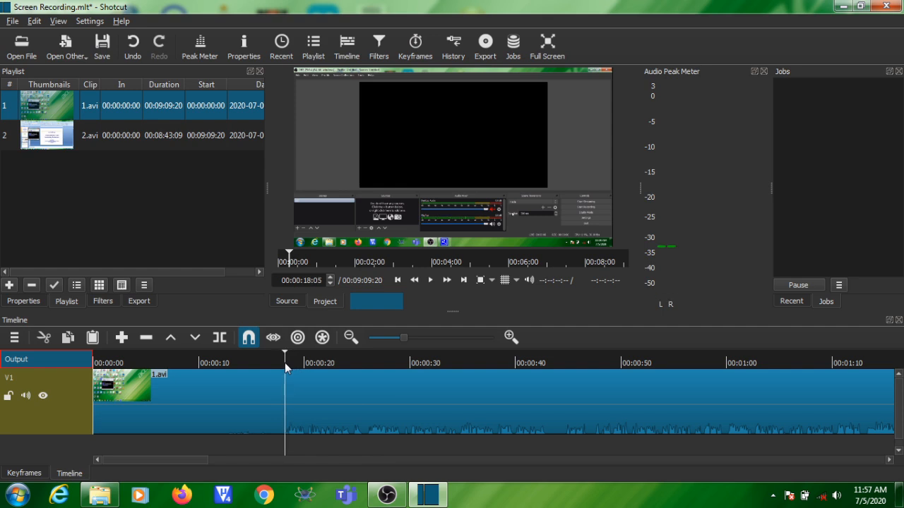
{"action": "left_click", "coordinate": [429, 280]}
{"action": "left_click", "coordinate": [429, 280]}
{"action": "left_click_drag", "start_coordinate": [296, 352], "coordinate": [285, 352]}
{"action": "left_click", "coordinate": [219, 337]}
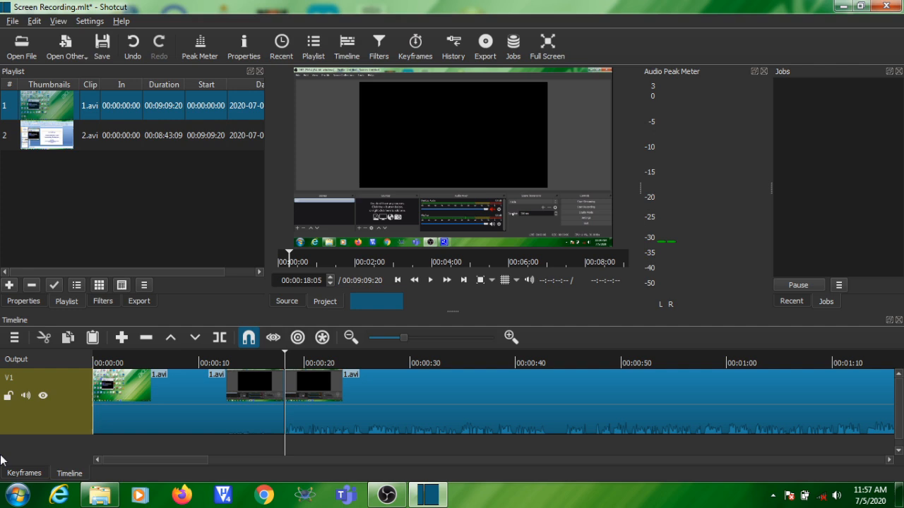
- Remove the silent opening segment of 1.avi before the split from track V1
{"action": "right_click", "coordinate": [175, 393]}
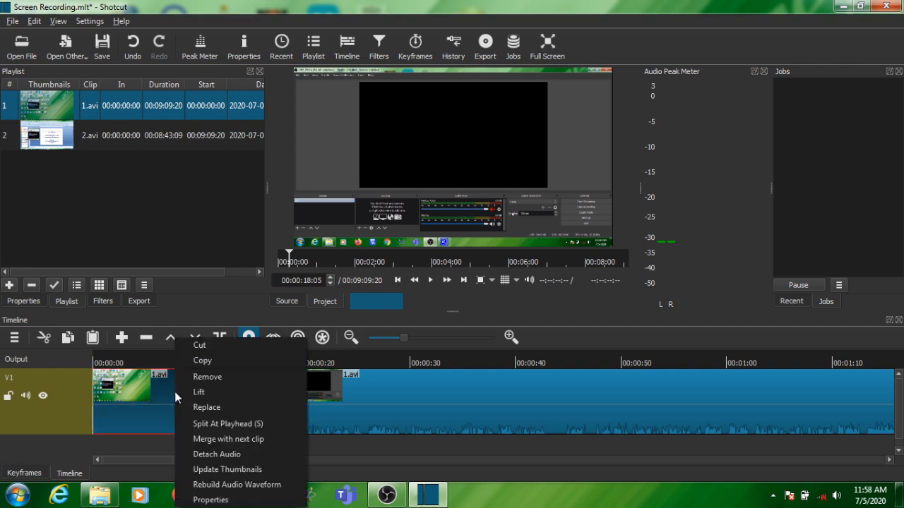
{"action": "left_click", "coordinate": [209, 379]}
{"action": "right_click", "coordinate": [149, 405]}
{"action": "left_click", "coordinate": [207, 379]}
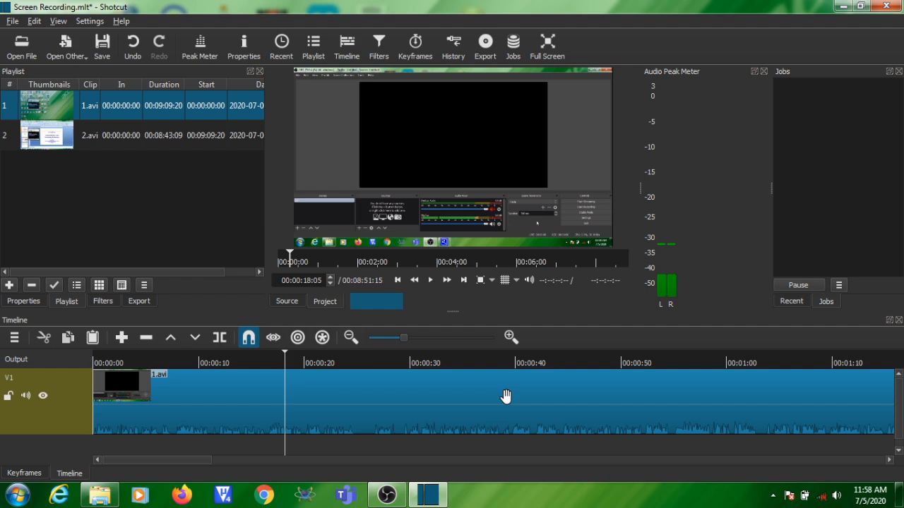
- Preview the trimmed 1.avi clip, including its new beginning, and pause the playback
{"action": "left_click", "coordinate": [428, 279]}
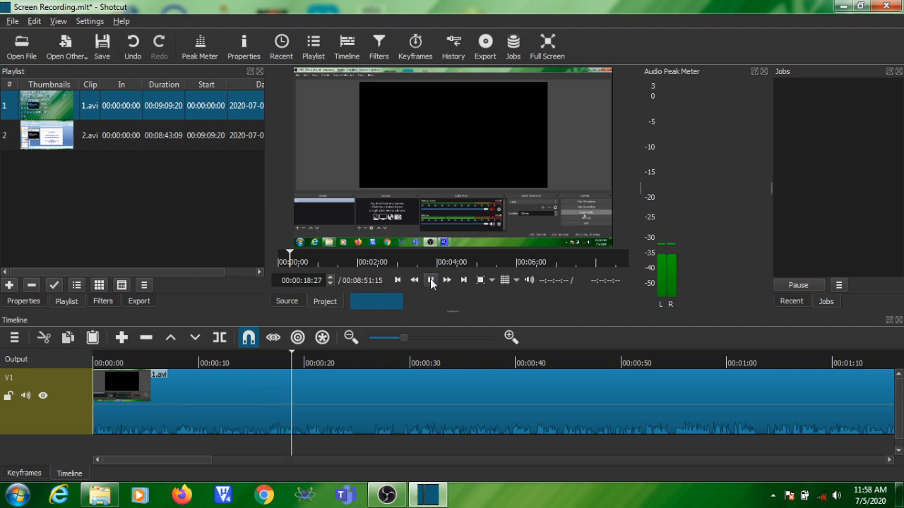
{"action": "left_click", "coordinate": [430, 279]}
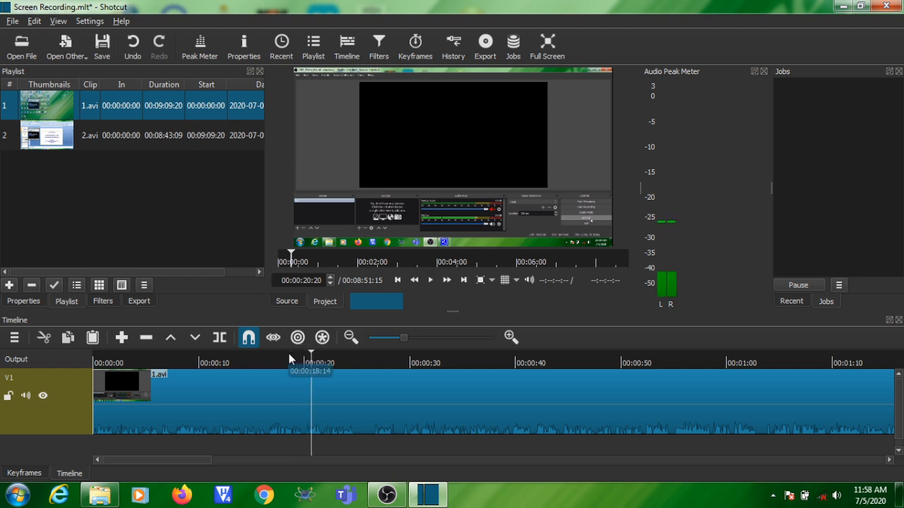
{"action": "left_click_drag", "start_coordinate": [311, 355], "coordinate": [83, 352]}
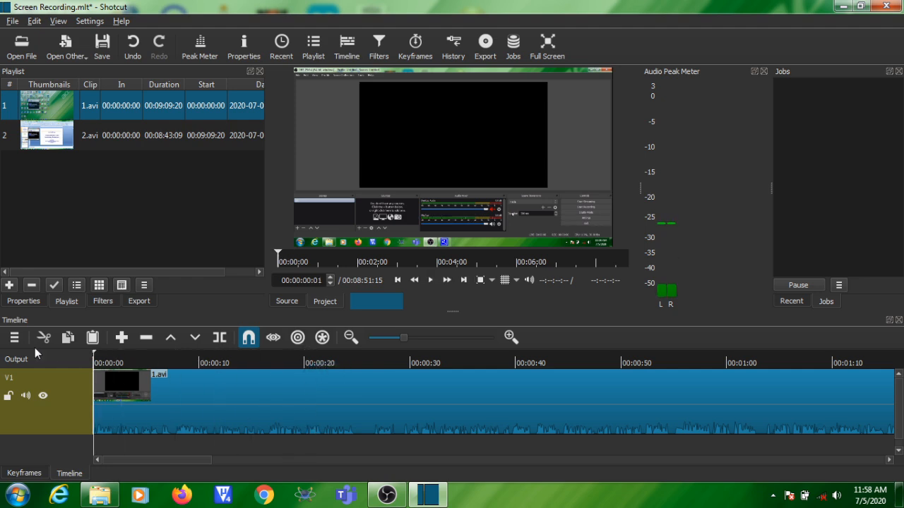
{"action": "left_click", "coordinate": [431, 280]}
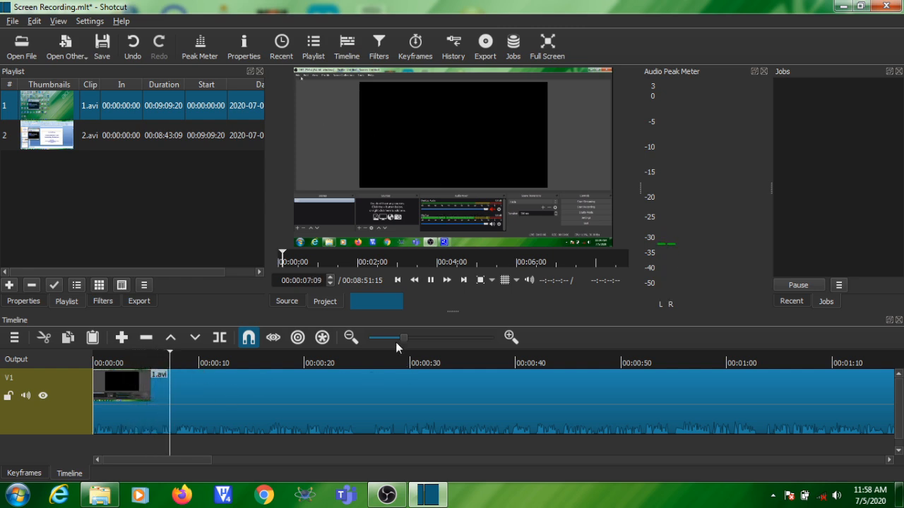
{"action": "left_click", "coordinate": [431, 280]}
- Play the closing seconds of the 1.avi clip to find where its narration ends
{"action": "left_click_drag", "start_coordinate": [182, 459], "coordinate": [858, 454]}
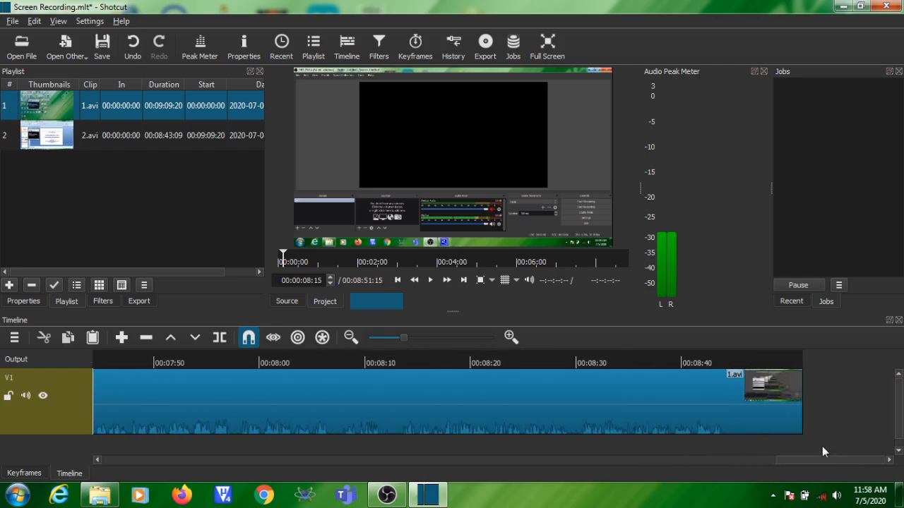
{"action": "left_click", "coordinate": [706, 357]}
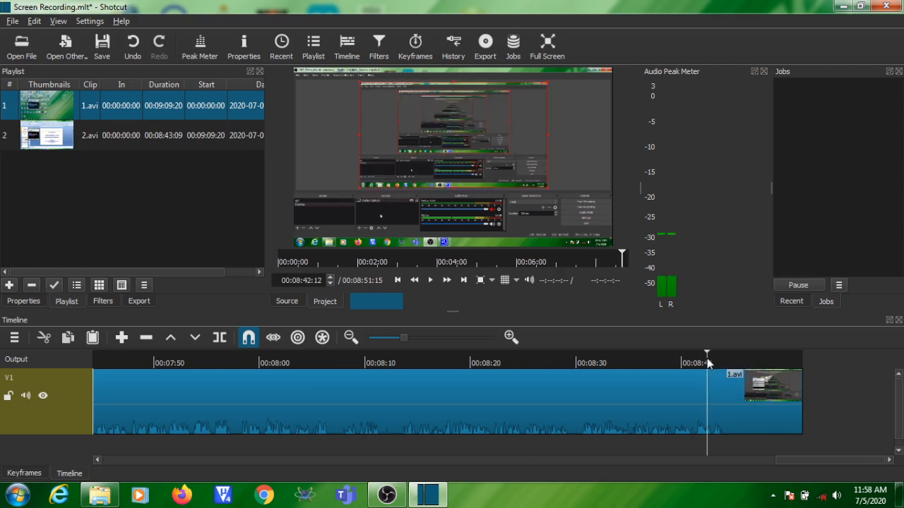
{"action": "left_click", "coordinate": [430, 280]}
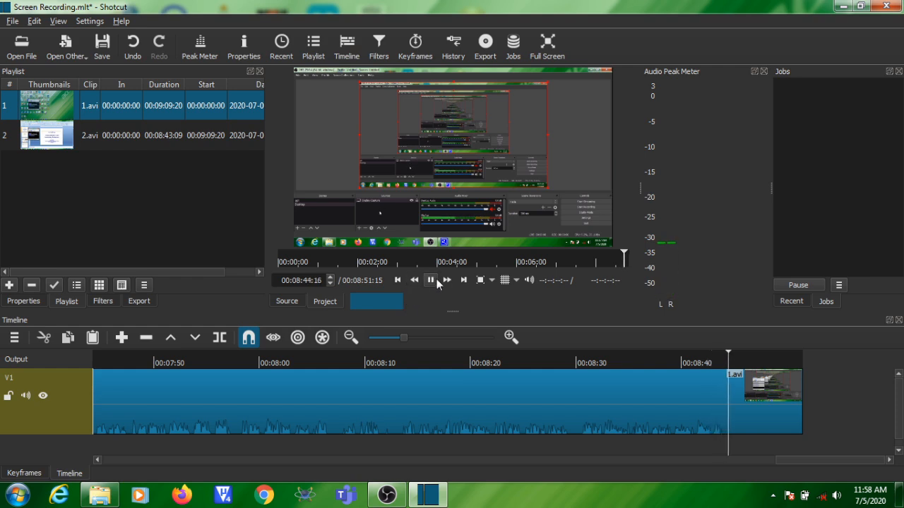
{"action": "left_click", "coordinate": [622, 362]}
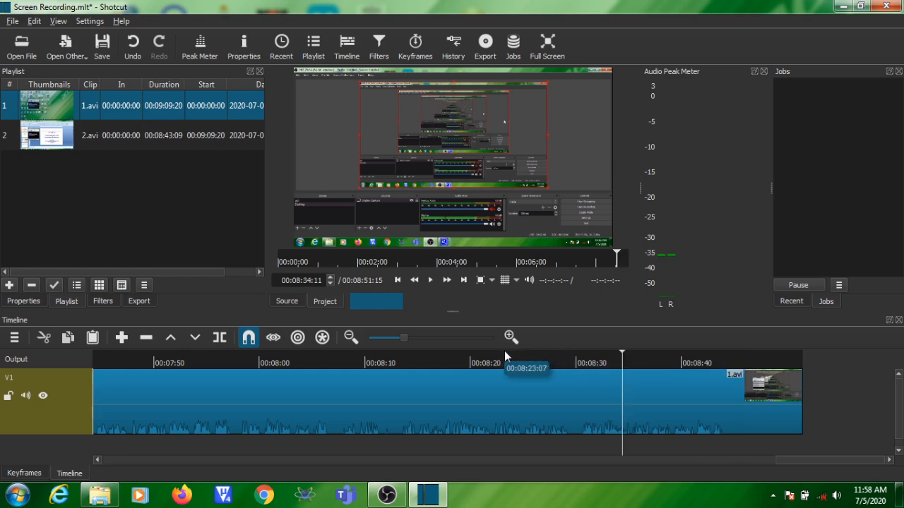
{"action": "left_click", "coordinate": [433, 279]}
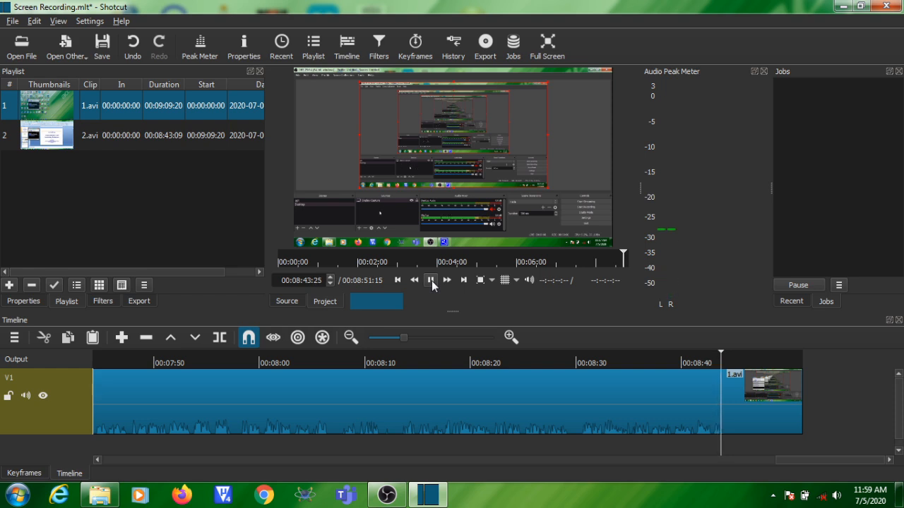
{"action": "left_click", "coordinate": [432, 280]}
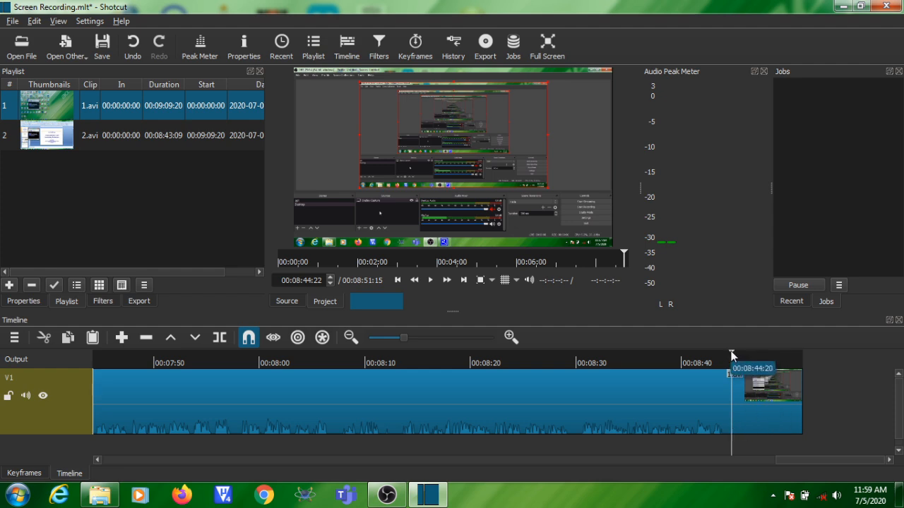
- Split the 1.avi clip at 00:08:44:06 and remove the silent segment after the split
{"action": "left_click_drag", "start_coordinate": [731, 351], "coordinate": [727, 350]}
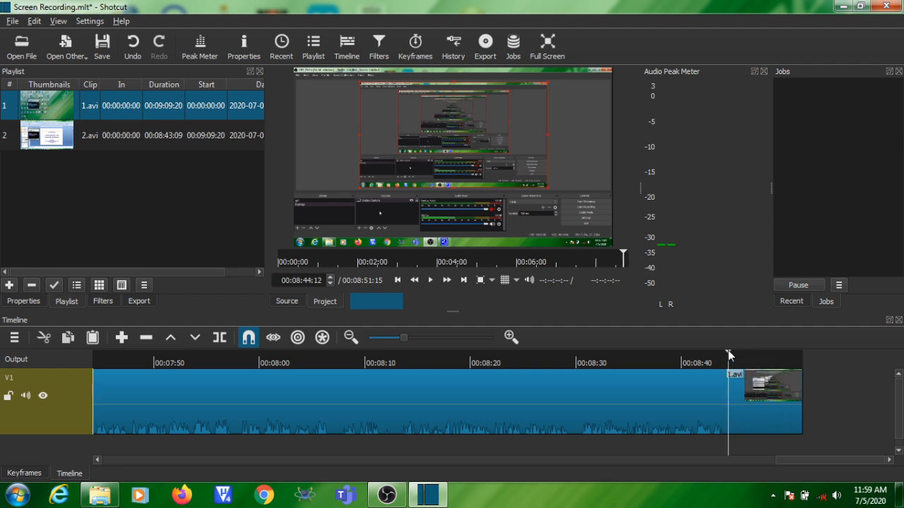
{"action": "left_click_drag", "start_coordinate": [728, 351], "coordinate": [725, 350]}
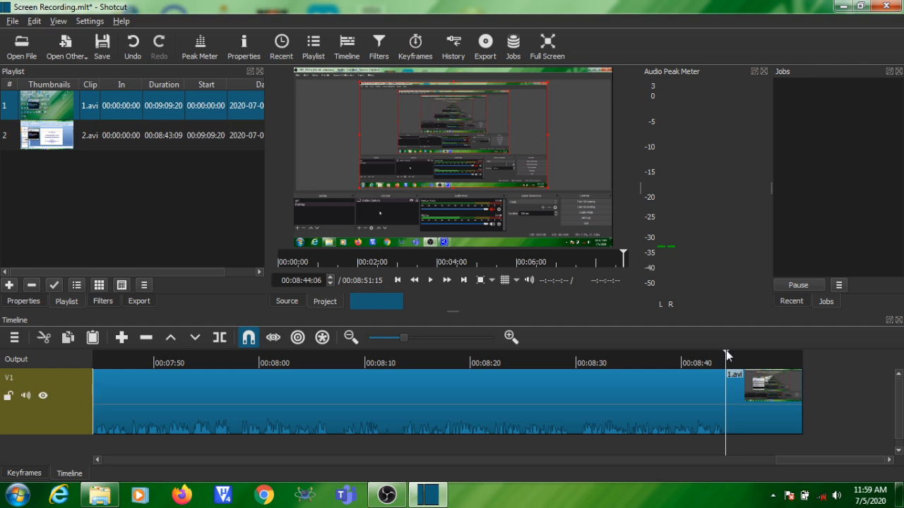
{"action": "left_click", "coordinate": [217, 340]}
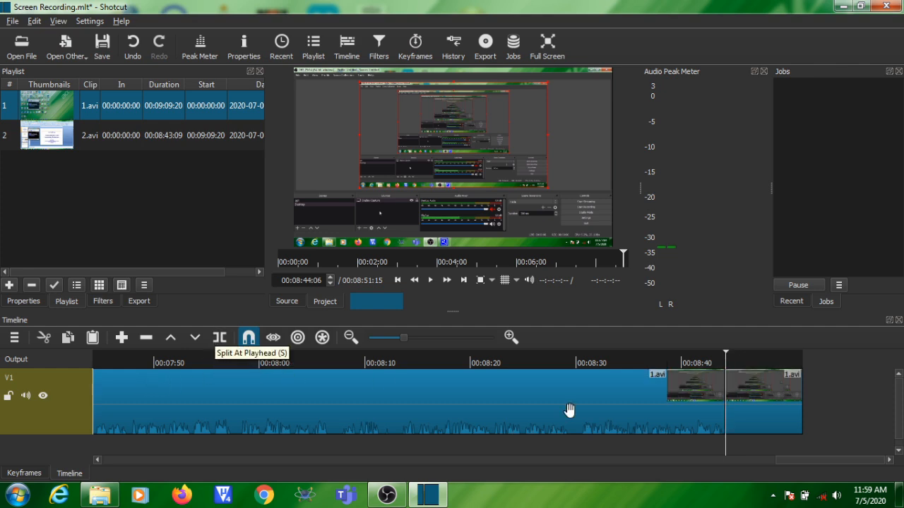
{"action": "right_click", "coordinate": [750, 397]}
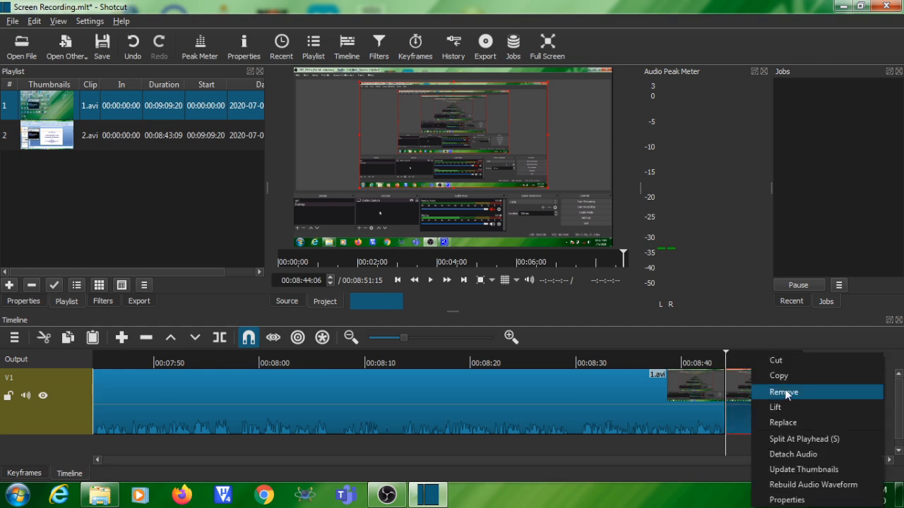
{"action": "left_click", "coordinate": [785, 391]}
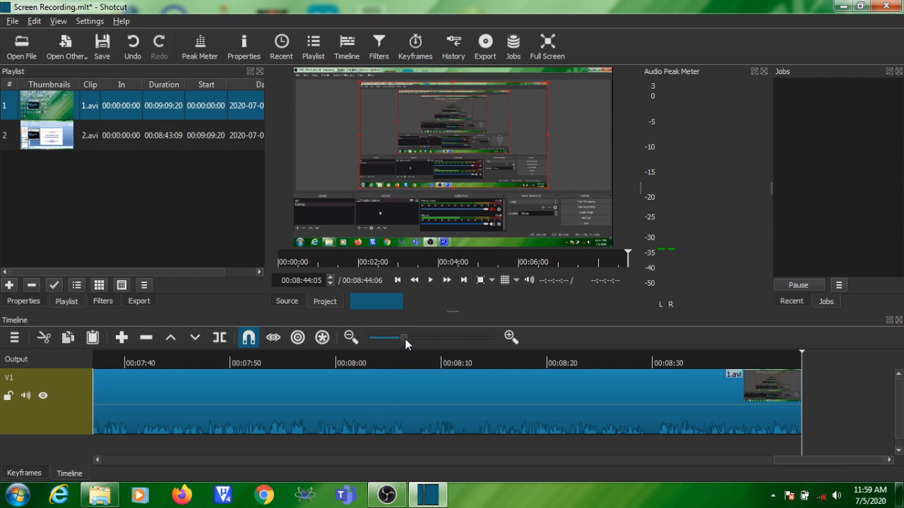
- Place 2.avi from the playlist after 1.avi on track V1 and remove the gap between the two clips
{"action": "left_click_drag", "start_coordinate": [405, 339], "coordinate": [397, 339]}
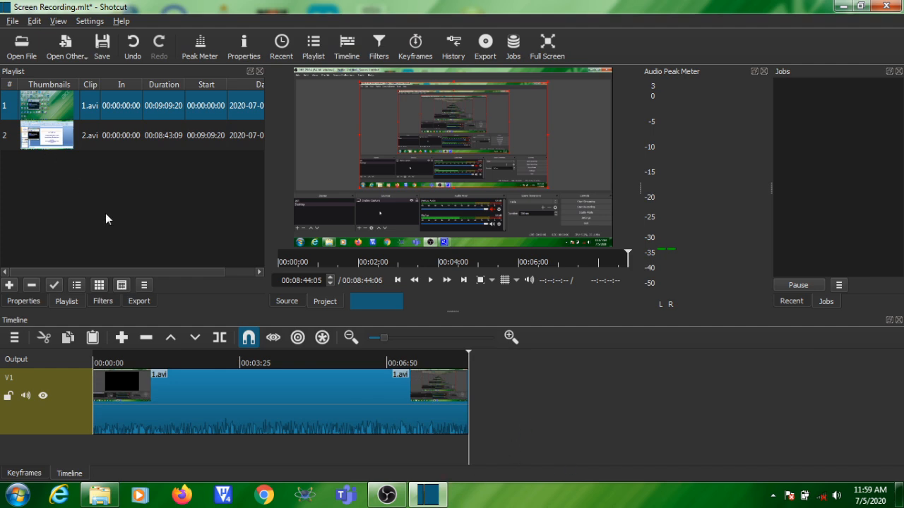
{"action": "left_click", "coordinate": [69, 139]}
{"action": "left_click_drag", "start_coordinate": [57, 138], "coordinate": [592, 392]}
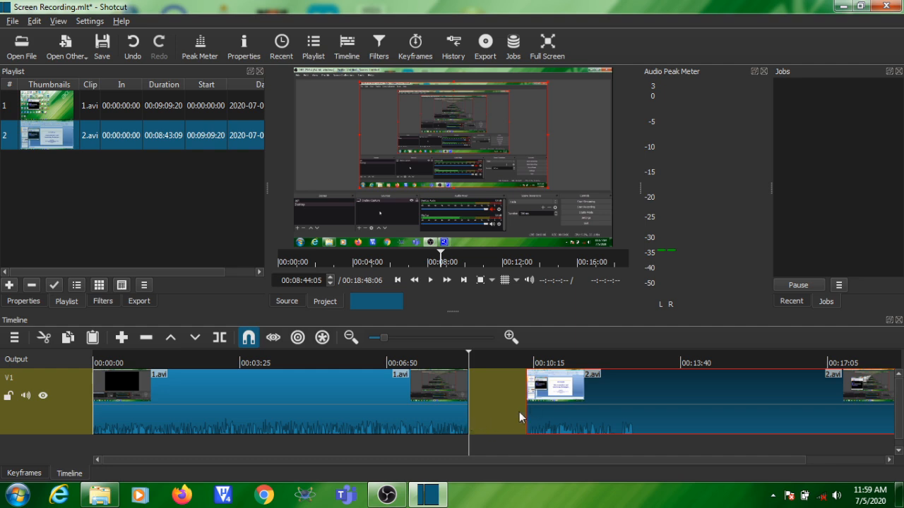
{"action": "right_click", "coordinate": [496, 394]}
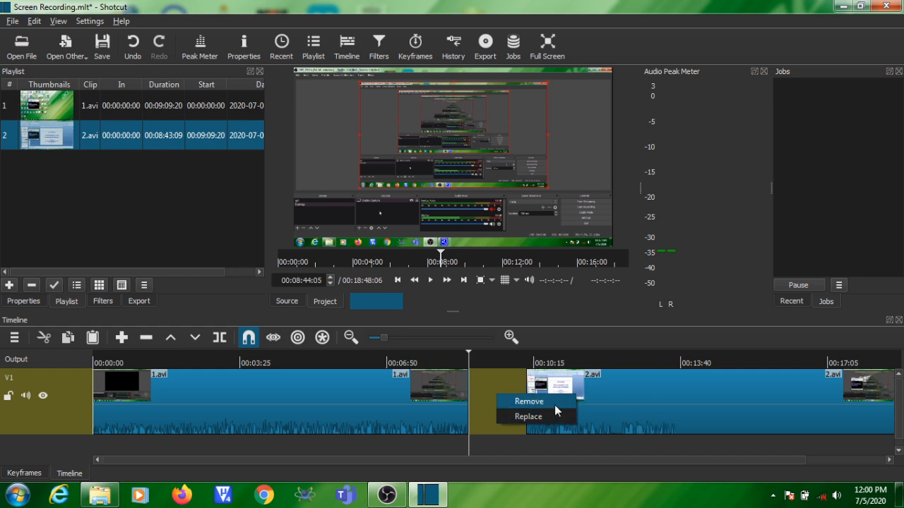
{"action": "left_click", "coordinate": [554, 402]}
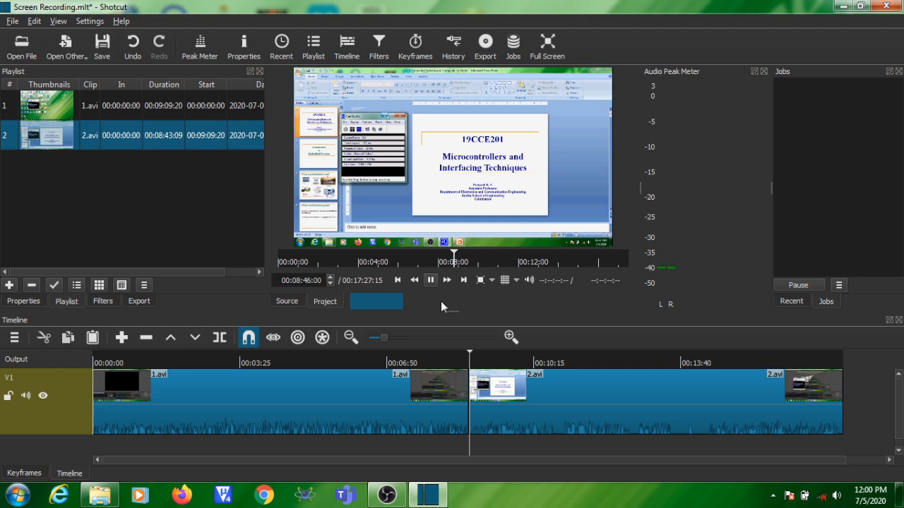
- Preview the opening of 2.avi just after its junction with 1.avi, at a closer timeline zoom
{"action": "left_click_drag", "start_coordinate": [386, 339], "coordinate": [396, 338]}
{"action": "key", "text": "space"}
{"action": "left_click", "coordinate": [430, 280]}
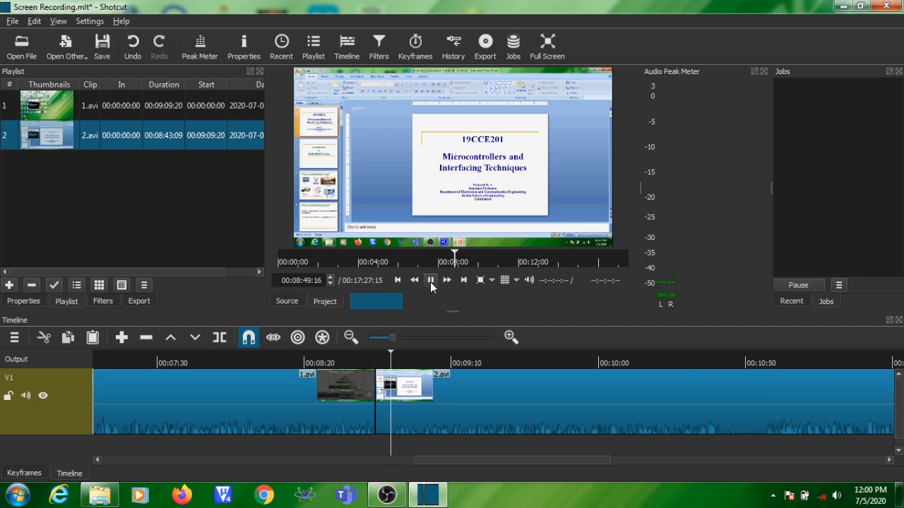
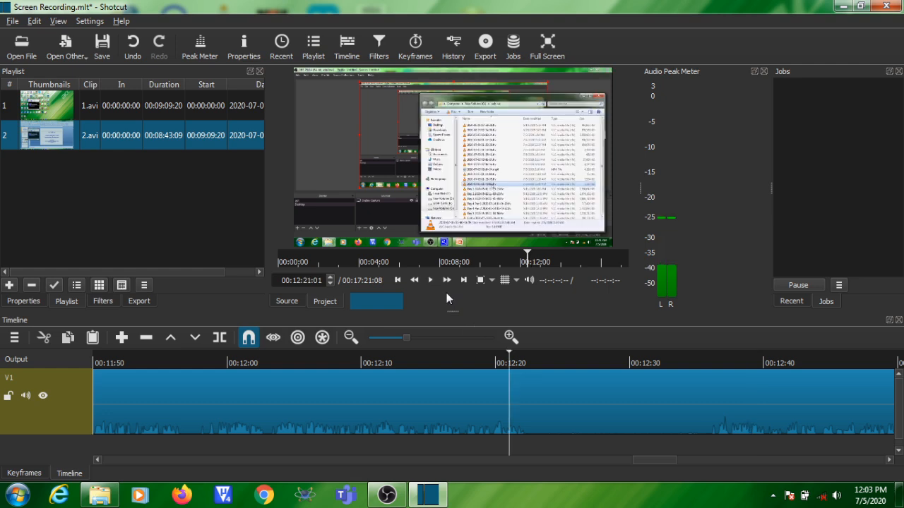
- Play 2.avi from 00:12:21:01 to find the start of the unwanted passage and split the clip at 00:12:41:17
{"action": "left_click", "coordinate": [430, 280]}
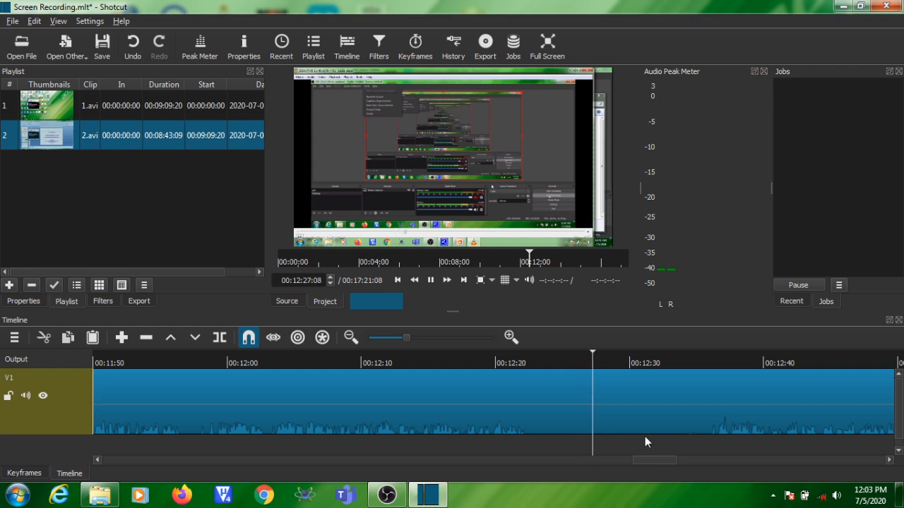
{"action": "left_click", "coordinate": [430, 280]}
{"action": "left_click_drag", "start_coordinate": [654, 462], "coordinate": [693, 463]}
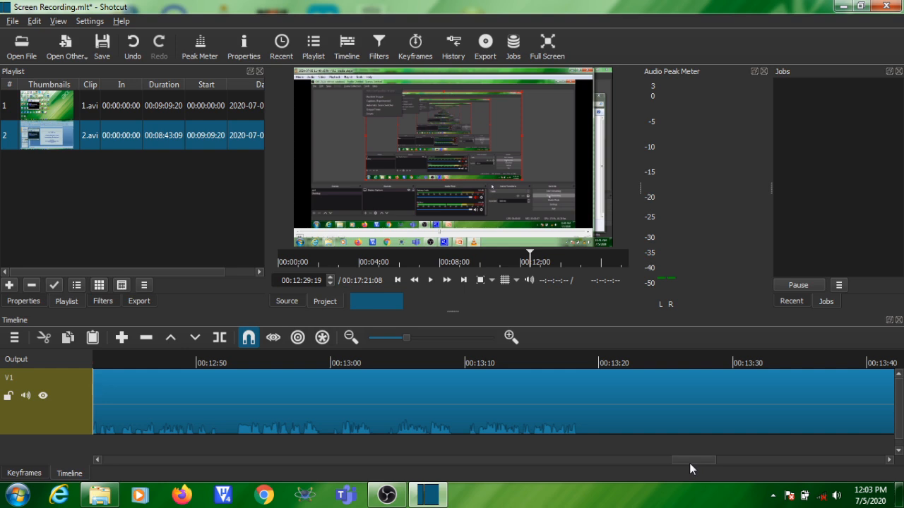
{"action": "left_click", "coordinate": [558, 367]}
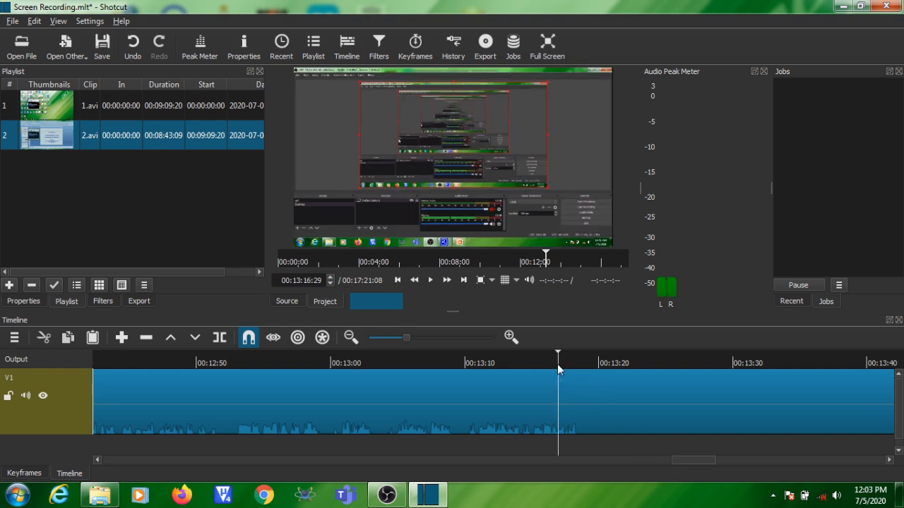
{"action": "left_click", "coordinate": [431, 281]}
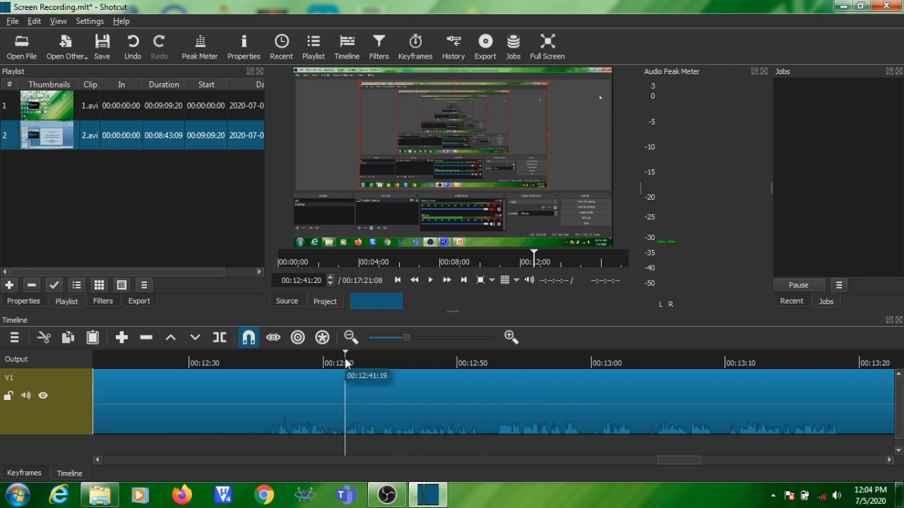
{"action": "left_click_drag", "start_coordinate": [344, 352], "coordinate": [342, 353]}
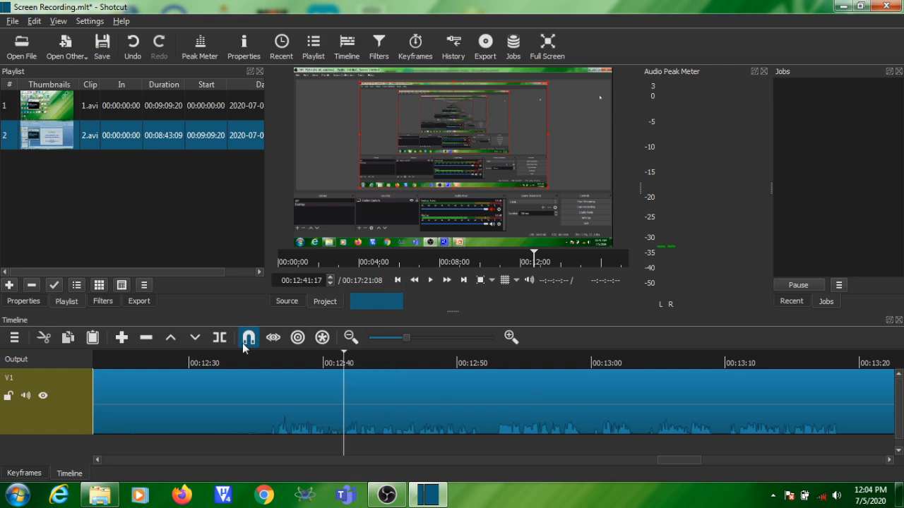
{"action": "left_click", "coordinate": [220, 339]}
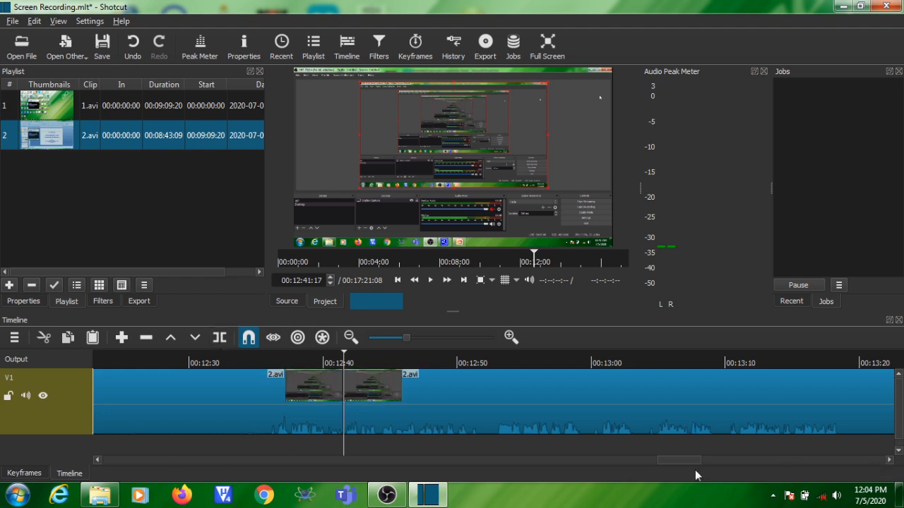
- Find where the narration resumes in 2.avi after the long silence and split the clip at 00:14:14:16
{"action": "left_click_drag", "start_coordinate": [694, 459], "coordinate": [742, 459]}
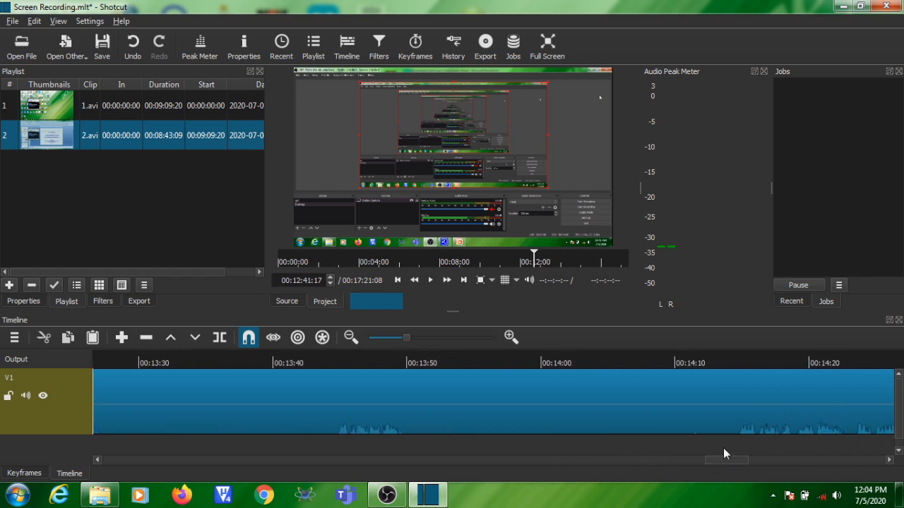
{"action": "left_click", "coordinate": [744, 362]}
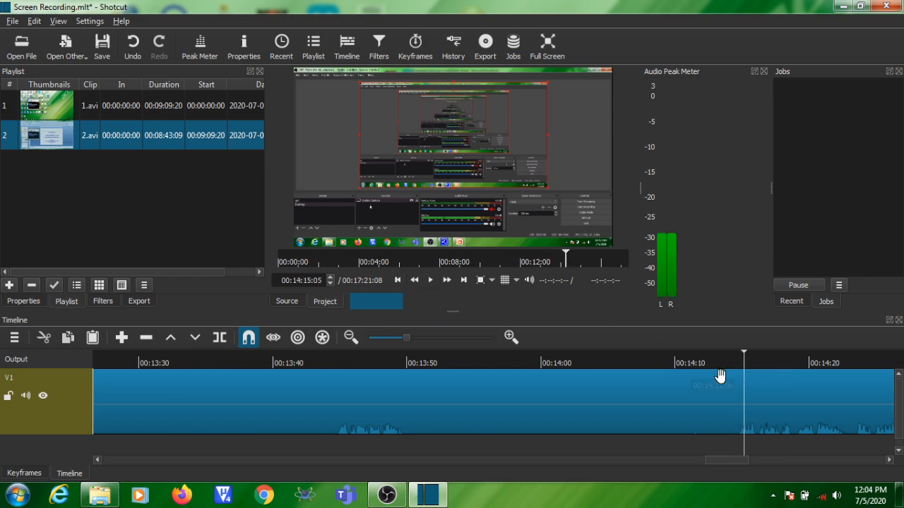
{"action": "mouse_move", "coordinate": [731, 460]}
{"action": "left_mouse_down"}
{"action": "mouse_move", "coordinate": [807, 478]}
{"action": "mouse_move", "coordinate": [732, 474]}
{"action": "left_mouse_up"}
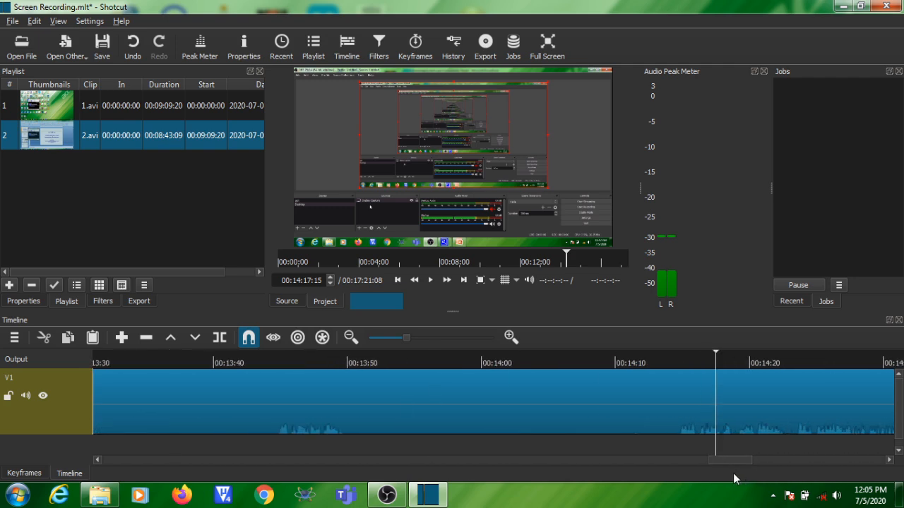
{"action": "left_click_drag", "start_coordinate": [715, 353], "coordinate": [680, 351]}
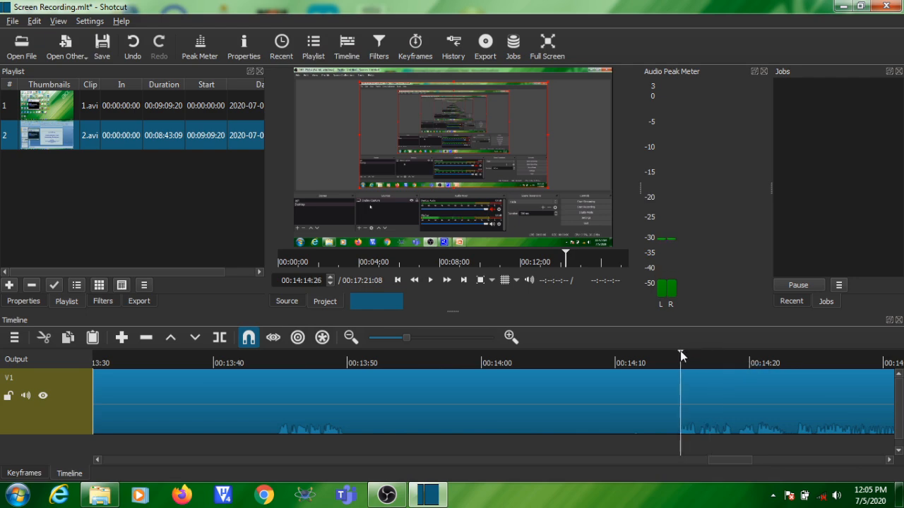
{"action": "left_click_drag", "start_coordinate": [734, 460], "coordinate": [710, 472]}
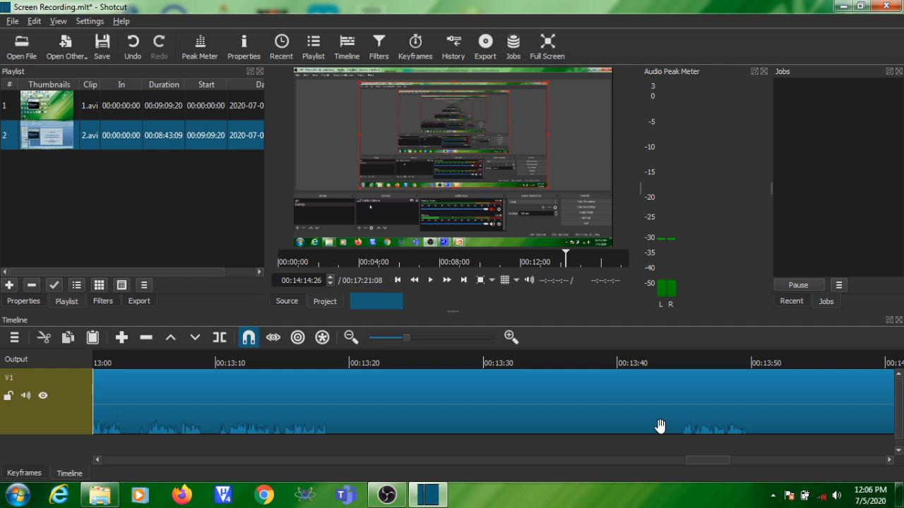
{"action": "left_click_drag", "start_coordinate": [695, 462], "coordinate": [671, 463]}
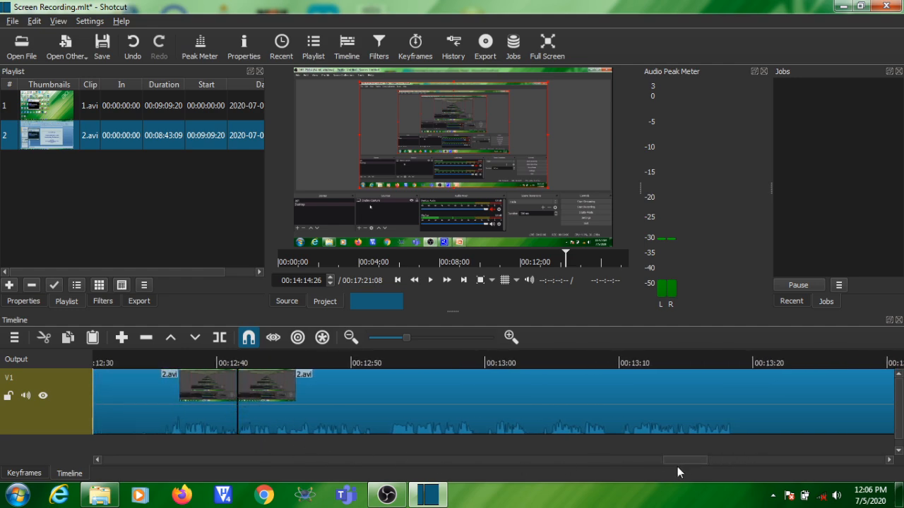
{"action": "left_click_drag", "start_coordinate": [687, 464], "coordinate": [735, 467]}
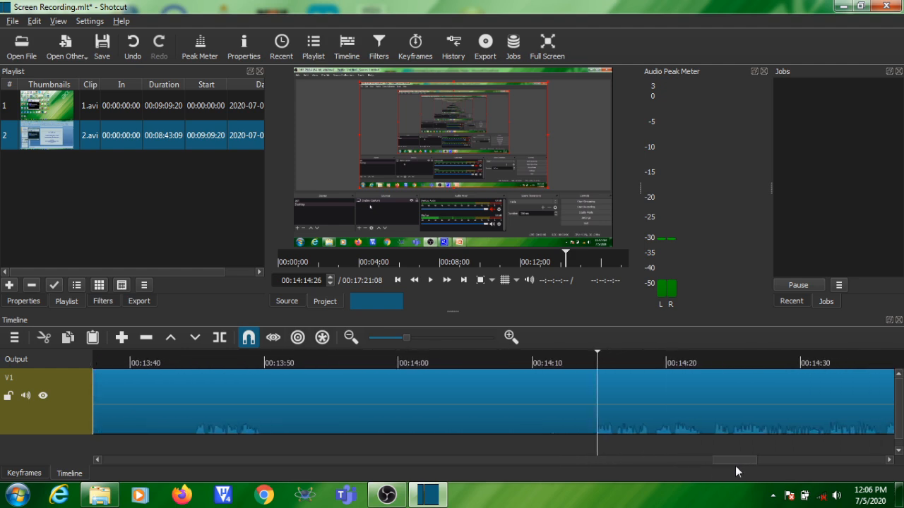
{"action": "left_click", "coordinate": [597, 353]}
{"action": "left_click_drag", "start_coordinate": [597, 352], "coordinate": [592, 352]}
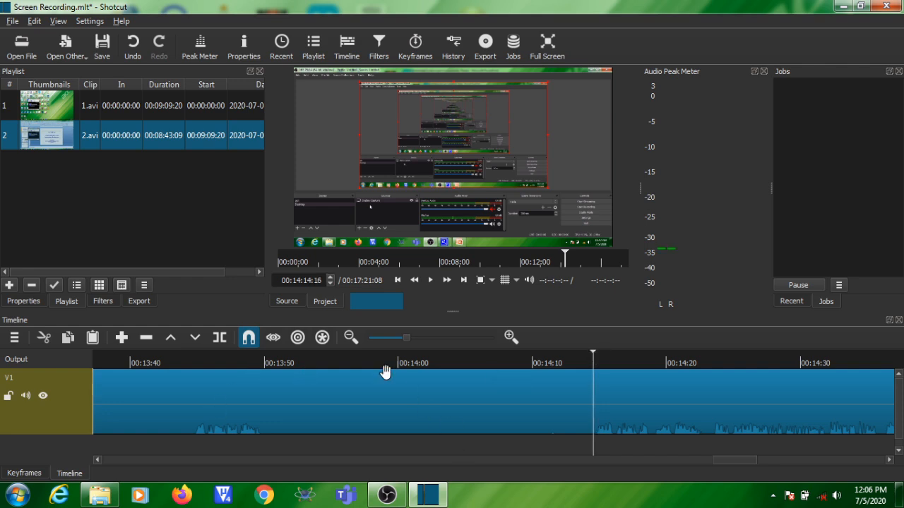
{"action": "left_click", "coordinate": [220, 337]}
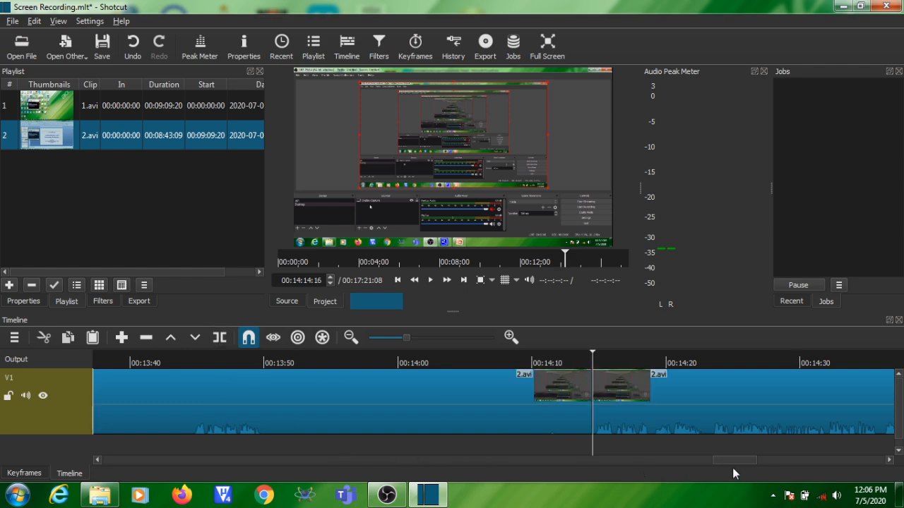
- Remove the 2.avi segment between the splits at 00:12:41:17 and 00:14:14:16, closing the gap on track V1
{"action": "left_click_drag", "start_coordinate": [731, 460], "coordinate": [700, 459]}
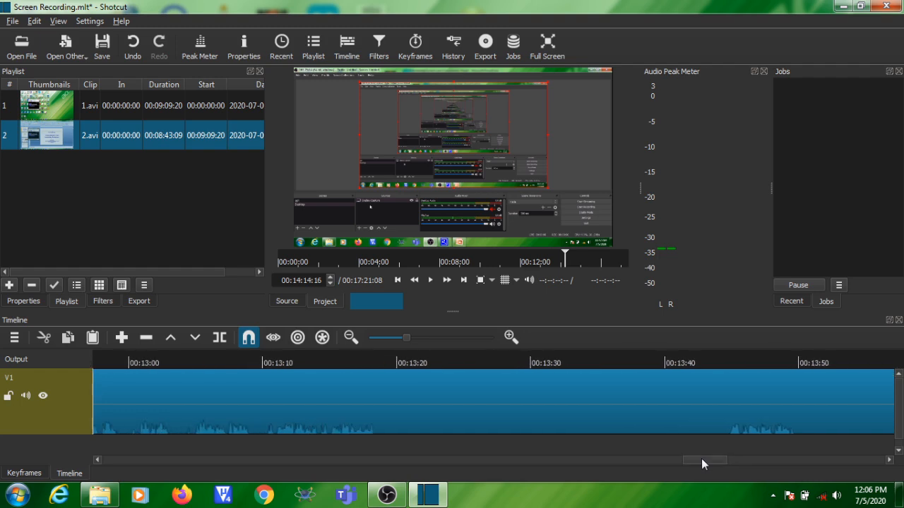
{"action": "left_click_drag", "start_coordinate": [400, 338], "coordinate": [400, 338]}
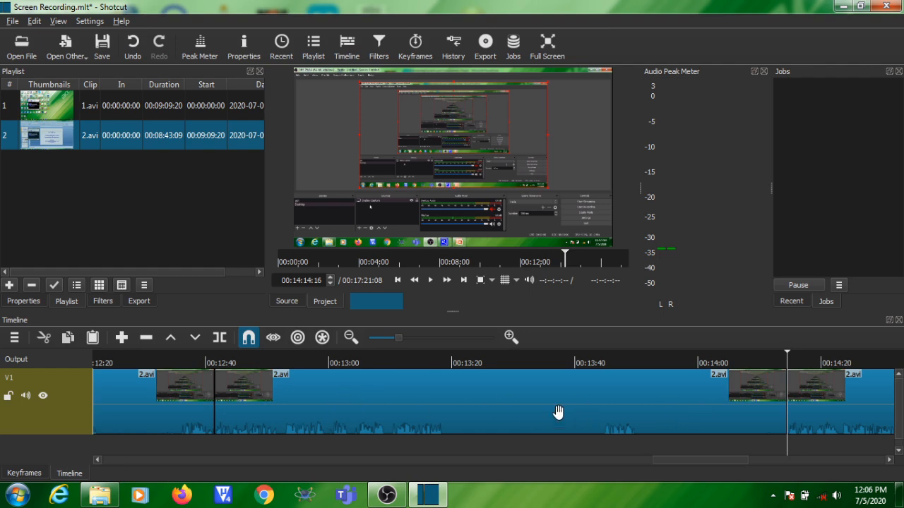
{"action": "right_click", "coordinate": [479, 392]}
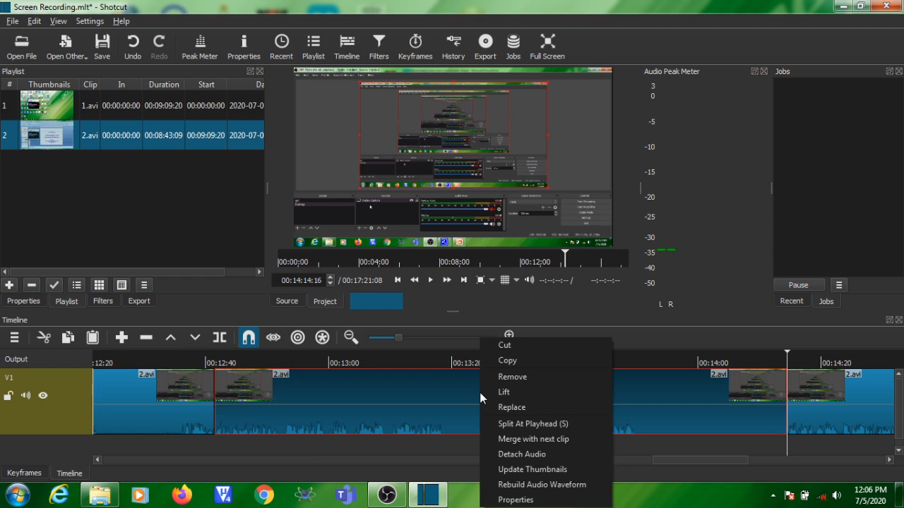
{"action": "left_click", "coordinate": [521, 379]}
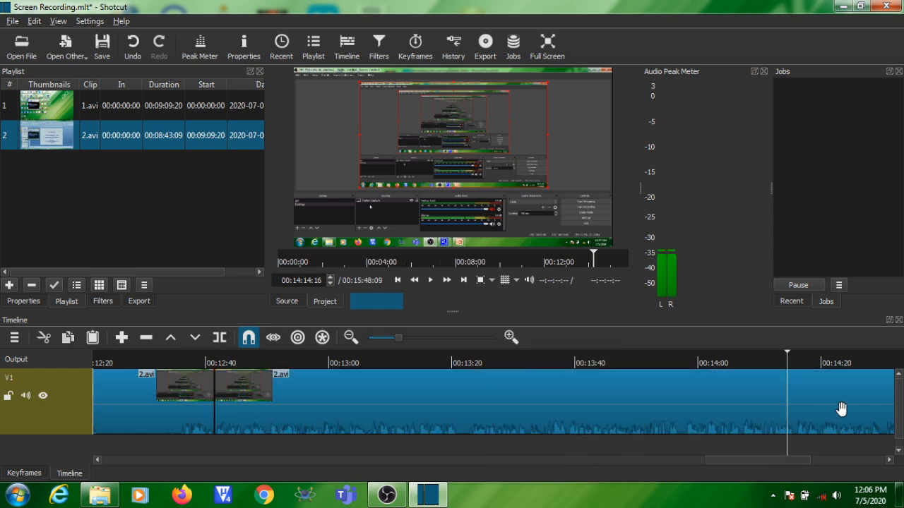
- Play the timeline from 00:12:38:18 across the new cut in 2.avi to check the transition
{"action": "left_click", "coordinate": [197, 358]}
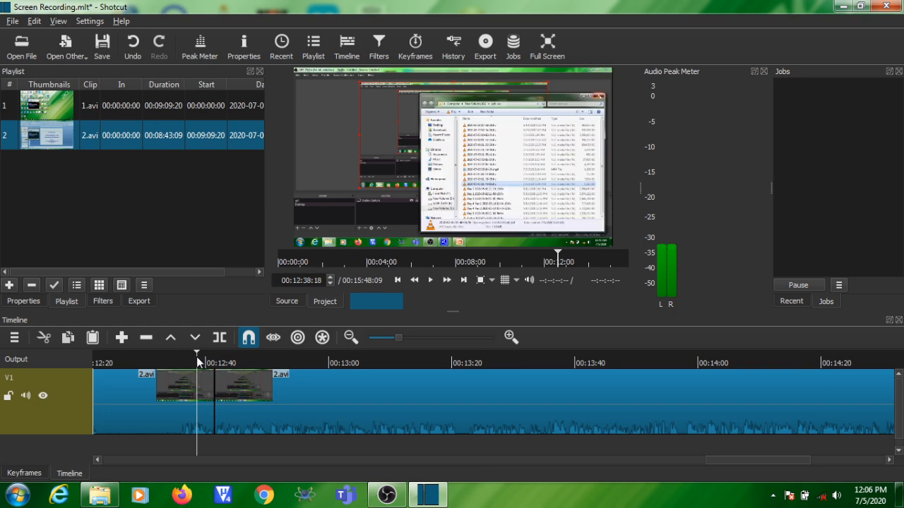
{"action": "left_click", "coordinate": [430, 280]}
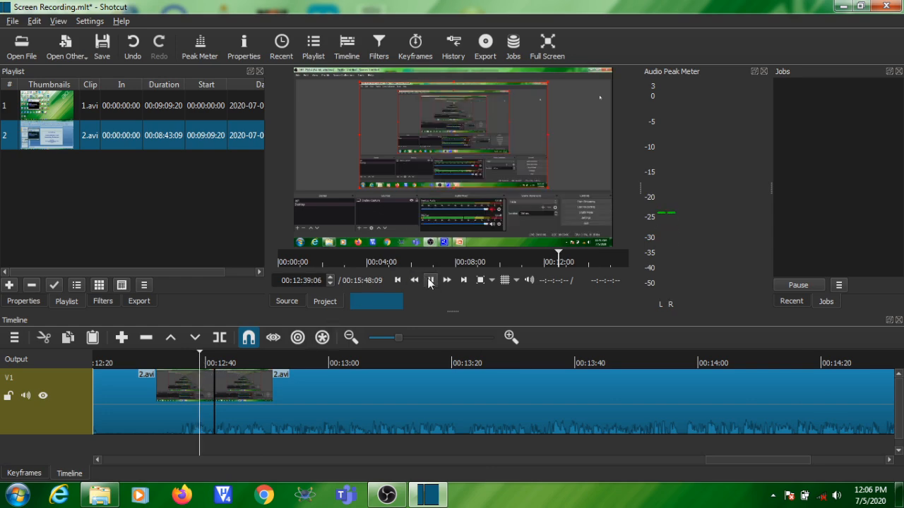
{"action": "left_click", "coordinate": [429, 281]}
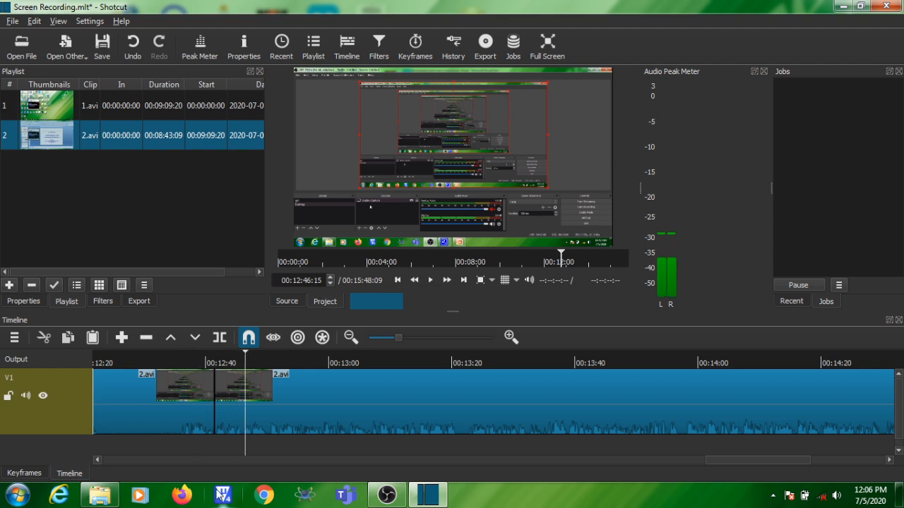
- Split 2.avi at 00:15:41:29, where its narration ends, and remove the silent tail
{"action": "left_click_drag", "start_coordinate": [757, 455], "coordinate": [828, 466]}
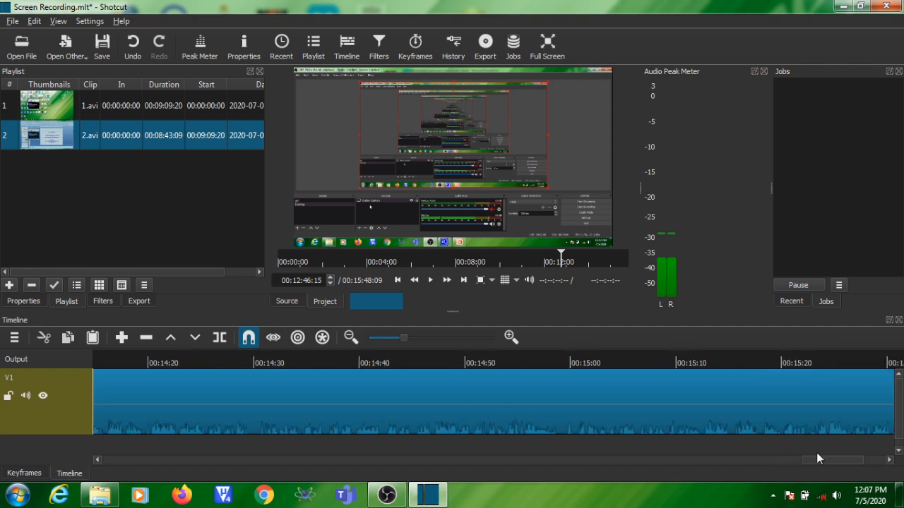
{"action": "left_click_drag", "start_coordinate": [815, 456], "coordinate": [863, 459]}
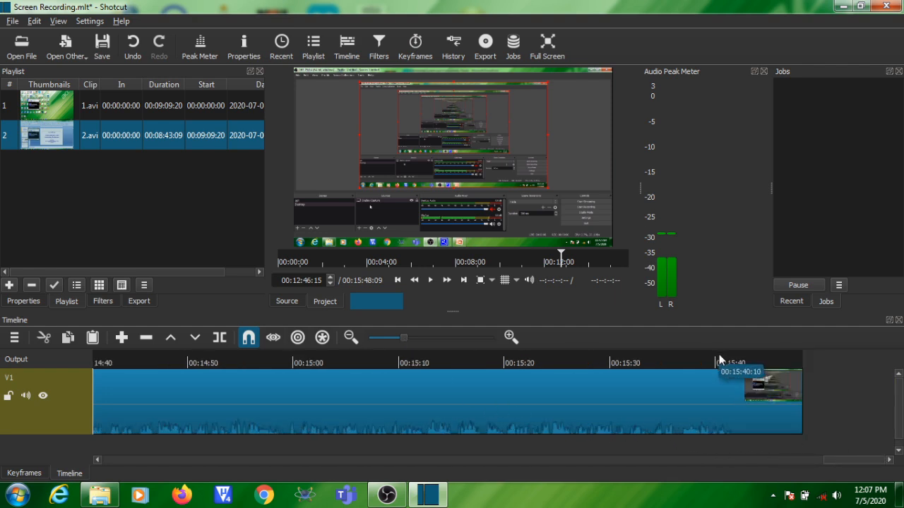
{"action": "left_click_drag", "start_coordinate": [718, 360], "coordinate": [736, 360]}
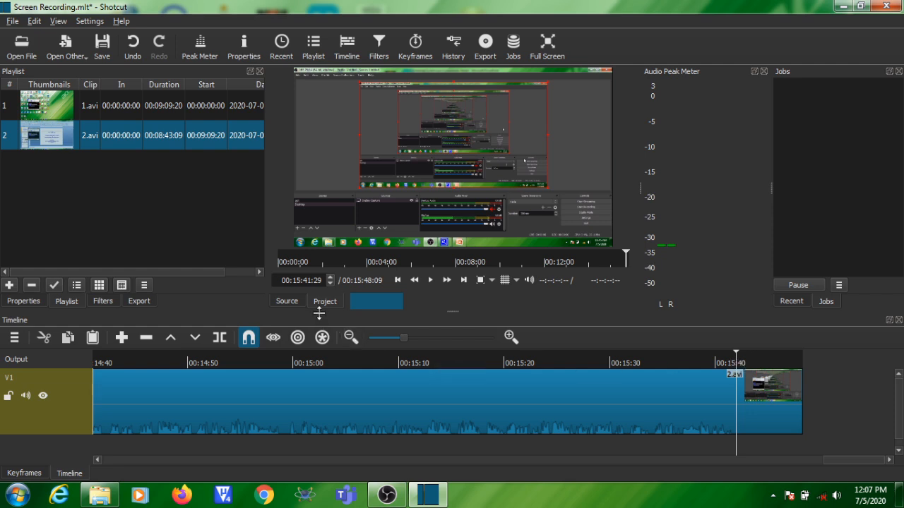
{"action": "left_click", "coordinate": [220, 336]}
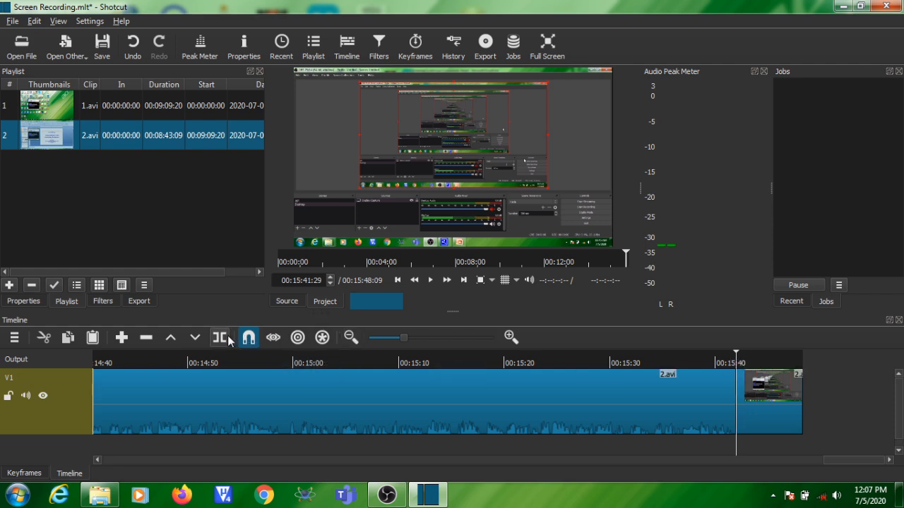
{"action": "right_click", "coordinate": [765, 396]}
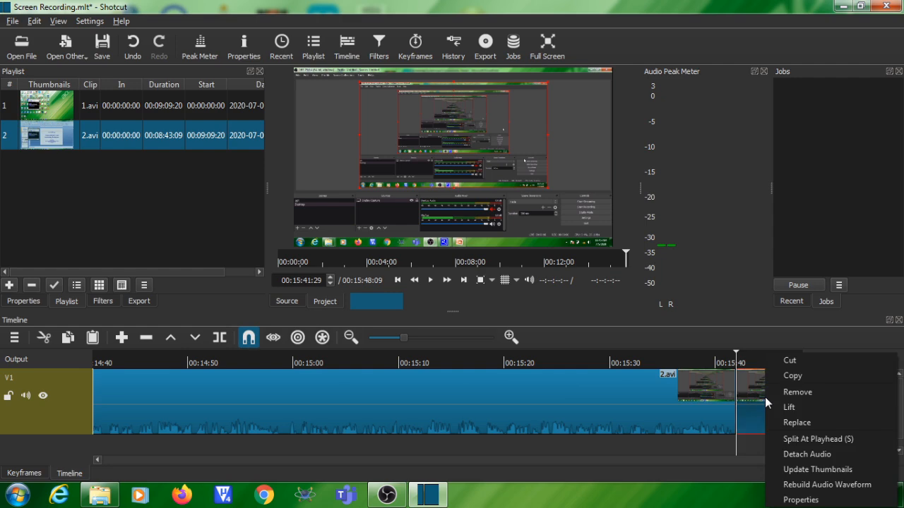
{"action": "left_click", "coordinate": [796, 396]}
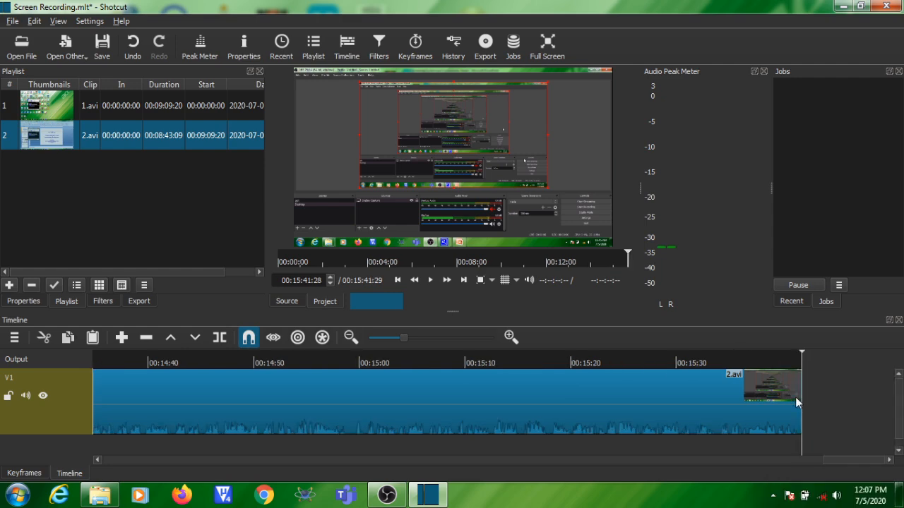
- Create a text clip reading "Screen Recording" and "Tutorial" on two lines with a transparent background
{"action": "left_click_drag", "start_coordinate": [840, 461], "coordinate": [113, 466]}
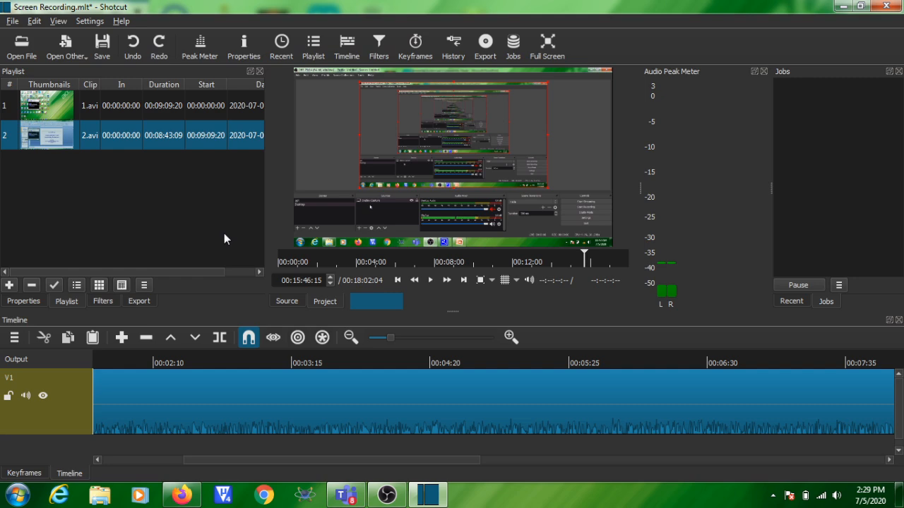
{"action": "left_click", "coordinate": [74, 51]}
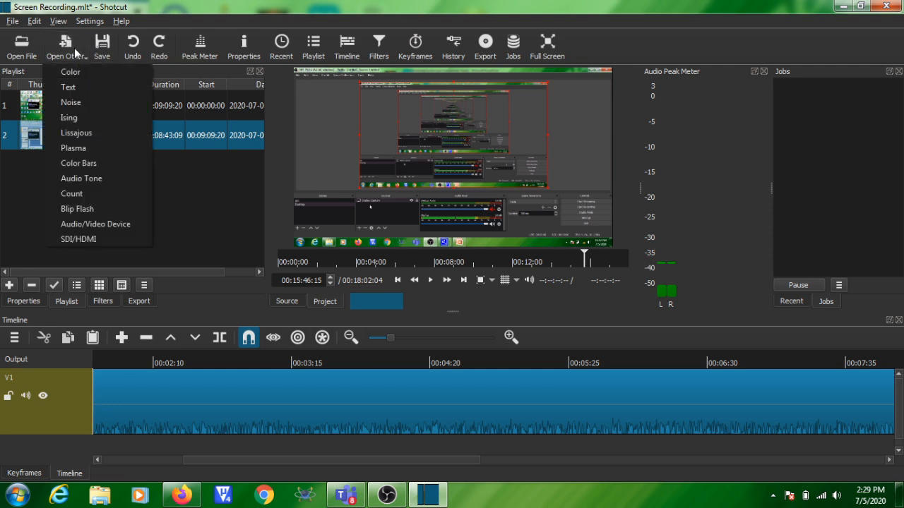
{"action": "left_click", "coordinate": [92, 91]}
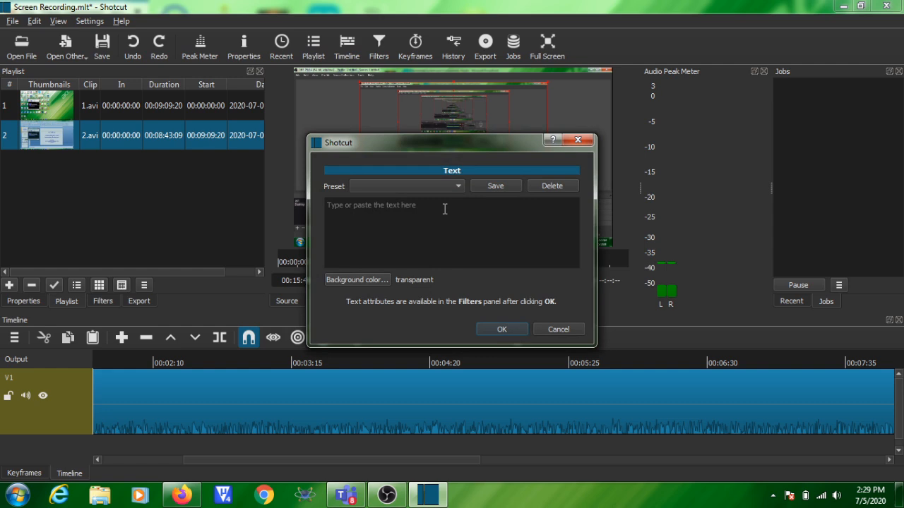
{"action": "type", "text": "Screen Recording Tutorial"}
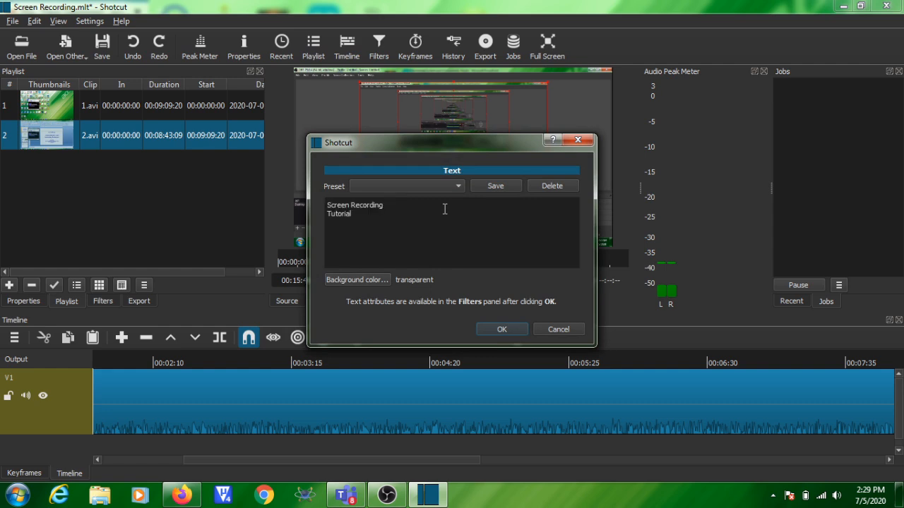
{"action": "left_click", "coordinate": [512, 329]}
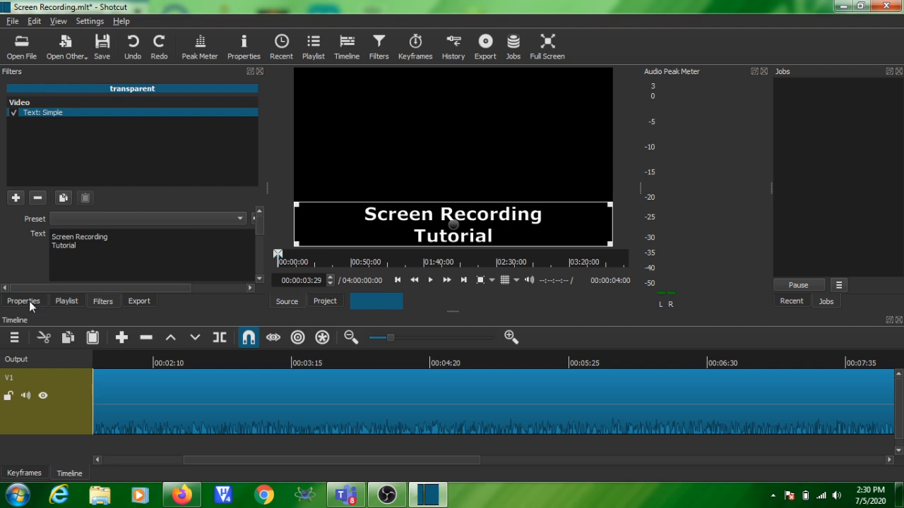
- Resize the title's text box to about 1245 x 145 and move it to about position 16, 322 near mid-frame
{"action": "left_click_drag", "start_coordinate": [258, 227], "coordinate": [259, 248]}
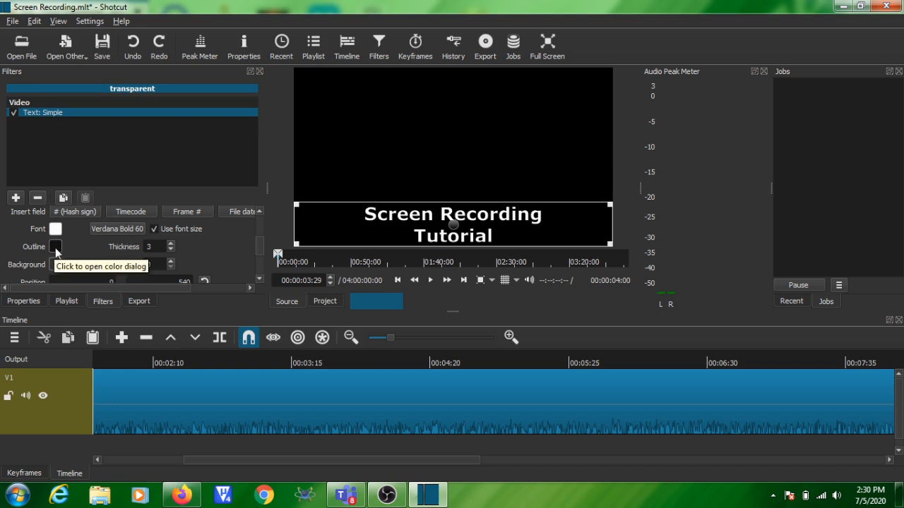
{"action": "left_click_drag", "start_coordinate": [258, 247], "coordinate": [258, 266]}
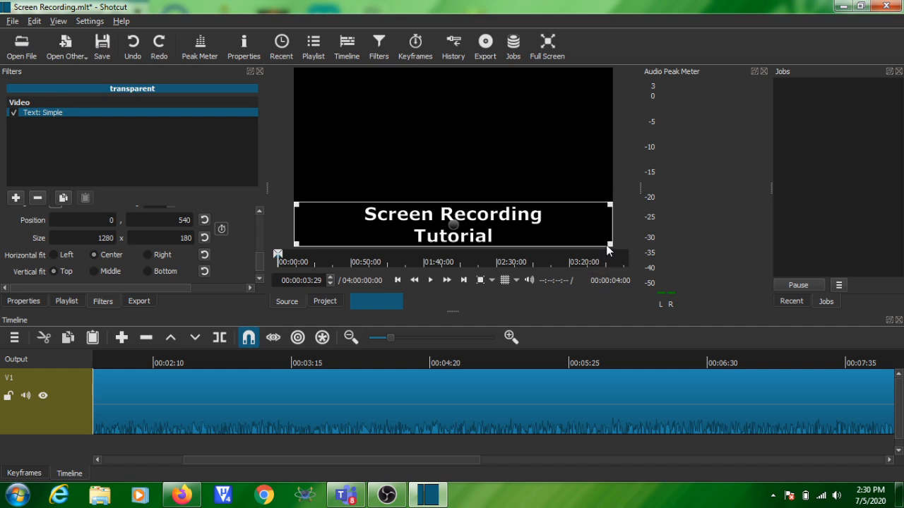
{"action": "left_click_drag", "start_coordinate": [608, 244], "coordinate": [528, 223]}
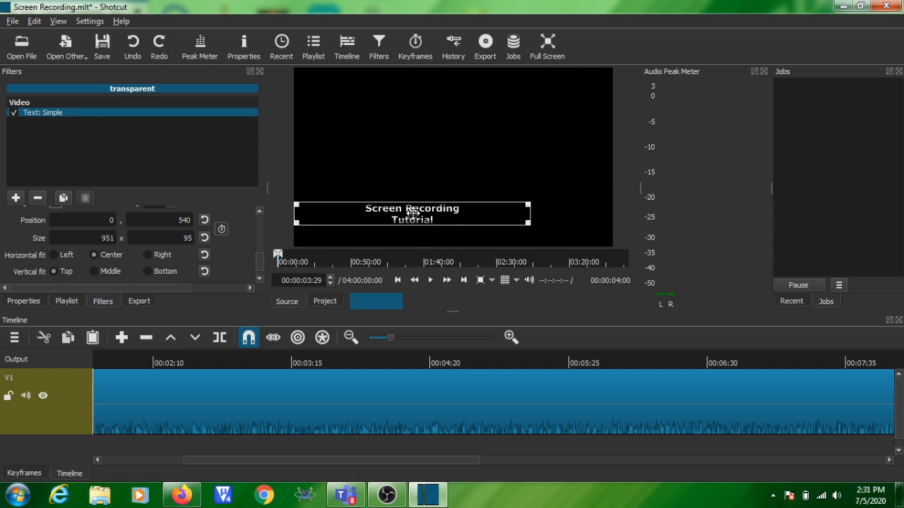
{"action": "left_click_drag", "start_coordinate": [412, 212], "coordinate": [452, 156]}
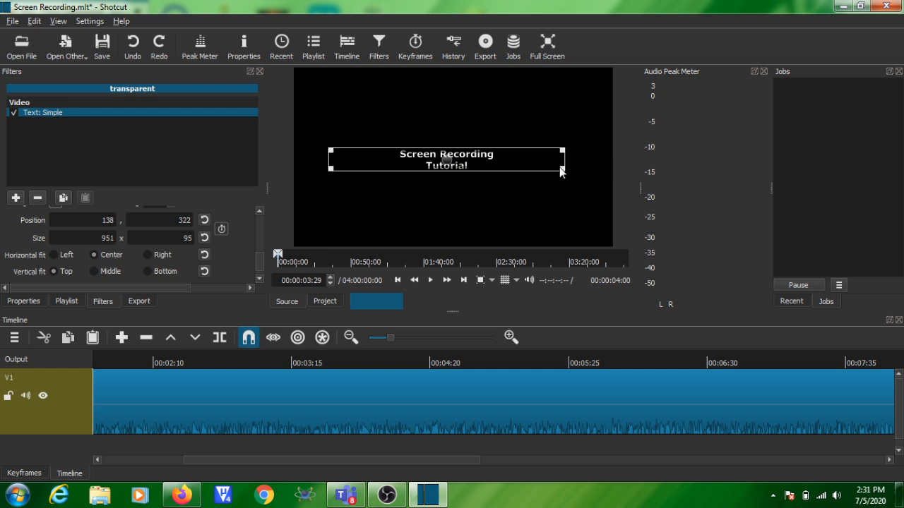
{"action": "left_click_drag", "start_coordinate": [563, 170], "coordinate": [612, 182]}
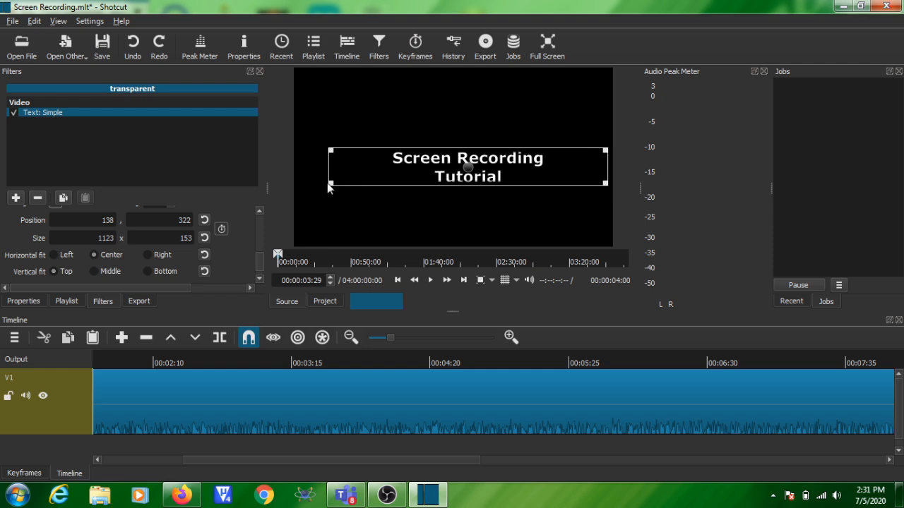
{"action": "left_click_drag", "start_coordinate": [329, 183], "coordinate": [290, 181]}
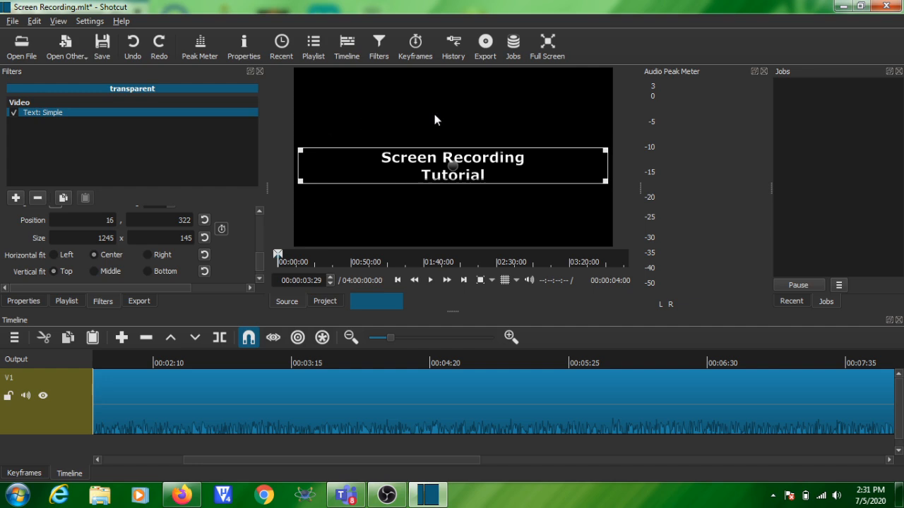
- Add the "Screen Recording Tutorial" title clip to the playlist as the third item and select it
{"action": "left_click", "coordinate": [72, 302]}
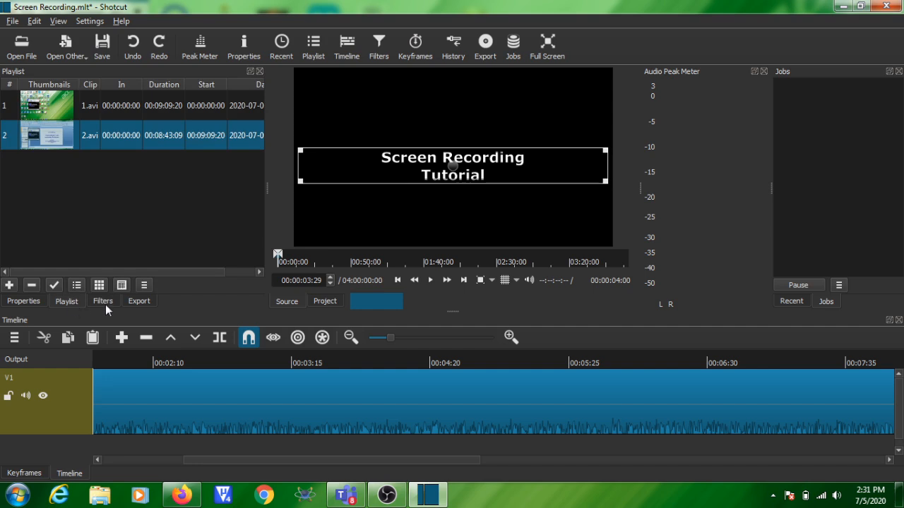
{"action": "left_click", "coordinate": [103, 301]}
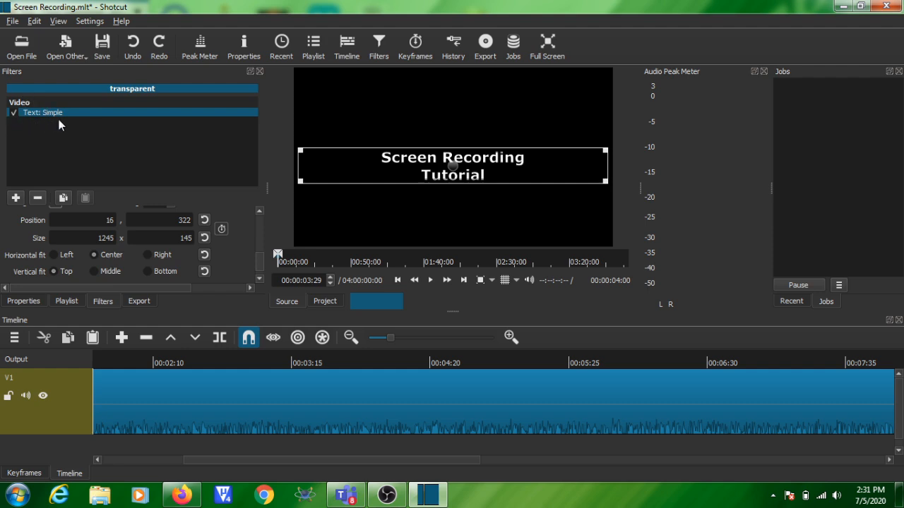
{"action": "left_click", "coordinate": [66, 301]}
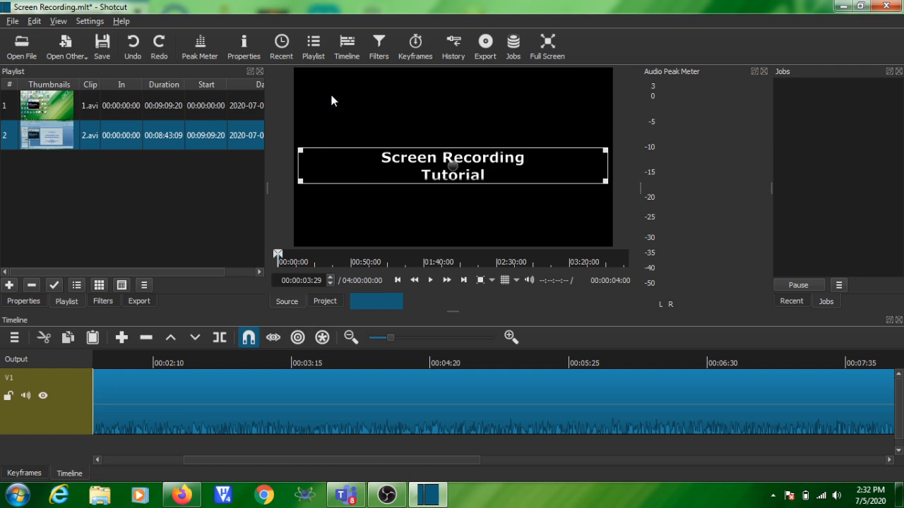
{"action": "left_click_drag", "start_coordinate": [331, 101], "coordinate": [38, 167]}
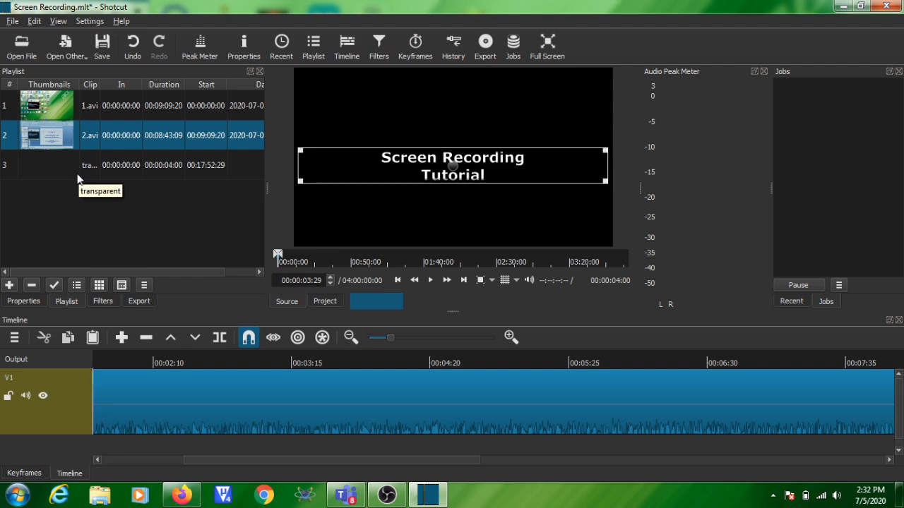
{"action": "left_click", "coordinate": [49, 167]}
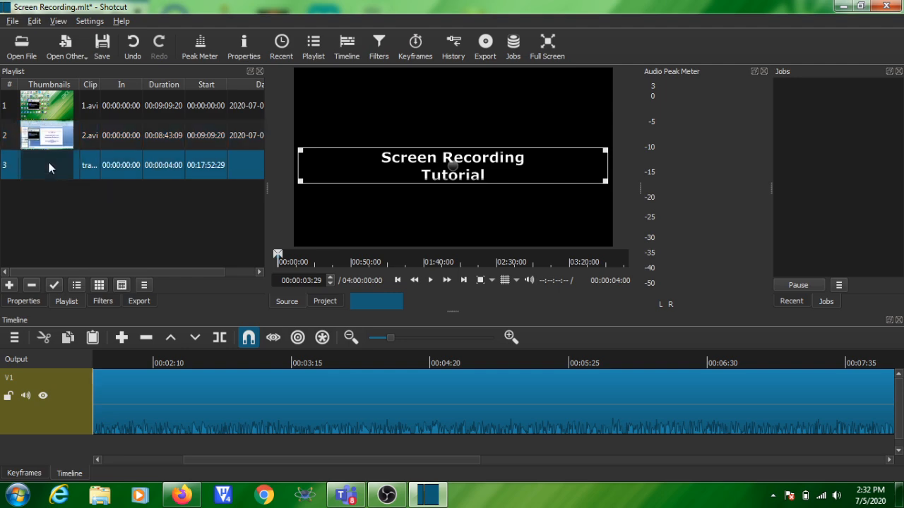
- Check the title clip's color properties and its Text: Simple position, size and fit settings
{"action": "left_click", "coordinate": [37, 301]}
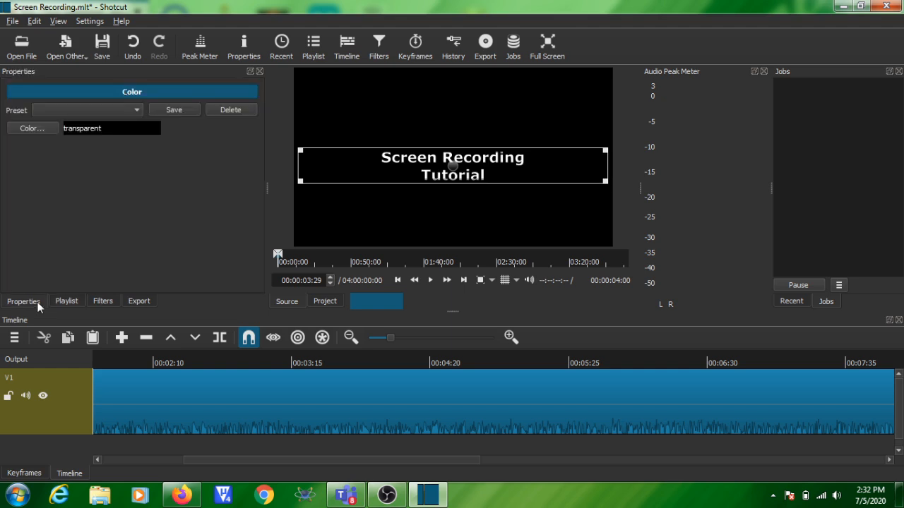
{"action": "left_click", "coordinate": [97, 304]}
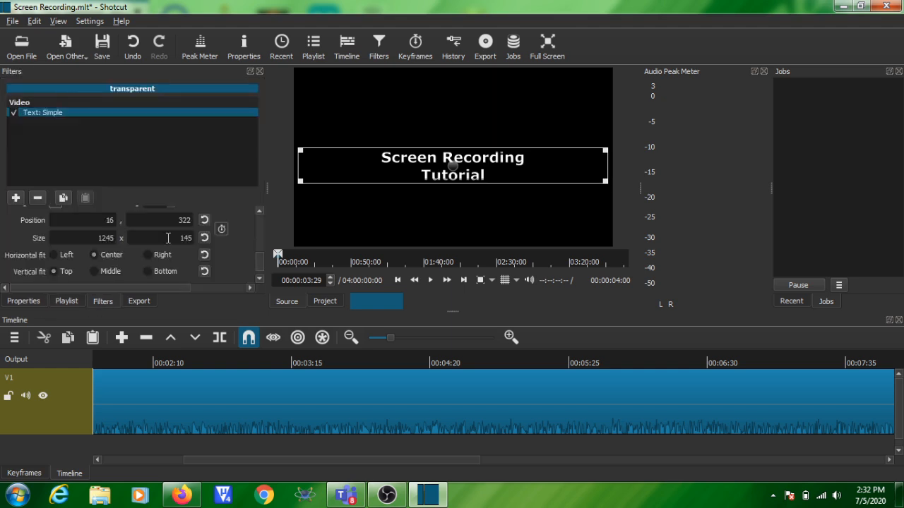
{"action": "scroll", "coordinate": [258, 274], "scroll_direction": "down", "scroll_amount": 1}
{"action": "mouse_move", "coordinate": [259, 274]}
{"action": "left_mouse_down"}
{"action": "mouse_move", "coordinate": [262, 237]}
{"action": "mouse_move", "coordinate": [263, 270]}
{"action": "left_mouse_up"}
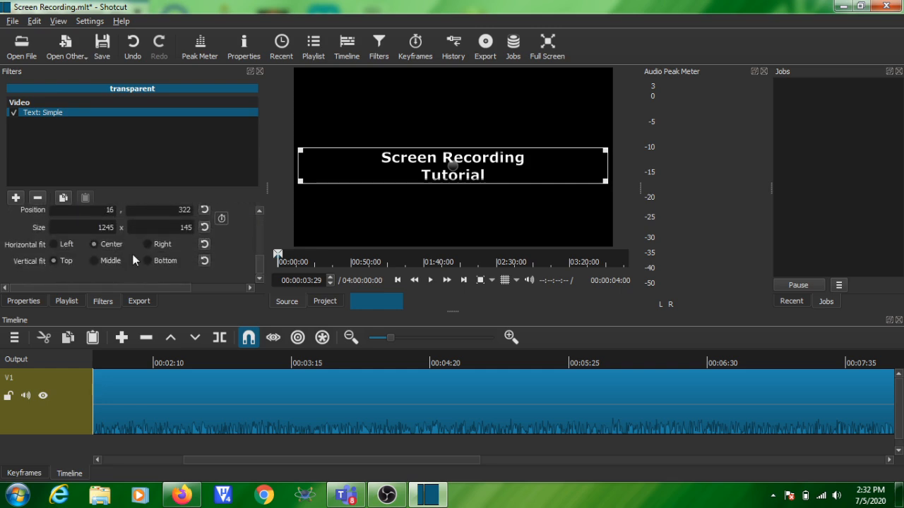
{"action": "left_click", "coordinate": [74, 300]}
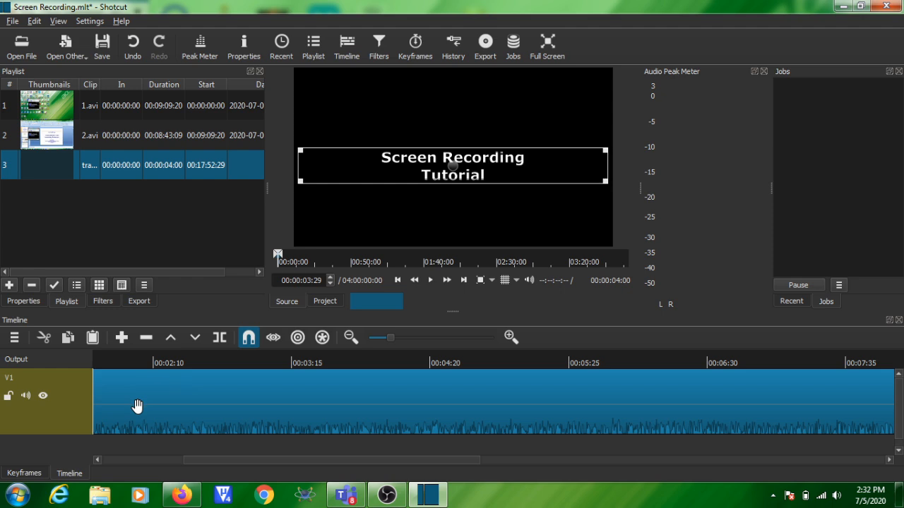
- Try to shift 1.avi later on track V1 to open a gap at the timeline's start, without rippling the following clips
{"action": "left_click_drag", "start_coordinate": [199, 460], "coordinate": [97, 473]}
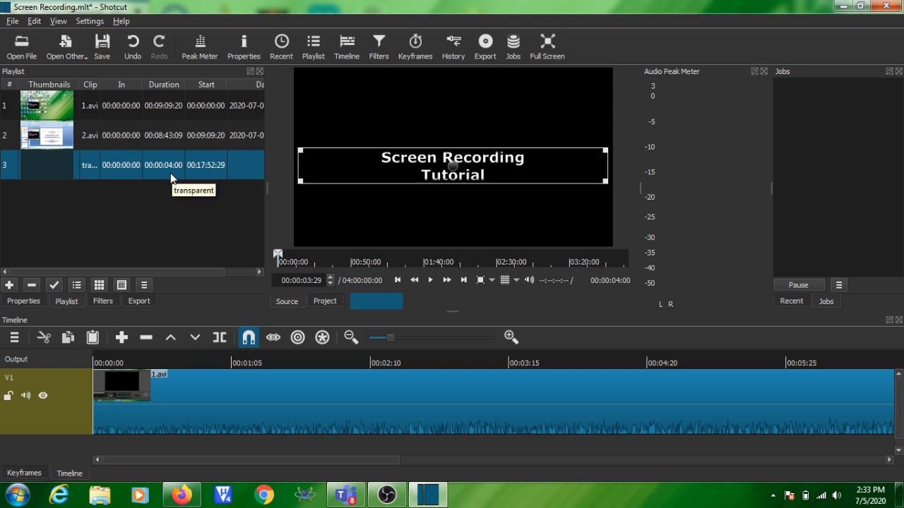
{"action": "left_click_drag", "start_coordinate": [305, 460], "coordinate": [213, 450]}
{"action": "left_click_drag", "start_coordinate": [386, 337], "coordinate": [379, 337]}
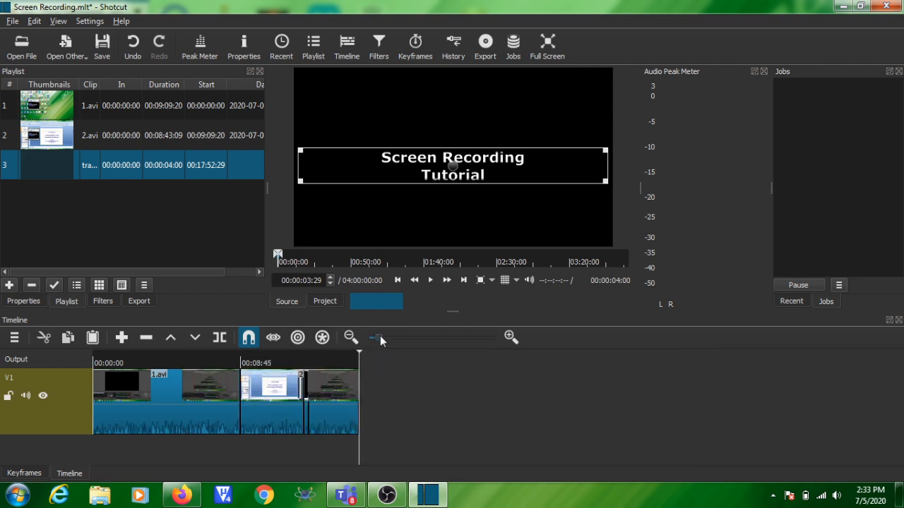
{"action": "left_click", "coordinate": [386, 336]}
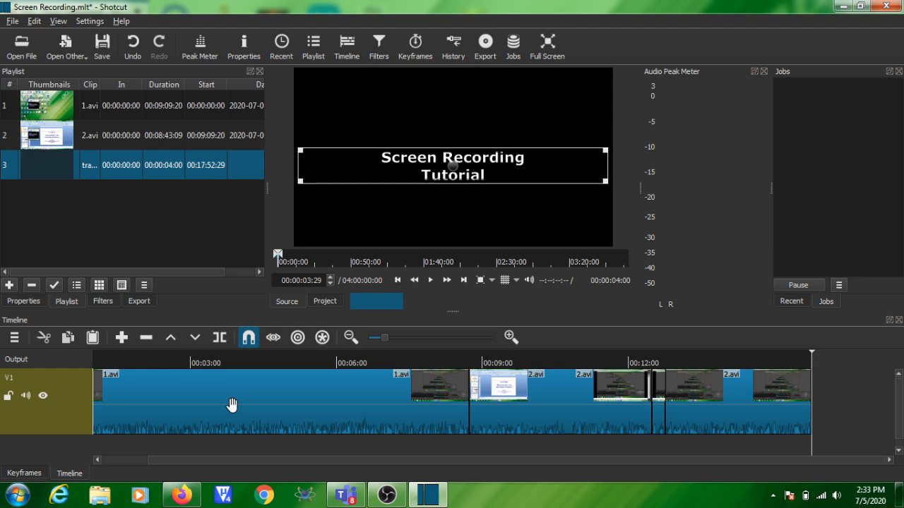
{"action": "left_click_drag", "start_coordinate": [210, 460], "coordinate": [164, 457]}
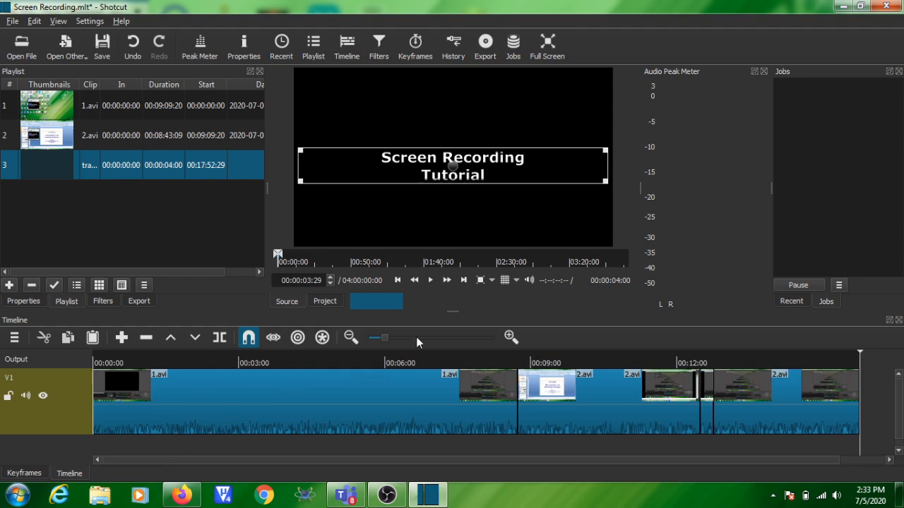
{"action": "left_click_drag", "start_coordinate": [383, 338], "coordinate": [381, 339]}
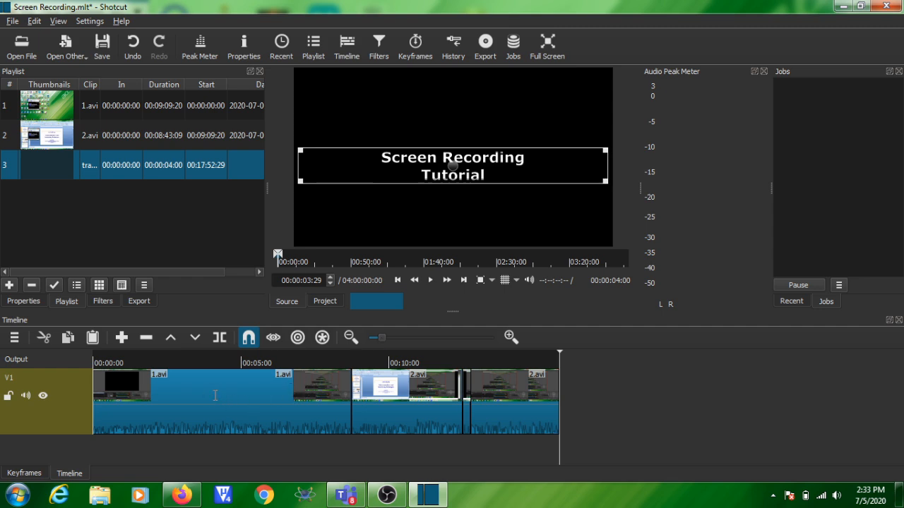
{"action": "left_click", "coordinate": [196, 411]}
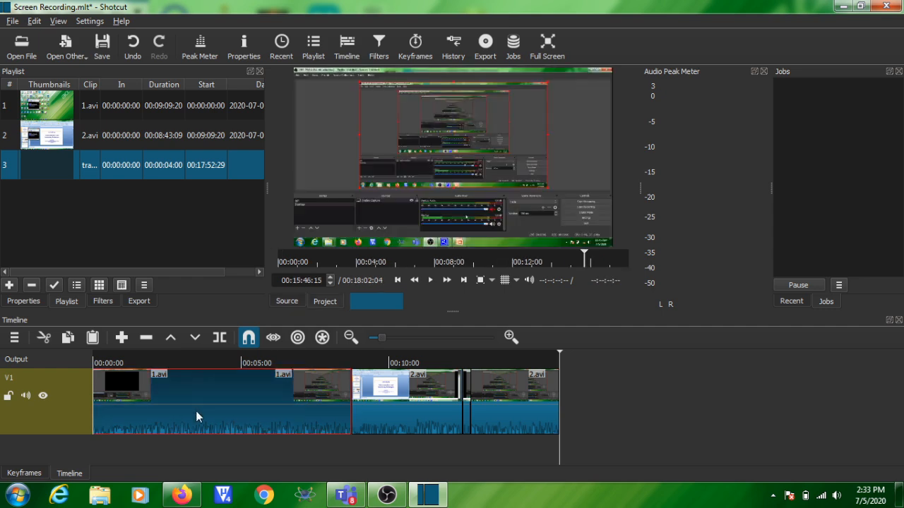
{"action": "left_click_drag", "start_coordinate": [196, 391], "coordinate": [250, 393]}
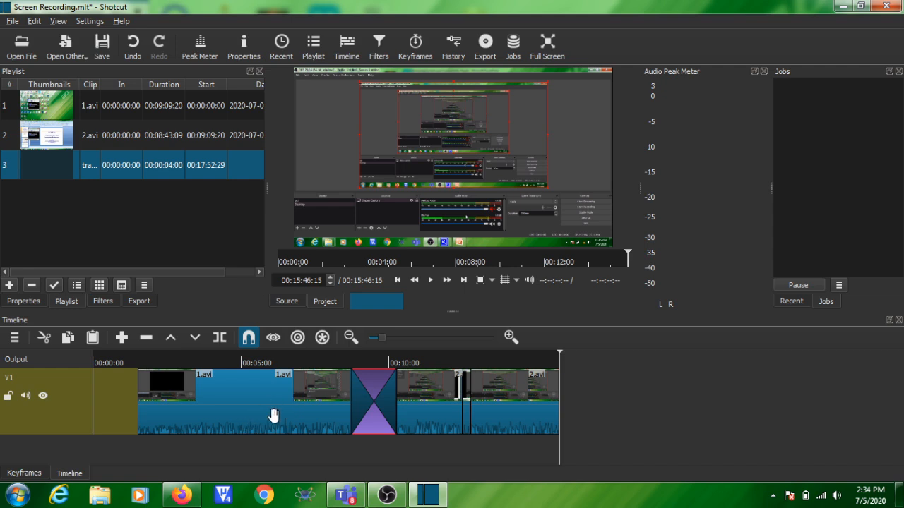
- Play the timeline into the overlap between 1.avi and 2.avi, and undo the clip move
{"action": "left_click", "coordinate": [316, 360]}
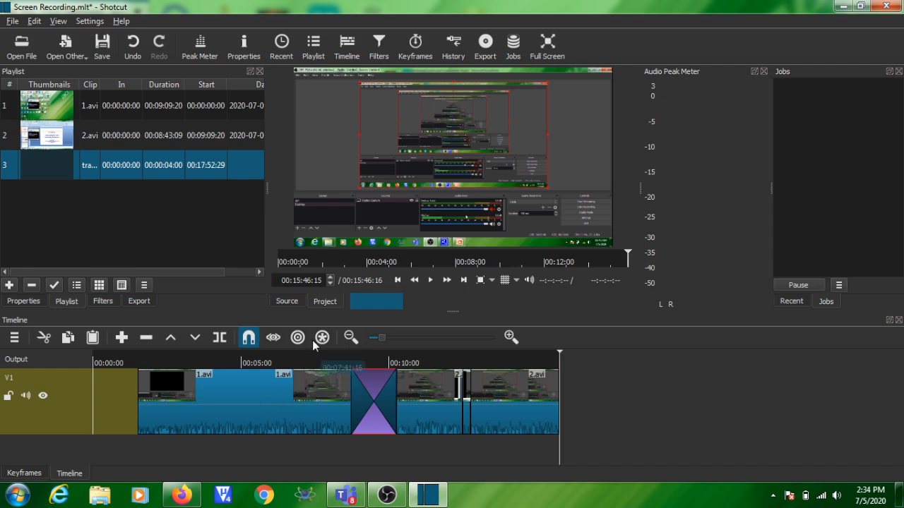
{"action": "left_click", "coordinate": [432, 281]}
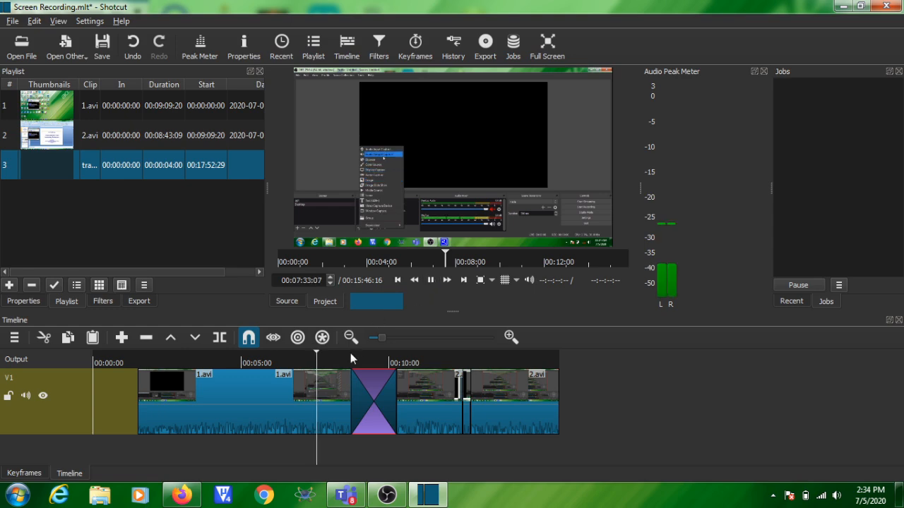
{"action": "left_click", "coordinate": [343, 360]}
{"action": "left_click", "coordinate": [446, 279]}
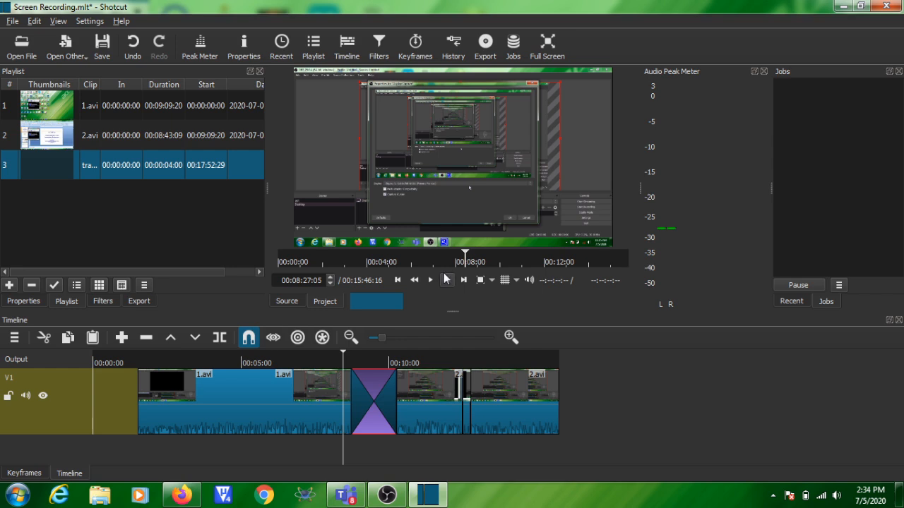
{"action": "left_click", "coordinate": [358, 358]}
{"action": "left_click", "coordinate": [431, 279]}
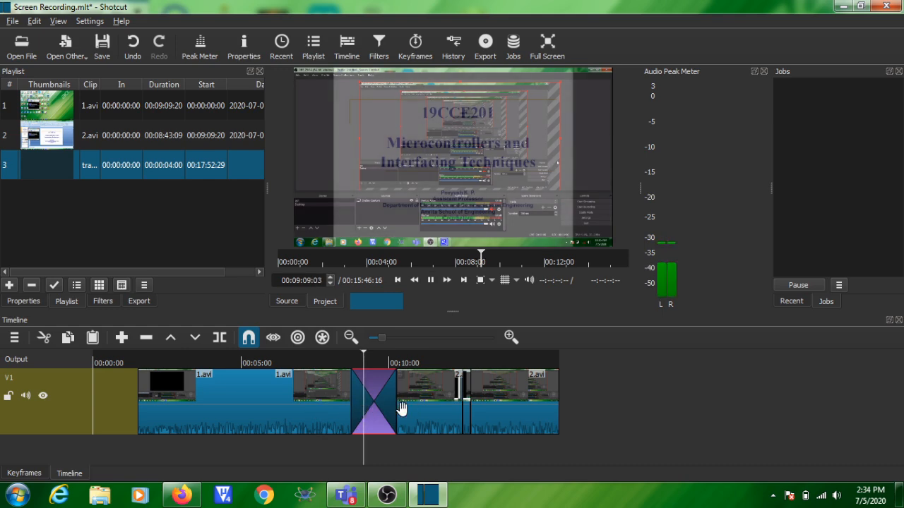
{"action": "left_click", "coordinate": [430, 281]}
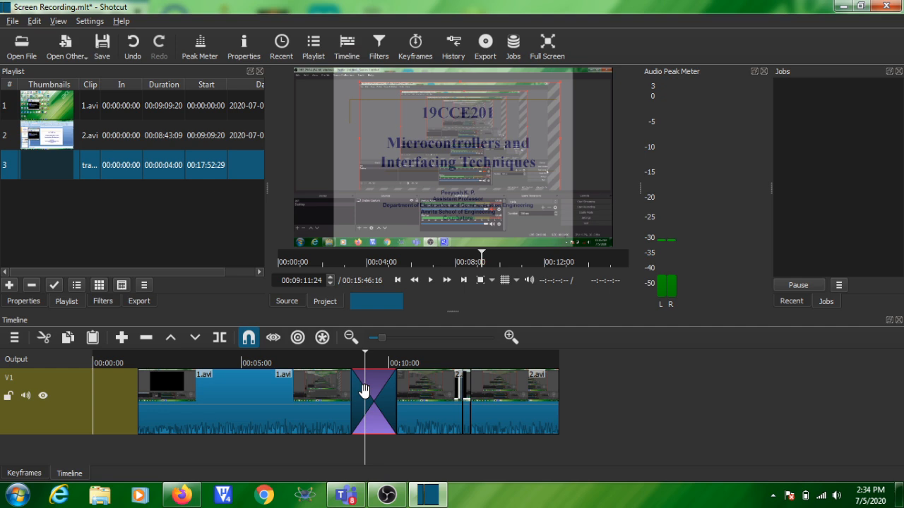
{"action": "key", "text": "ctrl+z"}
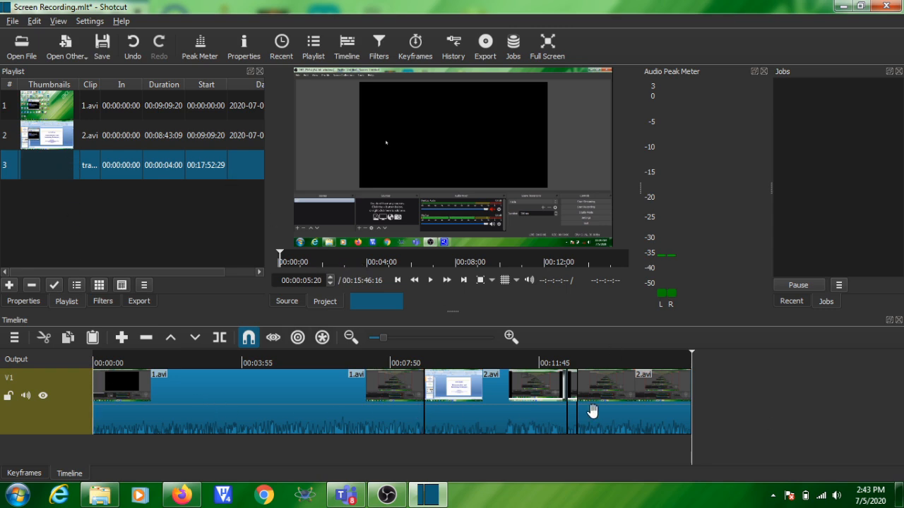
- Turn on rippling and shift 1.avi with the following clips about 33 seconds later on track V1
{"action": "left_click", "coordinate": [297, 339]}
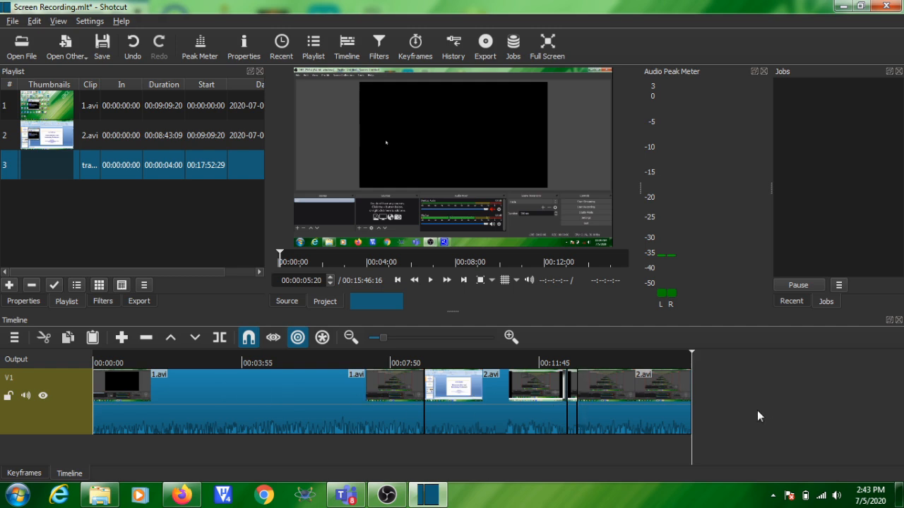
{"action": "left_click", "coordinate": [182, 391]}
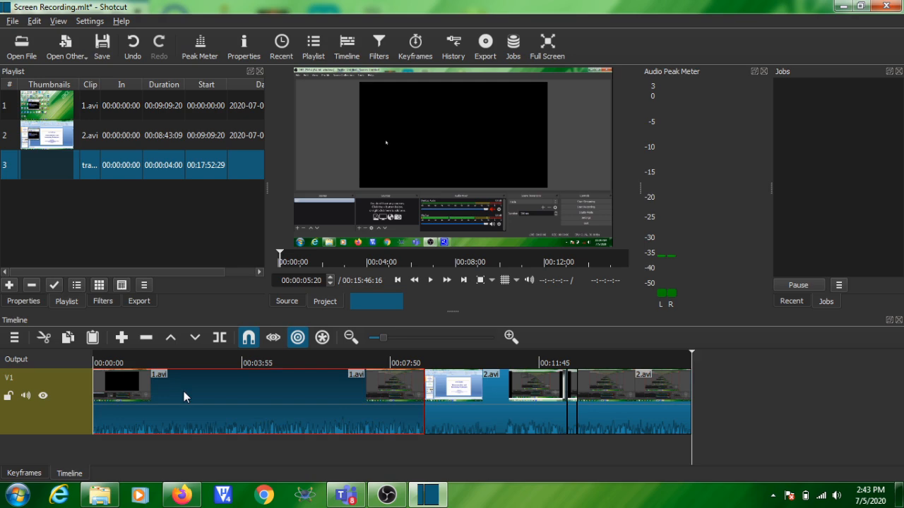
{"action": "left_click_drag", "start_coordinate": [183, 391], "coordinate": [216, 395]}
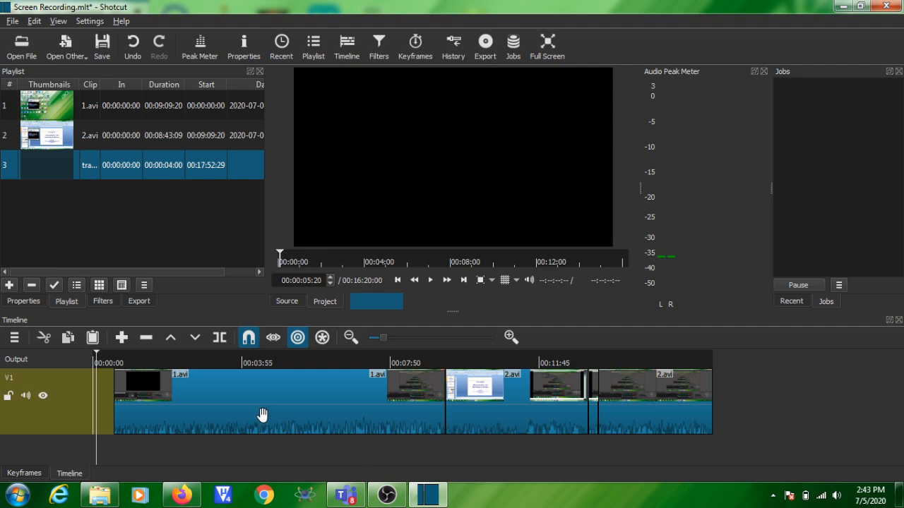
{"action": "left_click", "coordinate": [239, 401]}
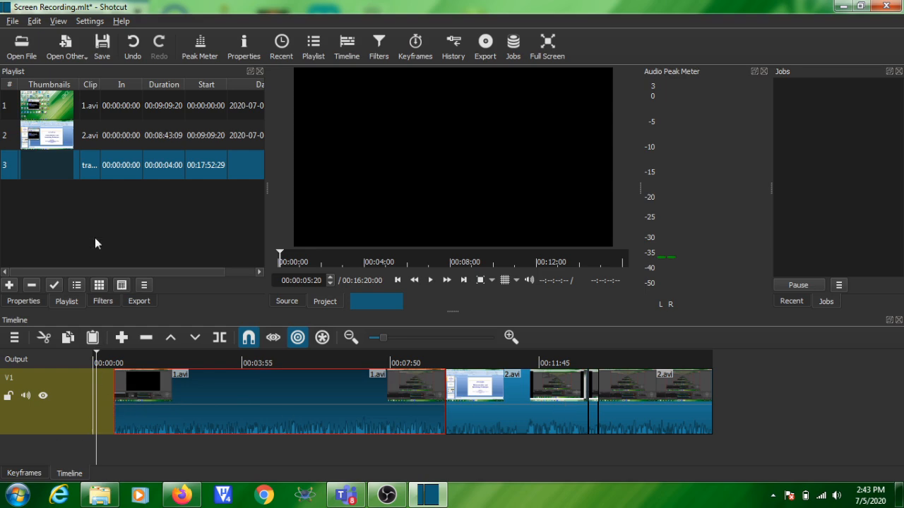
- Shift 1.avi with the following clips back on track V1 so that it starts at 5 seconds
{"action": "left_click", "coordinate": [95, 353]}
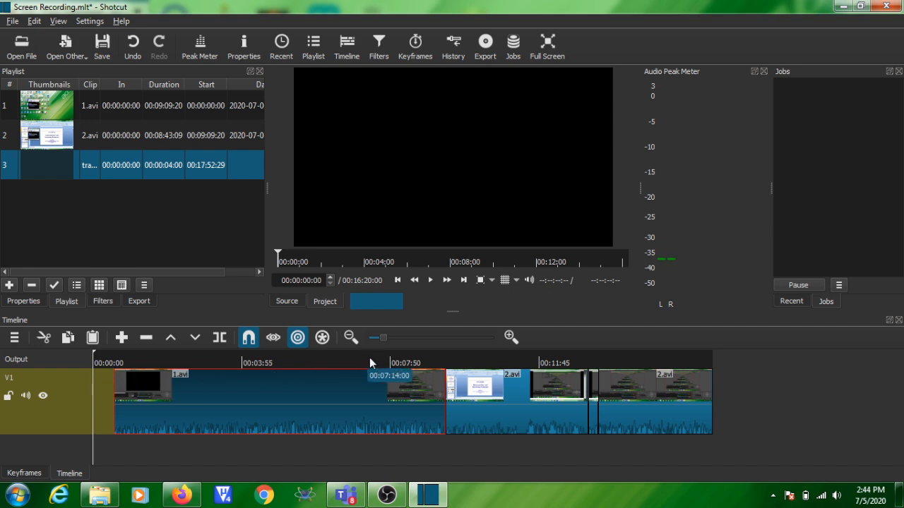
{"action": "left_click", "coordinate": [417, 342]}
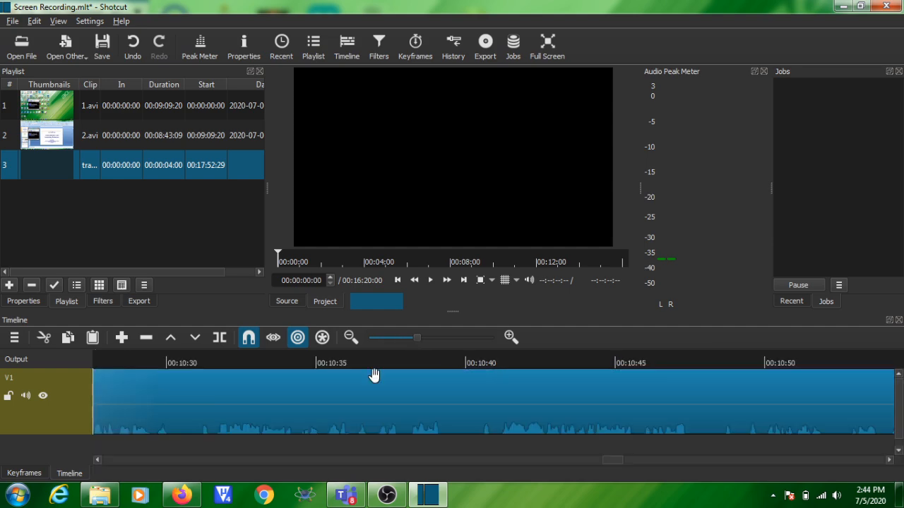
{"action": "left_click_drag", "start_coordinate": [623, 460], "coordinate": [135, 459]}
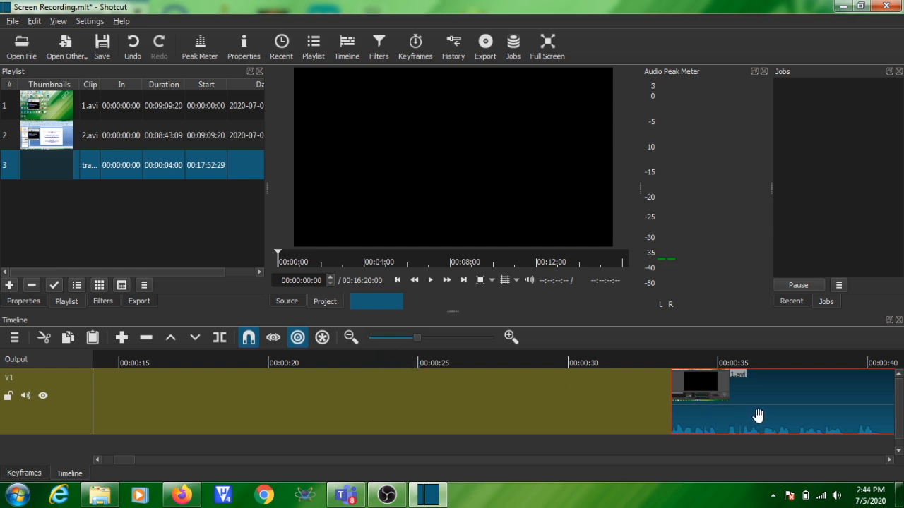
{"action": "left_click_drag", "start_coordinate": [758, 416], "coordinate": [240, 425]}
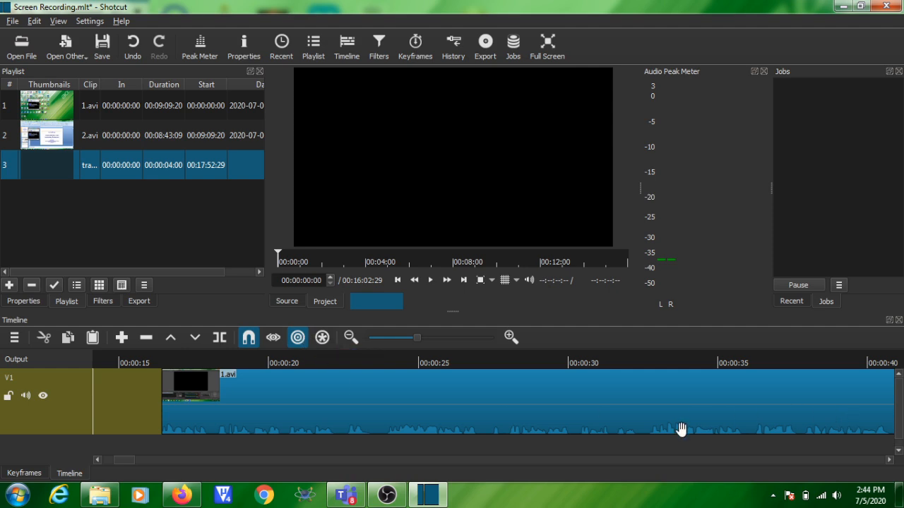
{"action": "left_click_drag", "start_coordinate": [129, 461], "coordinate": [117, 461]}
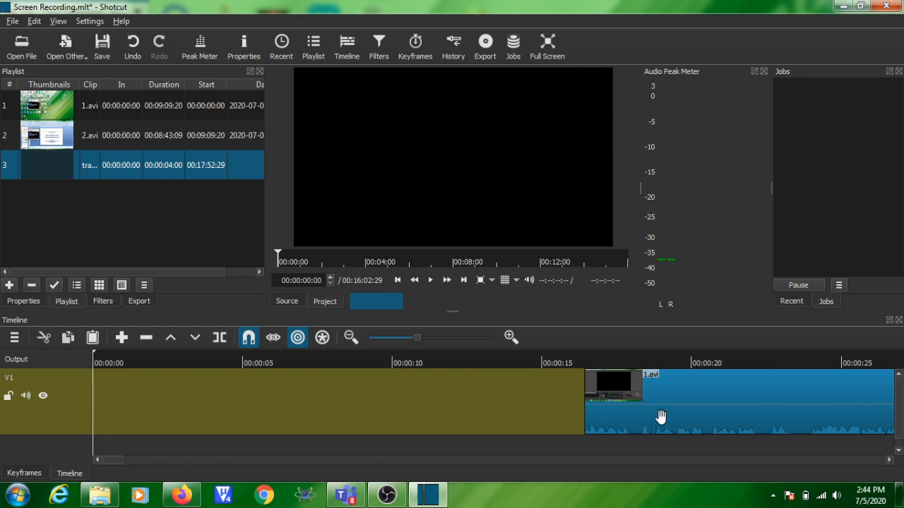
{"action": "left_click_drag", "start_coordinate": [675, 414], "coordinate": [217, 421]}
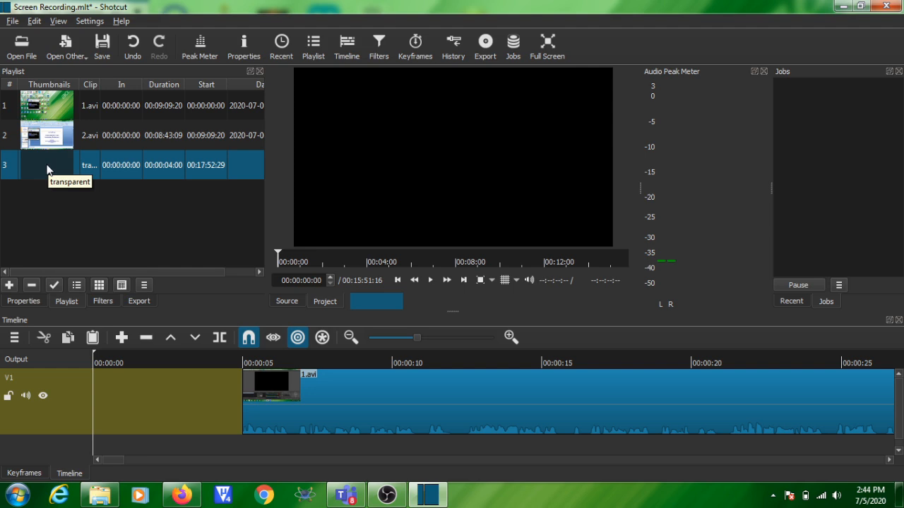
- Insert the transparent title clip at the start of track V1 and shift 1.avi back to directly follow it
{"action": "left_click_drag", "start_coordinate": [46, 166], "coordinate": [98, 390]}
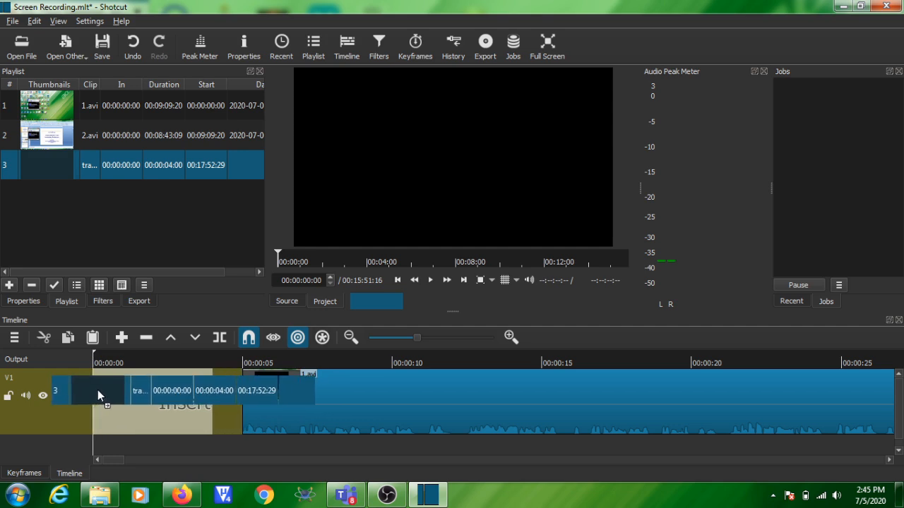
{"action": "left_click_drag", "start_coordinate": [97, 390], "coordinate": [97, 390]}
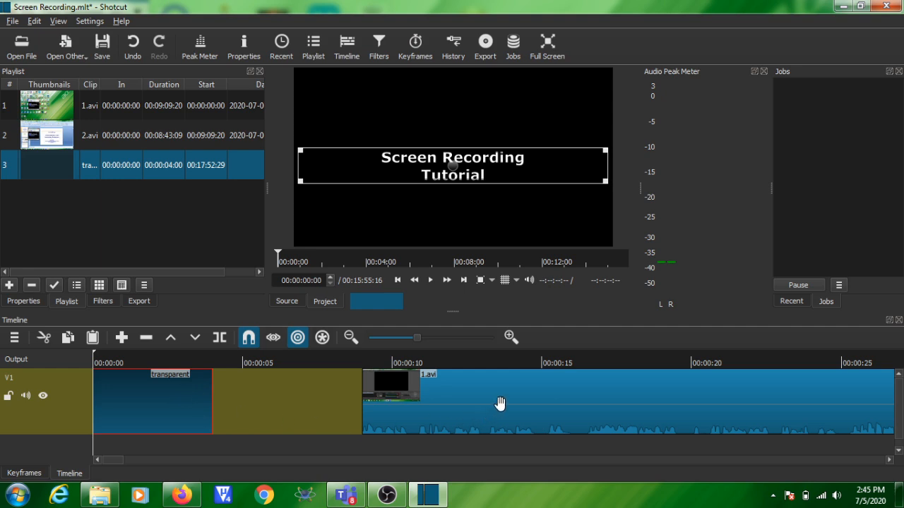
{"action": "left_click_drag", "start_coordinate": [462, 408], "coordinate": [315, 406]}
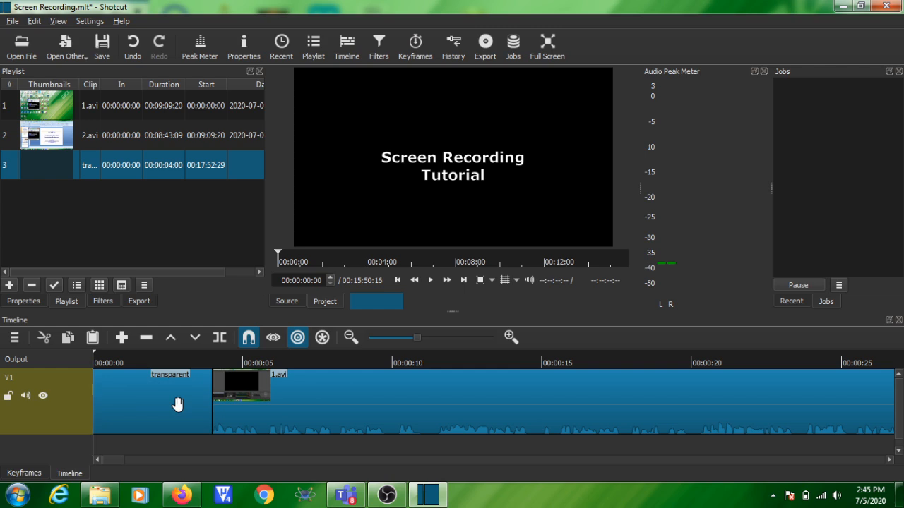
- Play the timeline from the opening title into 1.avi to check the transition
{"action": "left_click", "coordinate": [123, 352]}
{"action": "left_click_drag", "start_coordinate": [123, 351], "coordinate": [103, 354]}
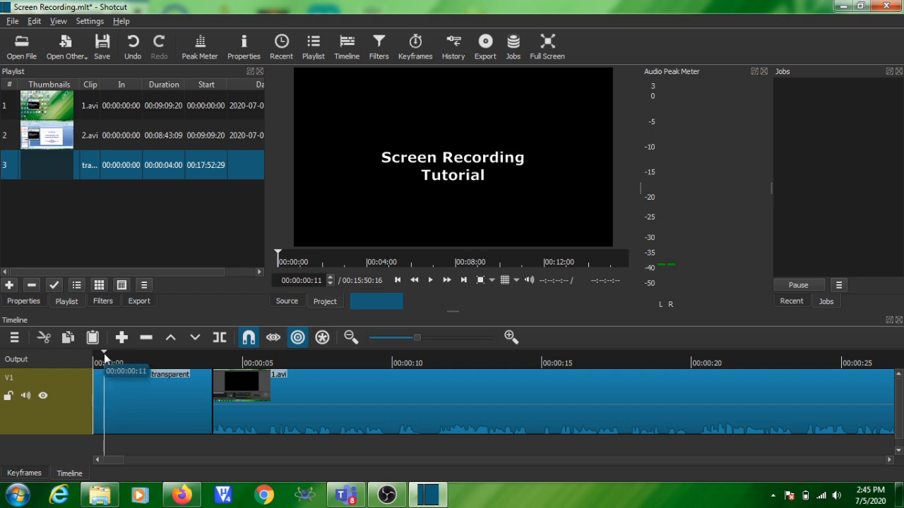
{"action": "left_click", "coordinate": [429, 283]}
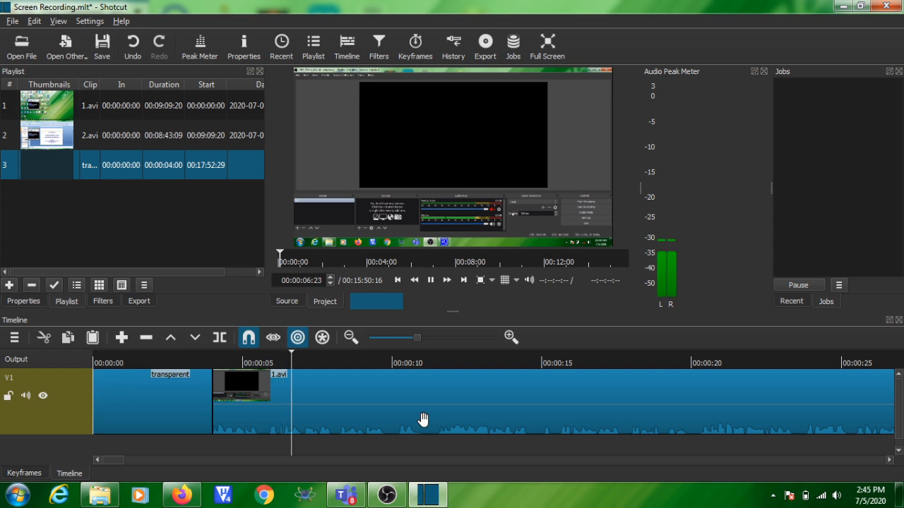
- Append another copy of the transparent title clip at the end of track V1 and set its text to "Thank You"
{"action": "left_click_drag", "start_coordinate": [414, 337], "coordinate": [380, 337]}
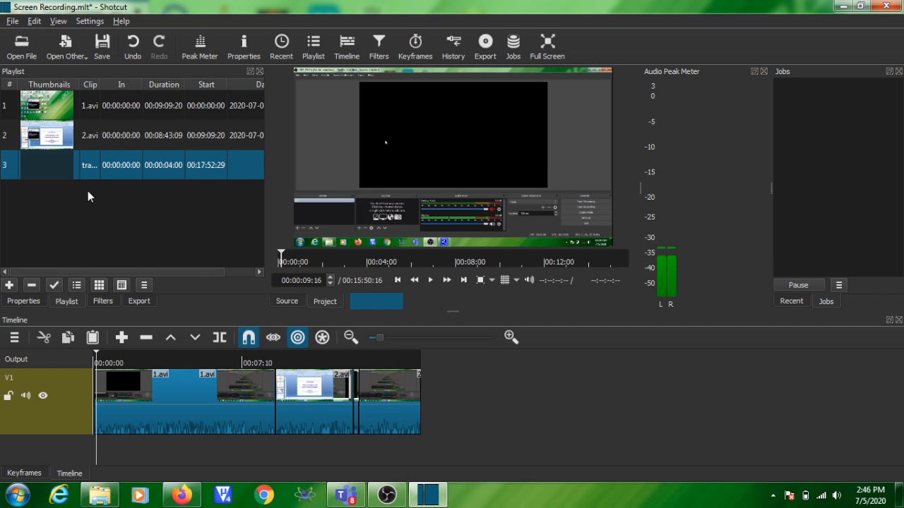
{"action": "left_click_drag", "start_coordinate": [50, 160], "coordinate": [424, 388]}
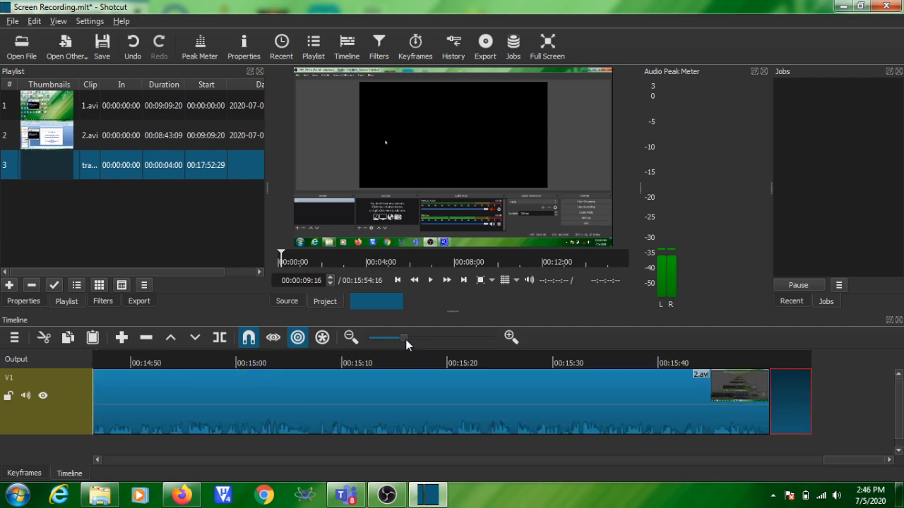
{"action": "left_click", "coordinate": [794, 404]}
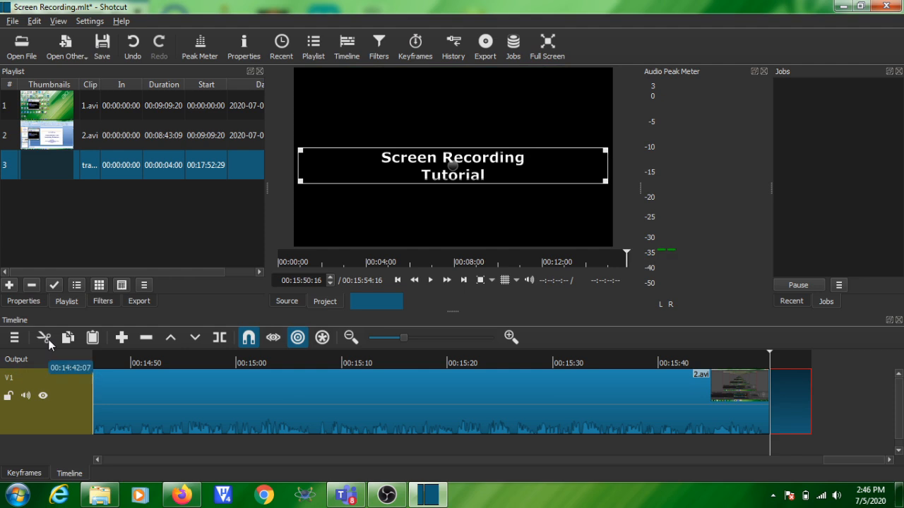
{"action": "left_click", "coordinate": [103, 302]}
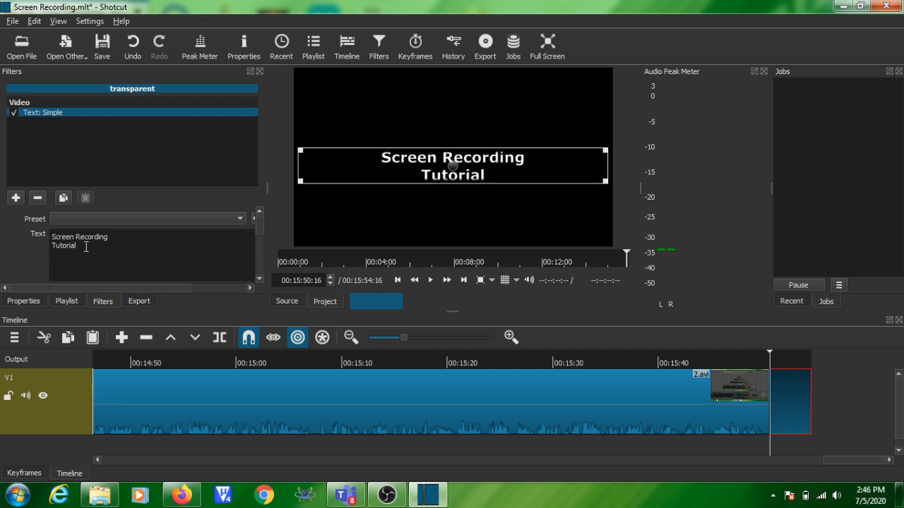
{"action": "key", "text": "ctrl+a"}
{"action": "type", "text": "Thank"}
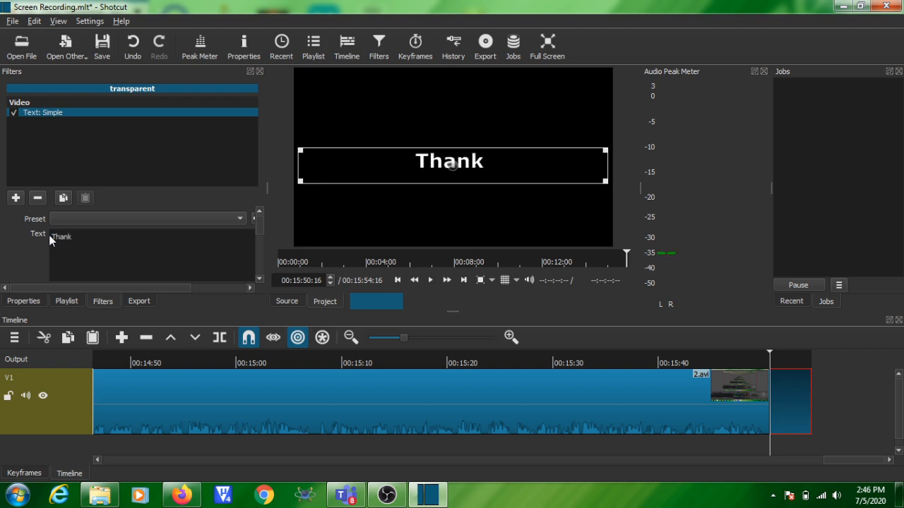
{"action": "type", "text": " You"}
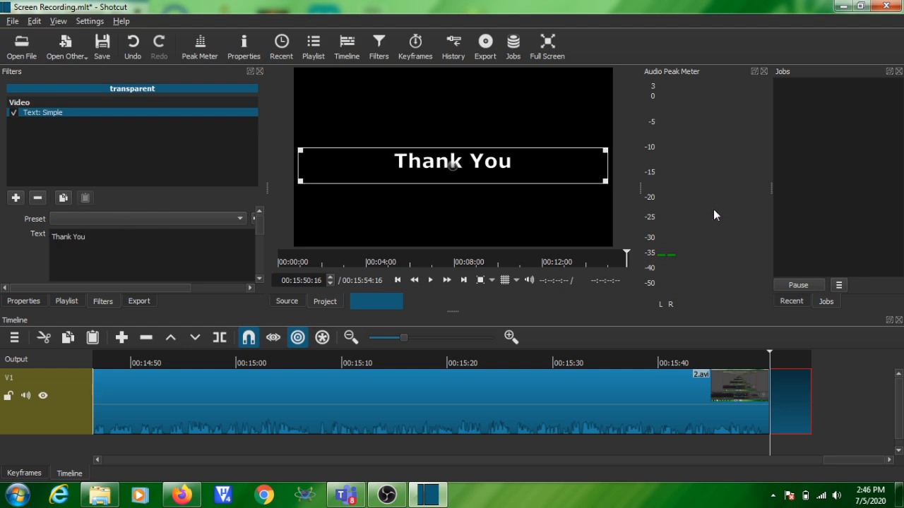
- Return to the beginning of the timeline and play the "Screen Recording Tutorial" title with the full clip sequence in view
{"action": "left_click_drag", "start_coordinate": [847, 464], "coordinate": [117, 463]}
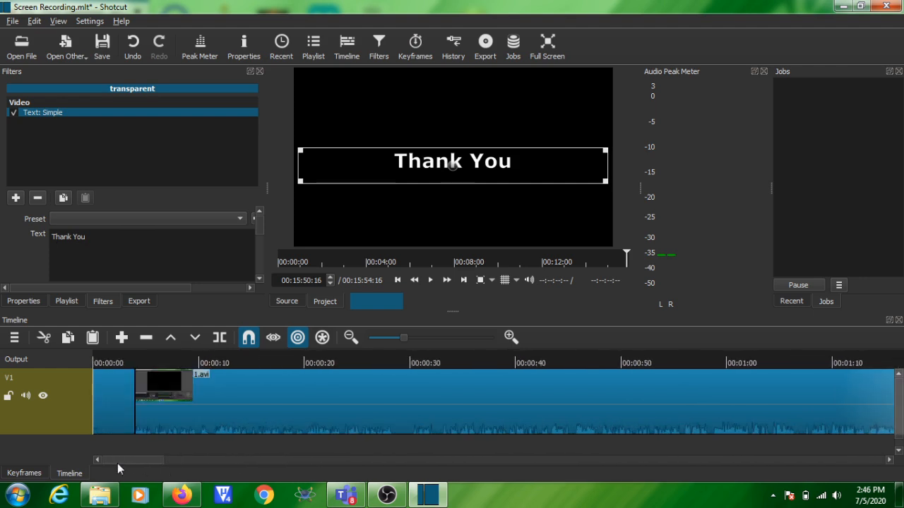
{"action": "left_click", "coordinate": [104, 359]}
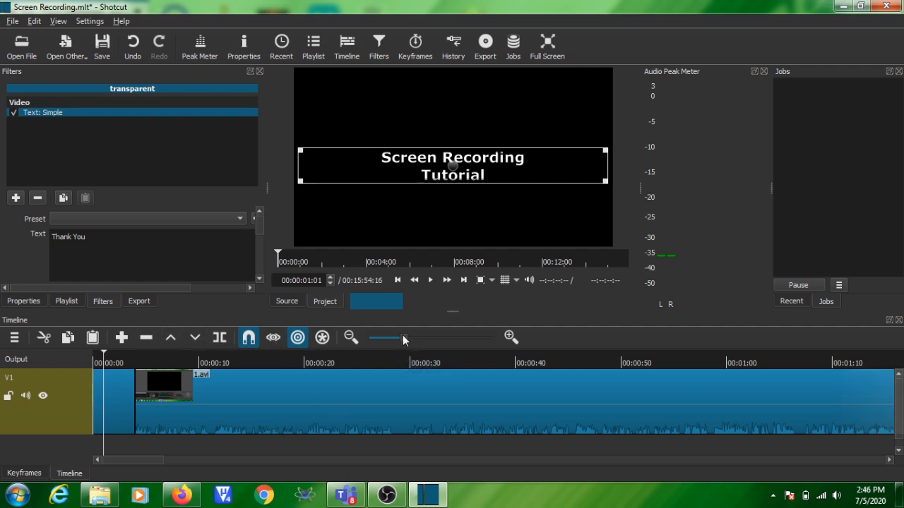
{"action": "left_click", "coordinate": [385, 336]}
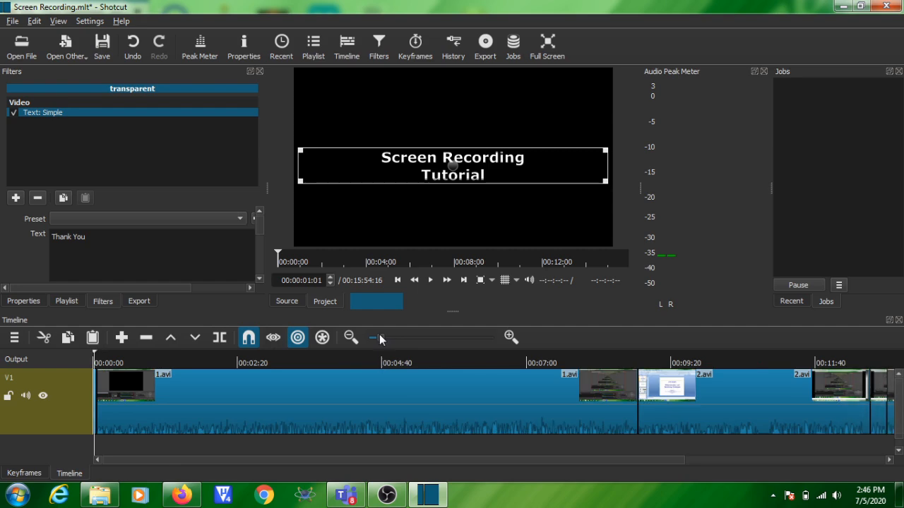
{"action": "left_click", "coordinate": [379, 336]}
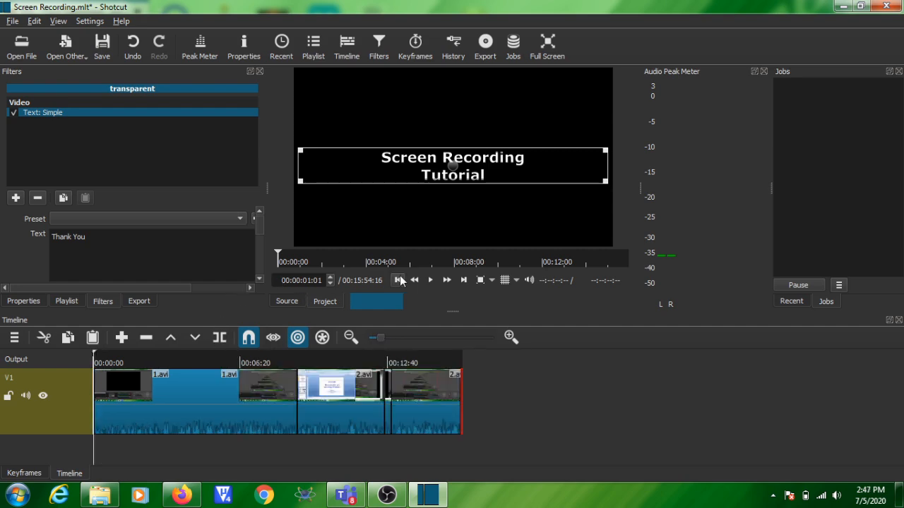
{"action": "left_click", "coordinate": [429, 281]}
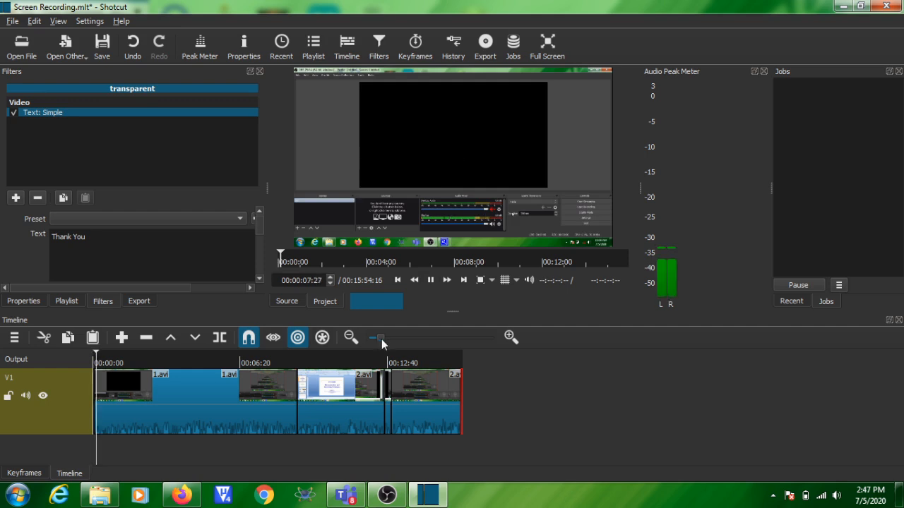
- Stop playback, check the "Thank You" clip at the end of the timeline, and return to the opening title
{"action": "left_click_drag", "start_coordinate": [381, 338], "coordinate": [415, 338]}
{"action": "key", "text": "space"}
{"action": "left_click_drag", "start_coordinate": [130, 454], "coordinate": [901, 449]}
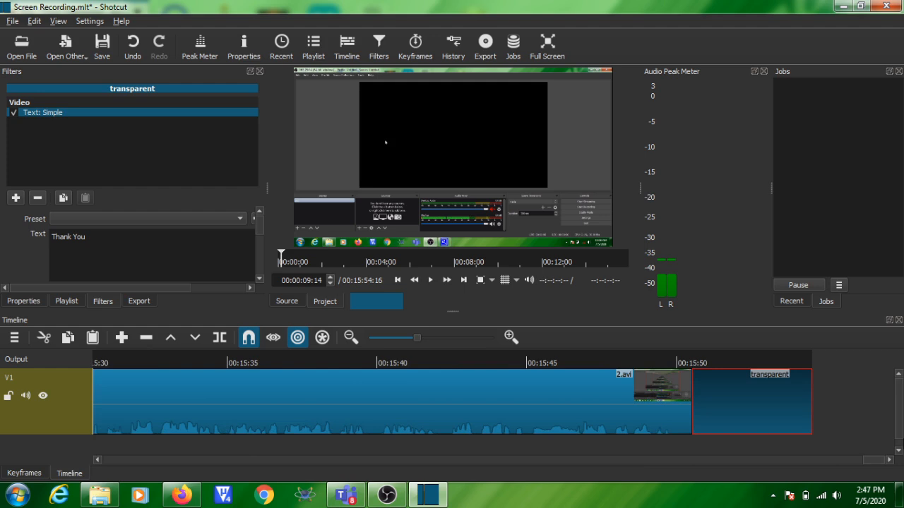
{"action": "left_click", "coordinate": [667, 353]}
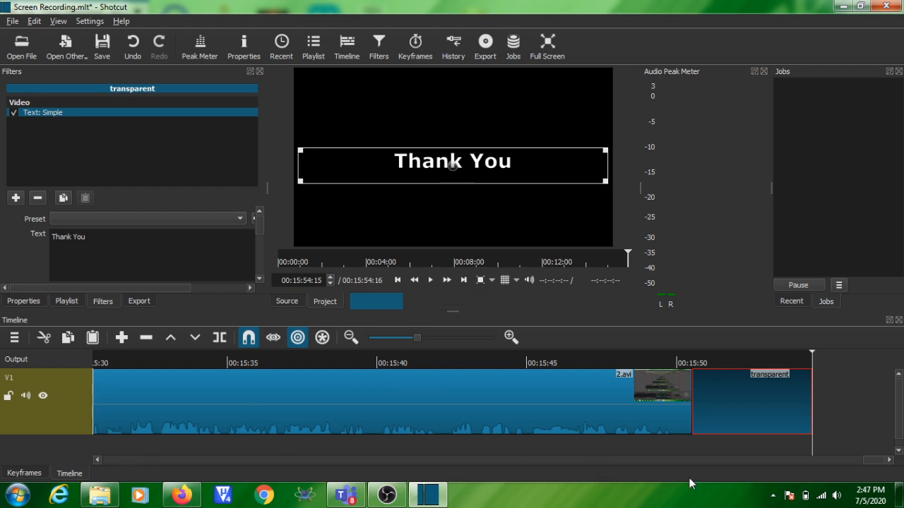
{"action": "left_click_drag", "start_coordinate": [874, 457], "coordinate": [111, 456]}
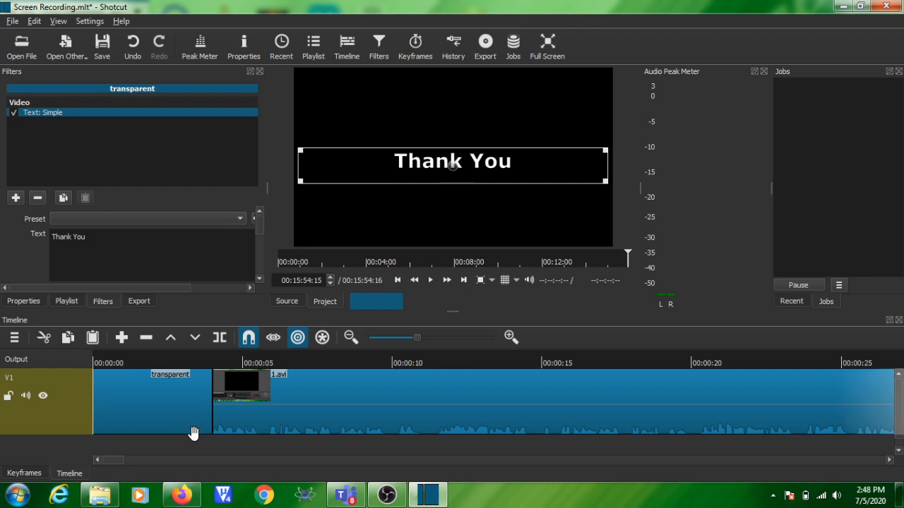
{"action": "left_click", "coordinate": [160, 365]}
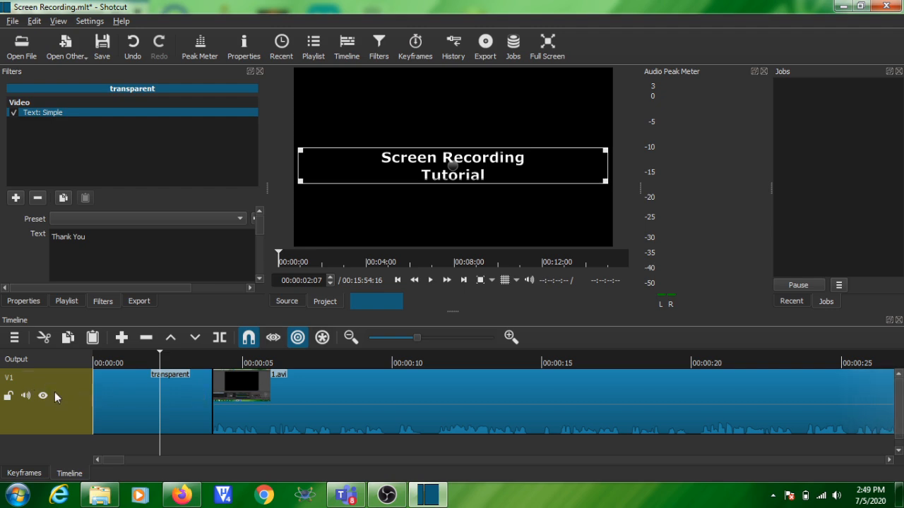
- Add an audio track below V1 and enlarge the timeline area to show it fully
{"action": "left_click", "coordinate": [15, 337]}
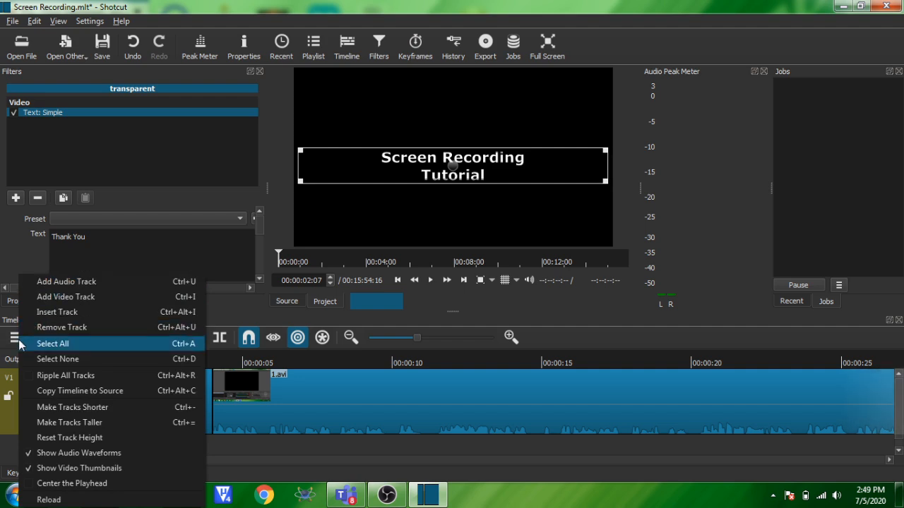
{"action": "left_click", "coordinate": [70, 285]}
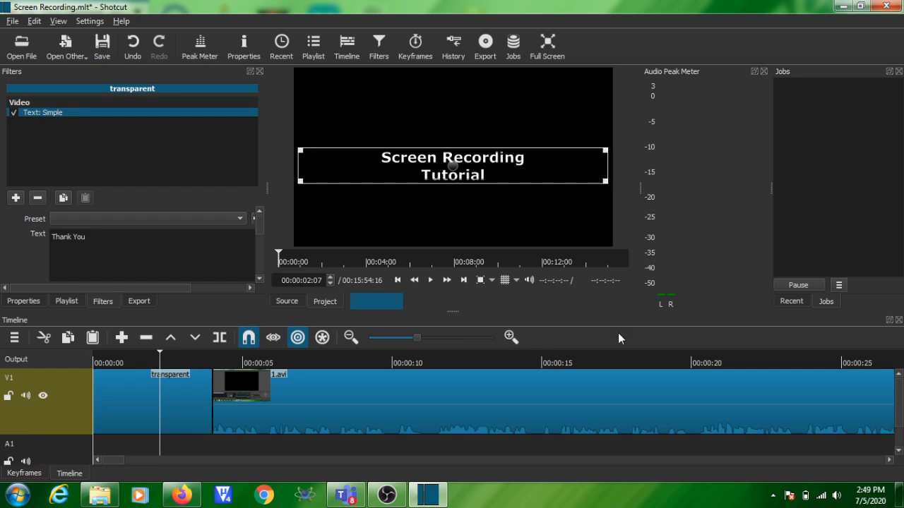
{"action": "left_click_drag", "start_coordinate": [452, 312], "coordinate": [454, 285]}
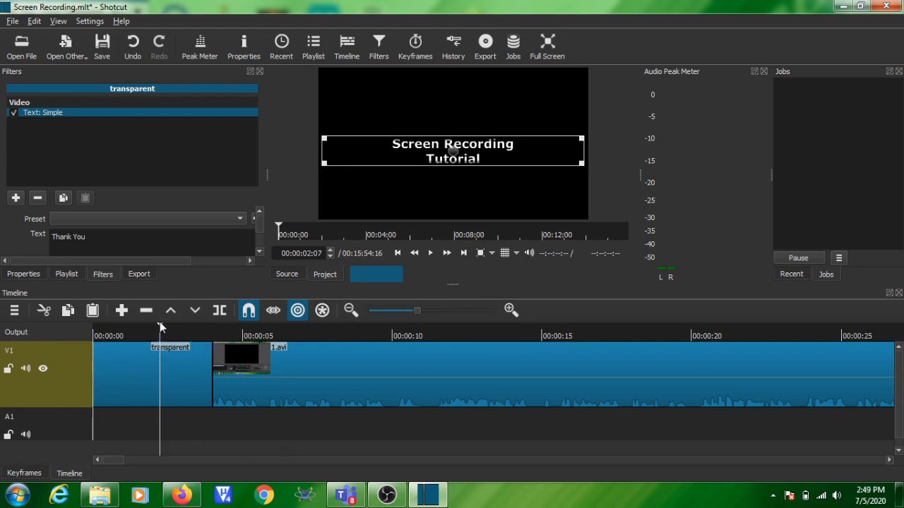
- Move the playhead to the timeline's start and import rainforest_ambience-GlorySunz-1938133500.wav from the Downloads folder into the playlist
{"action": "left_click_drag", "start_coordinate": [160, 327], "coordinate": [92, 327]}
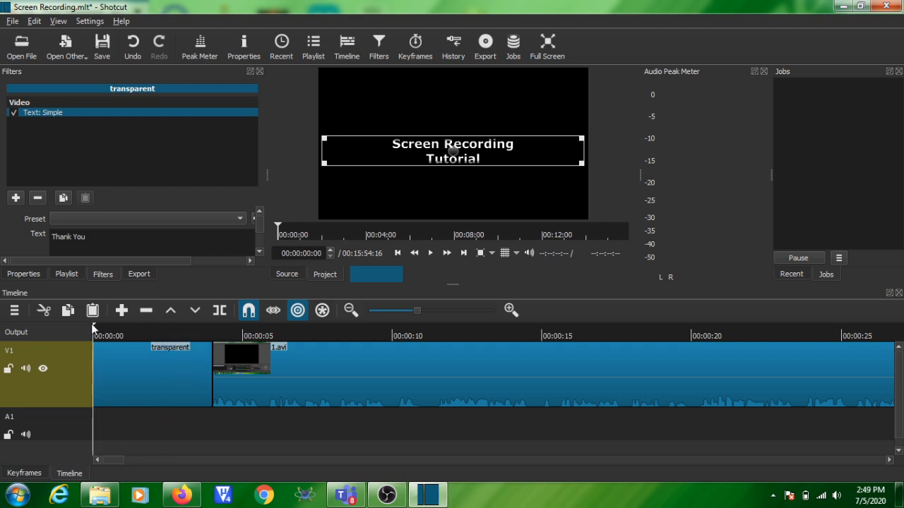
{"action": "left_click", "coordinate": [67, 274]}
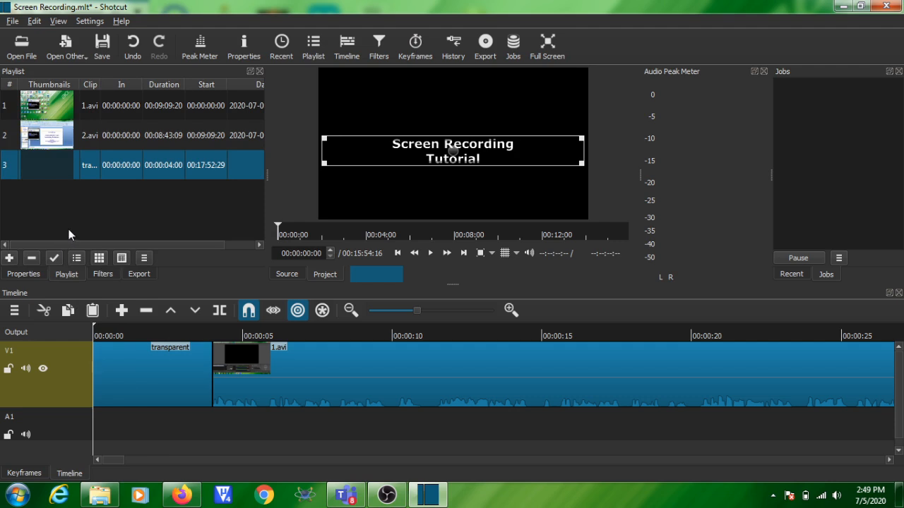
{"action": "left_click", "coordinate": [178, 210]}
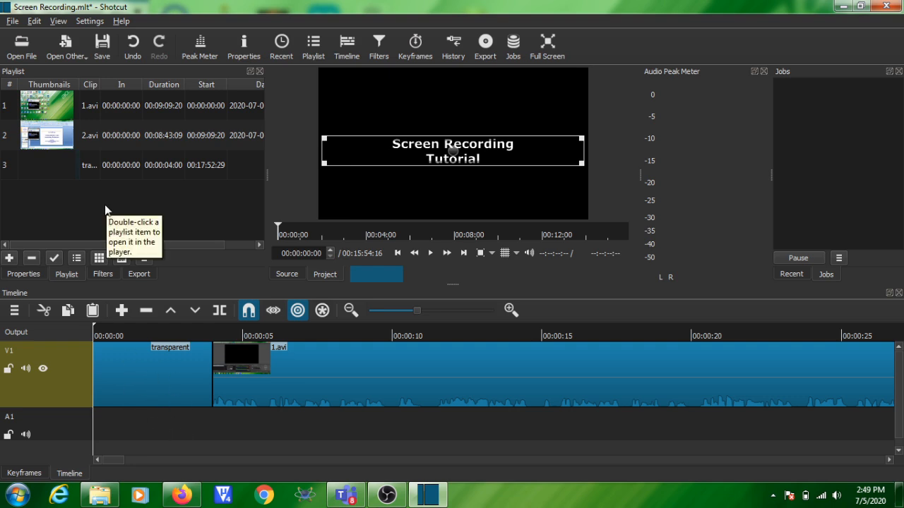
{"action": "left_click", "coordinate": [101, 495]}
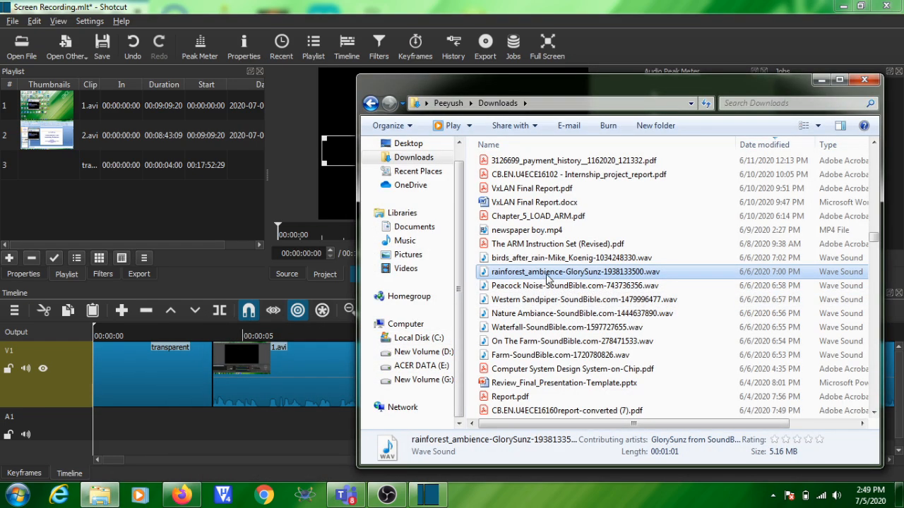
{"action": "left_click_drag", "start_coordinate": [561, 279], "coordinate": [149, 209]}
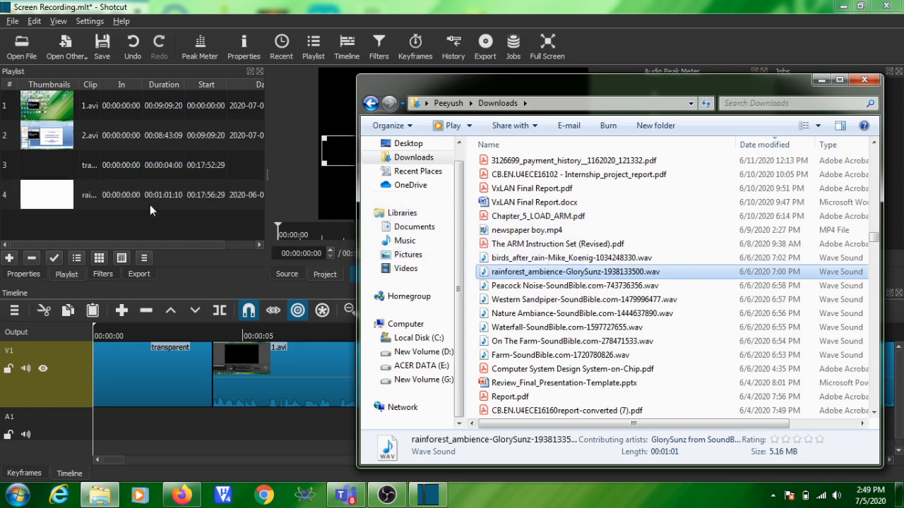
{"action": "left_click", "coordinate": [820, 80]}
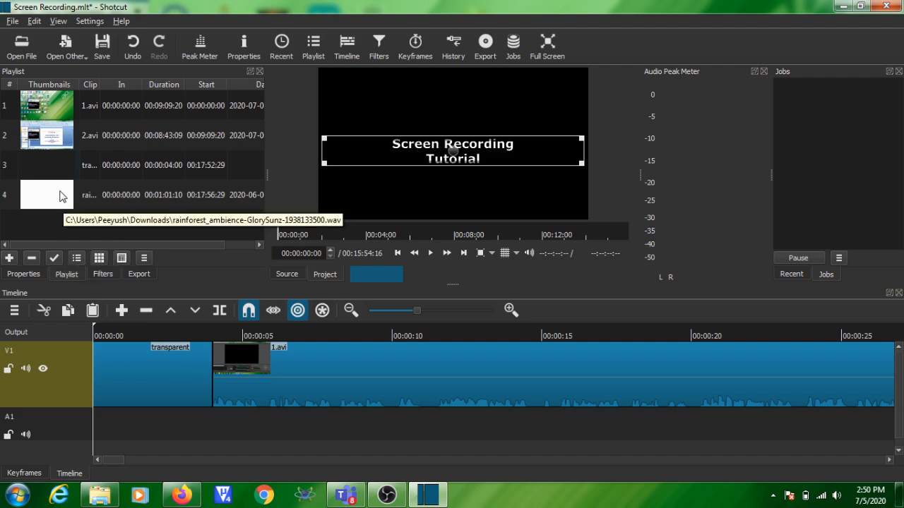
- Place the rainforest_ambience-GlorySunz-1938133500.wav clip from the playlist at the start of track A1
{"action": "left_click", "coordinate": [32, 196]}
{"action": "left_click_drag", "start_coordinate": [31, 196], "coordinate": [240, 422]}
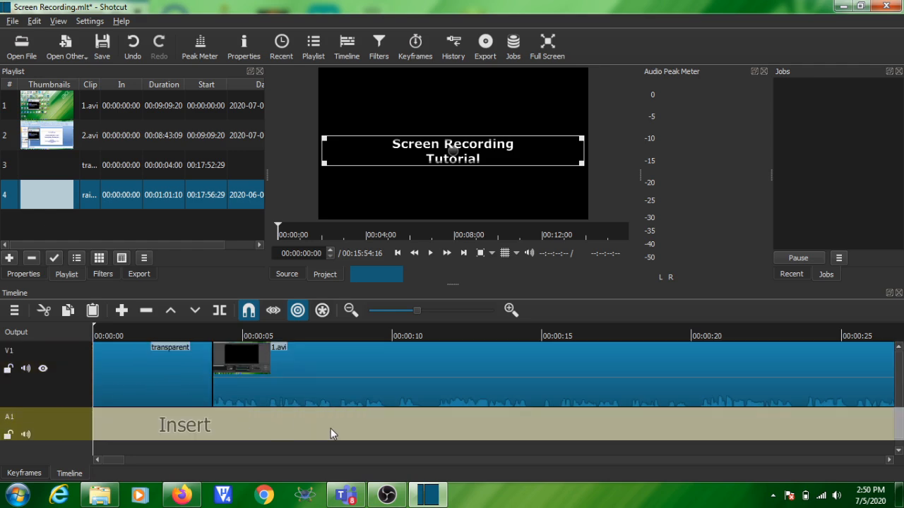
{"action": "left_click_drag", "start_coordinate": [332, 434], "coordinate": [330, 425]}
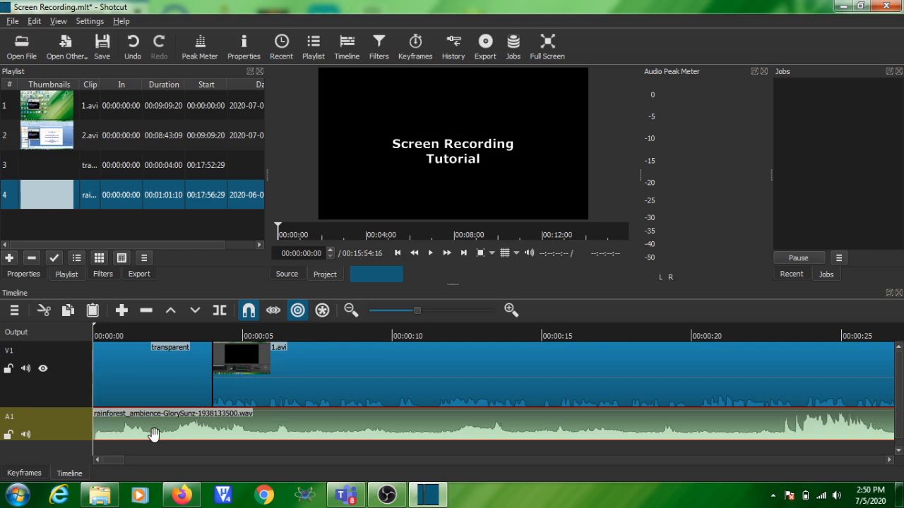
- Split the rainforest audio on A1 at 00:00:04:00, where the opening title ends, and remove the part after the split
{"action": "mouse_move", "coordinate": [116, 461]}
{"action": "left_mouse_down"}
{"action": "mouse_move", "coordinate": [171, 467]}
{"action": "mouse_move", "coordinate": [107, 472]}
{"action": "left_mouse_up"}
{"action": "left_click", "coordinate": [205, 331]}
{"action": "left_click_drag", "start_coordinate": [206, 327], "coordinate": [213, 327]}
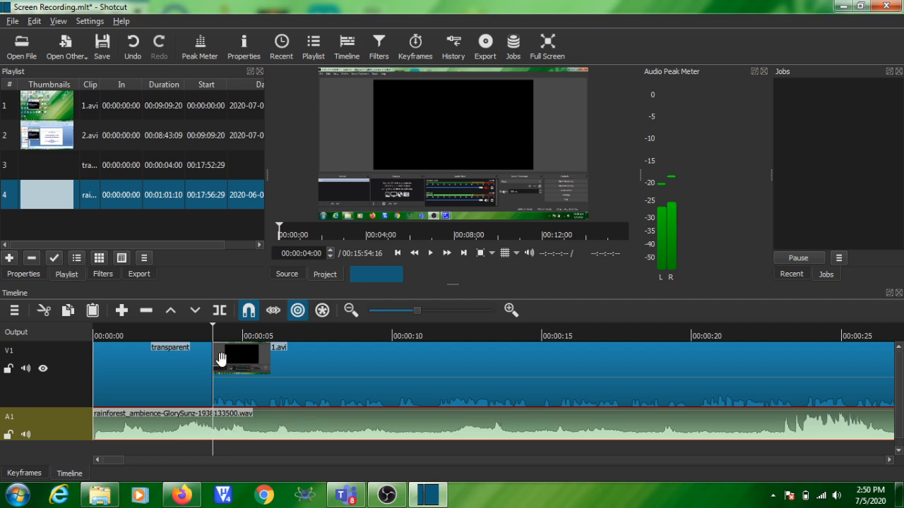
{"action": "mouse_move", "coordinate": [209, 329]}
{"action": "left_mouse_down"}
{"action": "mouse_move", "coordinate": [198, 329]}
{"action": "mouse_move", "coordinate": [212, 328]}
{"action": "left_mouse_up"}
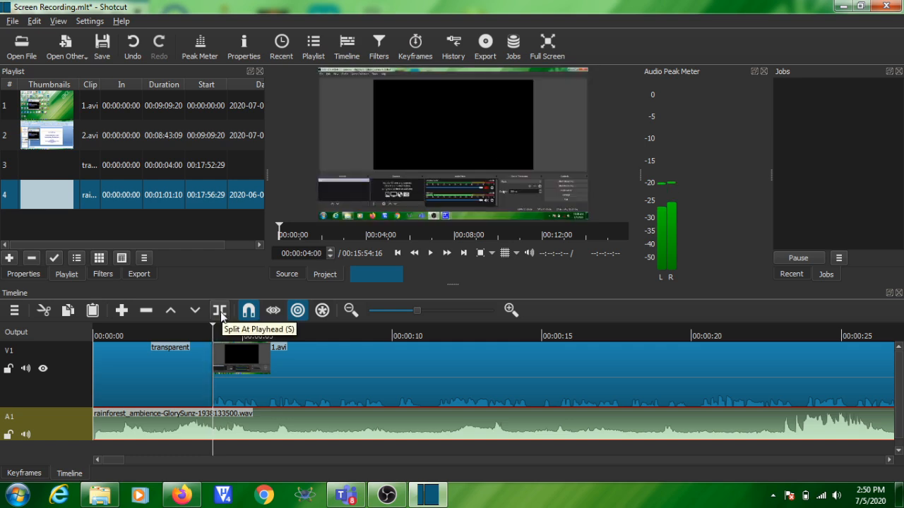
{"action": "left_click", "coordinate": [223, 317]}
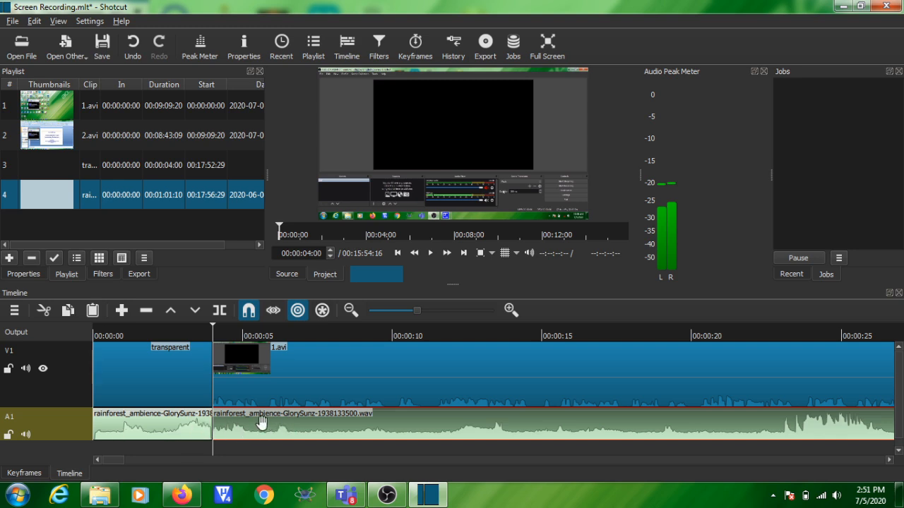
{"action": "right_click", "coordinate": [261, 422]}
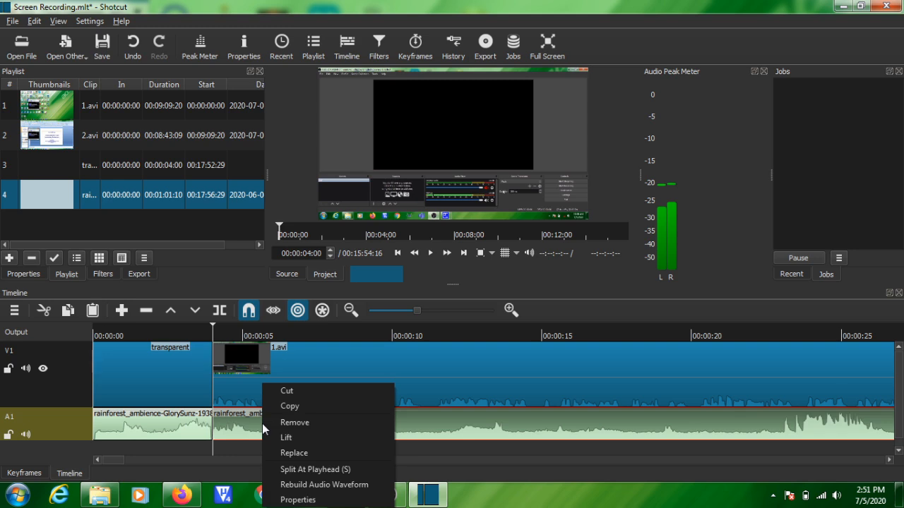
{"action": "left_click", "coordinate": [279, 424]}
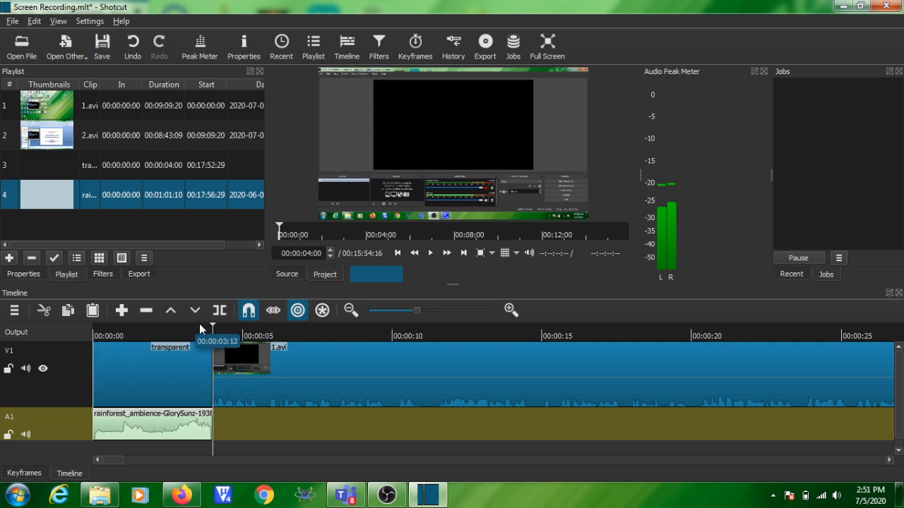
- Return the playhead to the timeline's start and play the opening title with its trimmed background audio
{"action": "left_click_drag", "start_coordinate": [213, 324], "coordinate": [80, 321]}
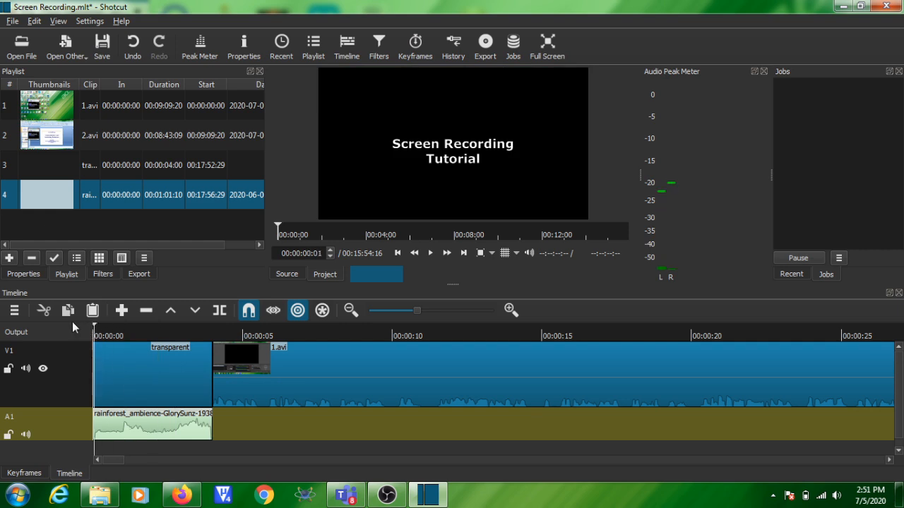
{"action": "left_click_drag", "start_coordinate": [93, 324], "coordinate": [85, 325]}
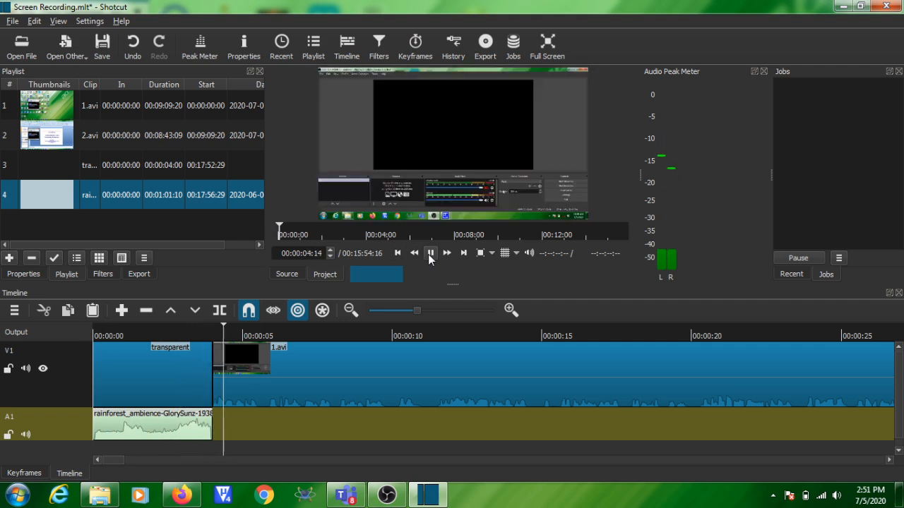
{"action": "left_click", "coordinate": [430, 253]}
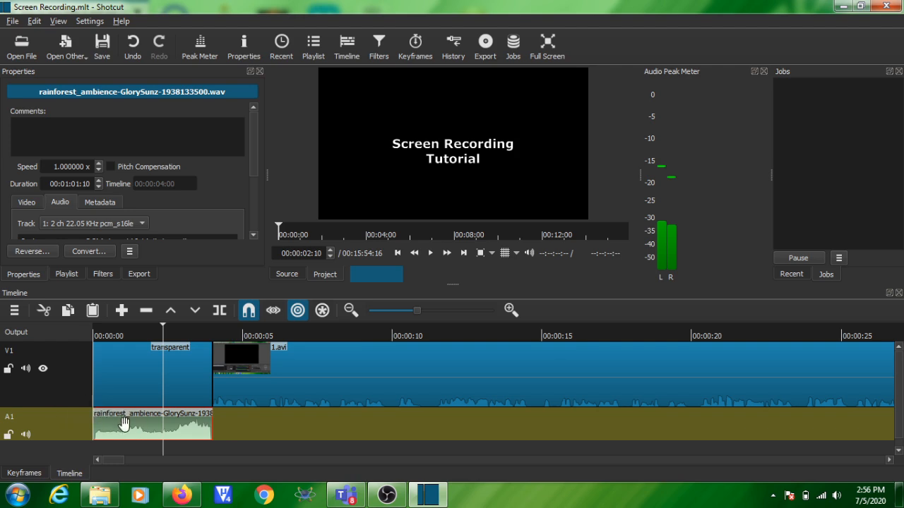
- Search the filters for "fade" and add a Fade In Audio filter to the rainforest clip on A1
{"action": "left_click", "coordinate": [104, 274]}
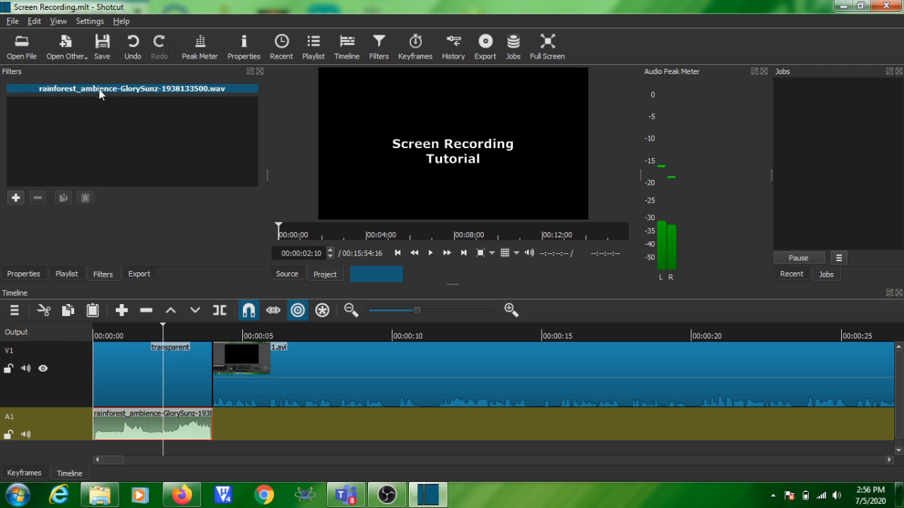
{"action": "left_click", "coordinate": [17, 199]}
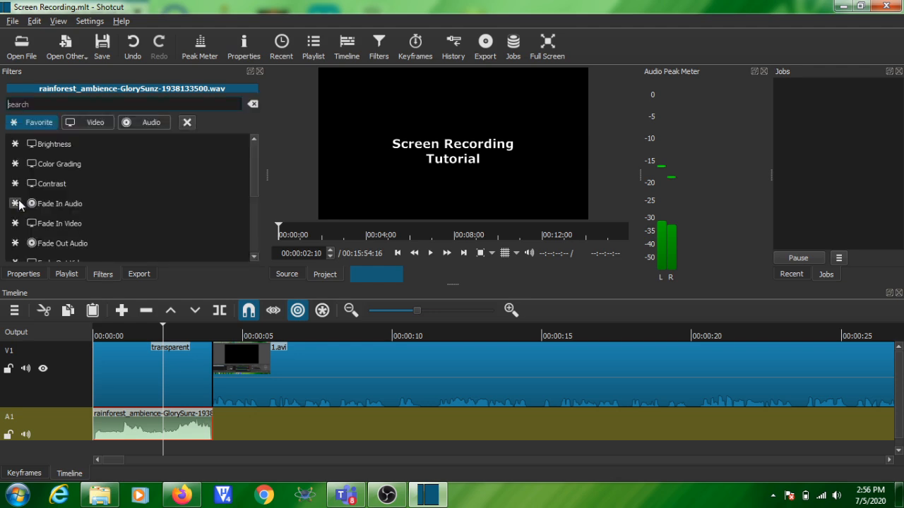
{"action": "type", "text": "f"}
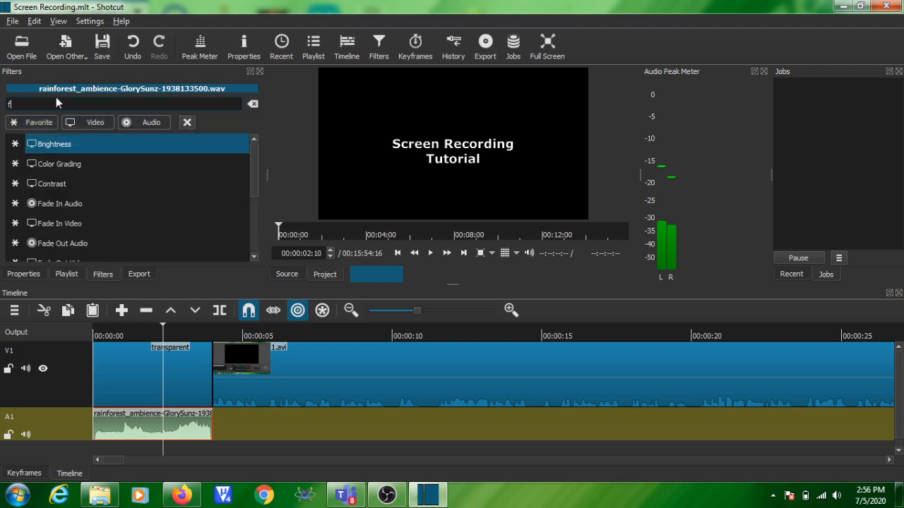
{"action": "type", "text": "ade"}
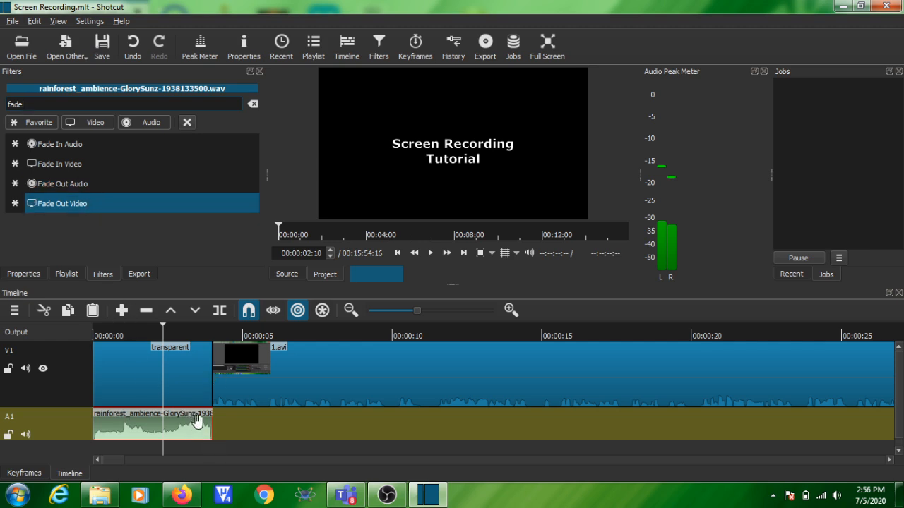
{"action": "left_click", "coordinate": [80, 152]}
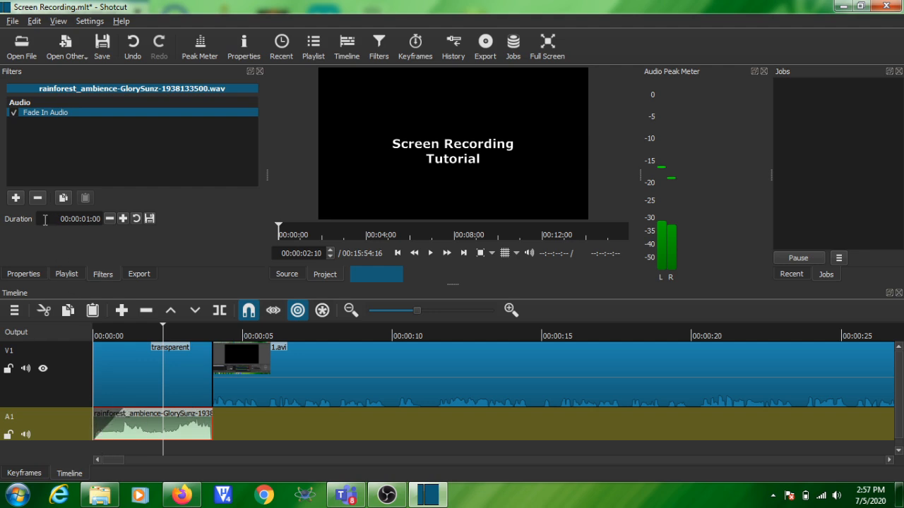
- Add a Fade Out Audio filter to the rainforest clip on A1, searching the filters for "fade"
{"action": "left_click", "coordinate": [15, 198]}
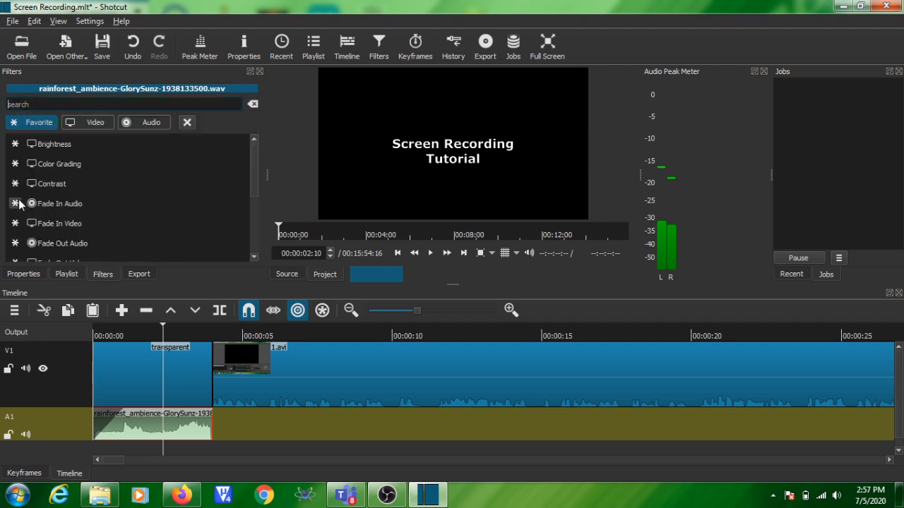
{"action": "type", "text": "f"}
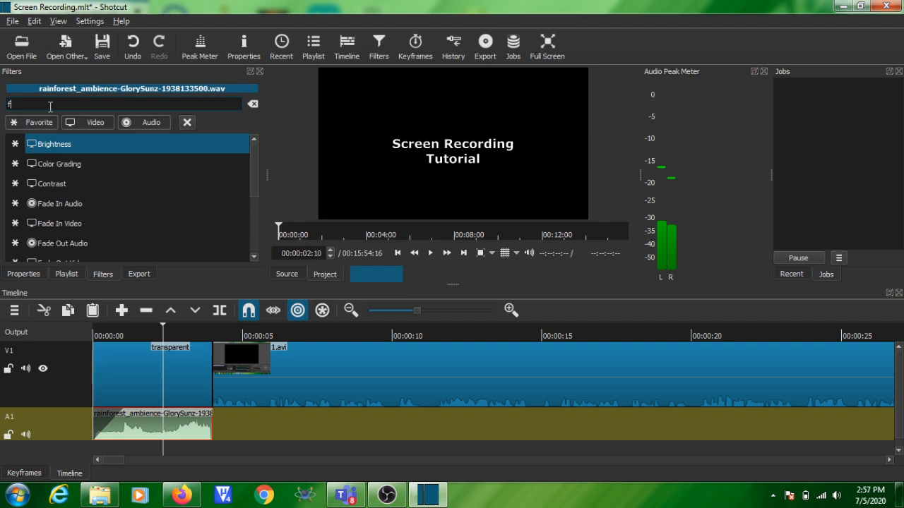
{"action": "type", "text": "ade"}
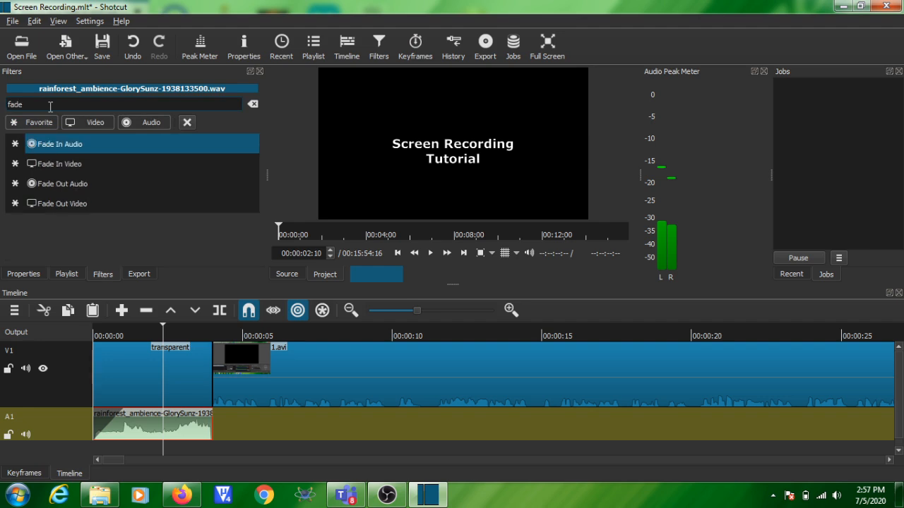
{"action": "left_click", "coordinate": [66, 183]}
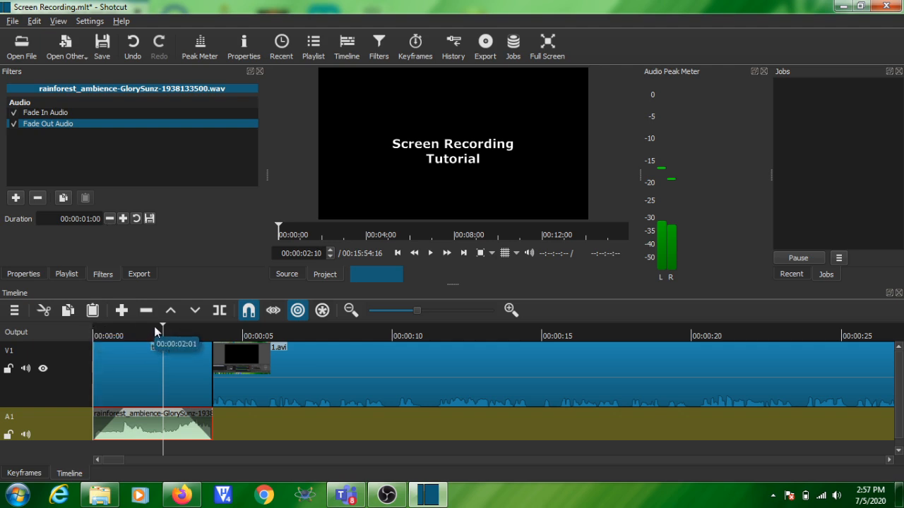
- Play the timeline from 00:00:00:00 into the start of 1.avi to check the rainforest audio fades
{"action": "left_click_drag", "start_coordinate": [163, 327], "coordinate": [94, 323]}
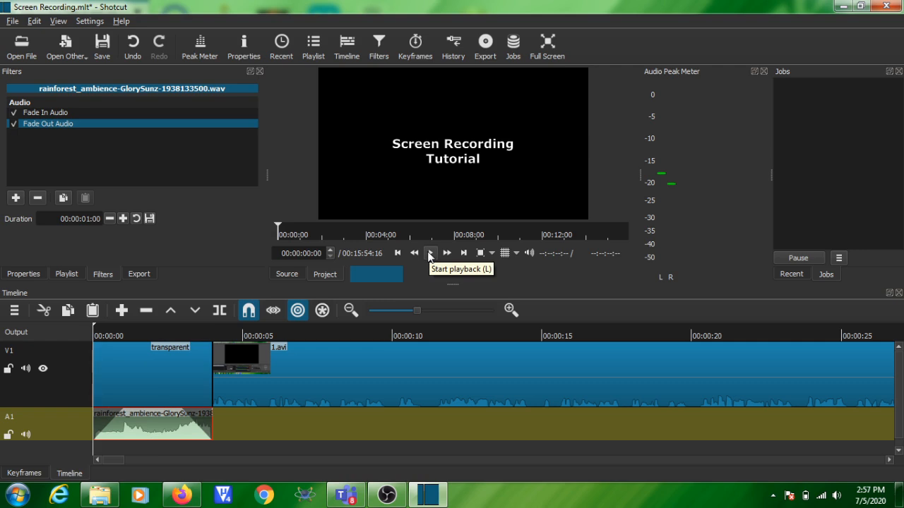
{"action": "left_click", "coordinate": [429, 253]}
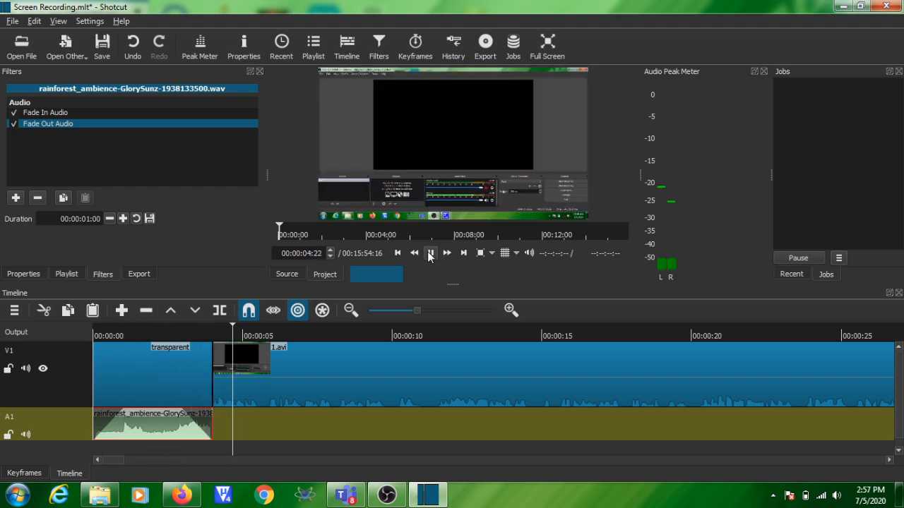
{"action": "left_click", "coordinate": [429, 252]}
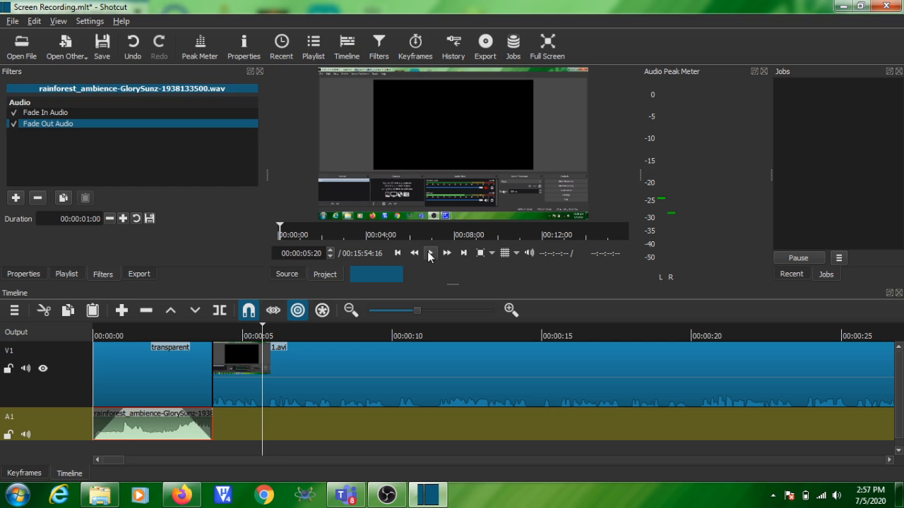
- Search the filters for "fade" and add a Fade In Audio filter to the 1.avi clip on V1
{"action": "left_click", "coordinate": [244, 397]}
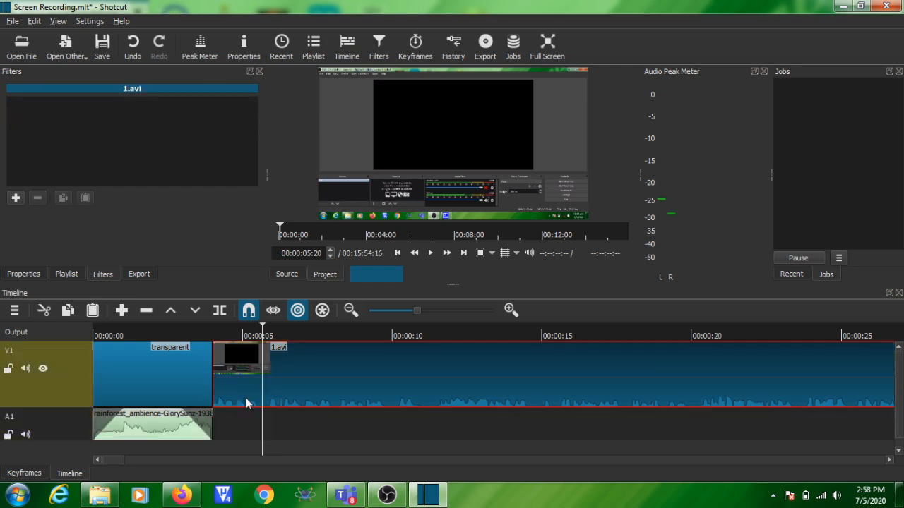
{"action": "left_click", "coordinate": [15, 198]}
{"action": "scroll", "coordinate": [15, 204], "scroll_direction": "down", "scroll_amount": 2}
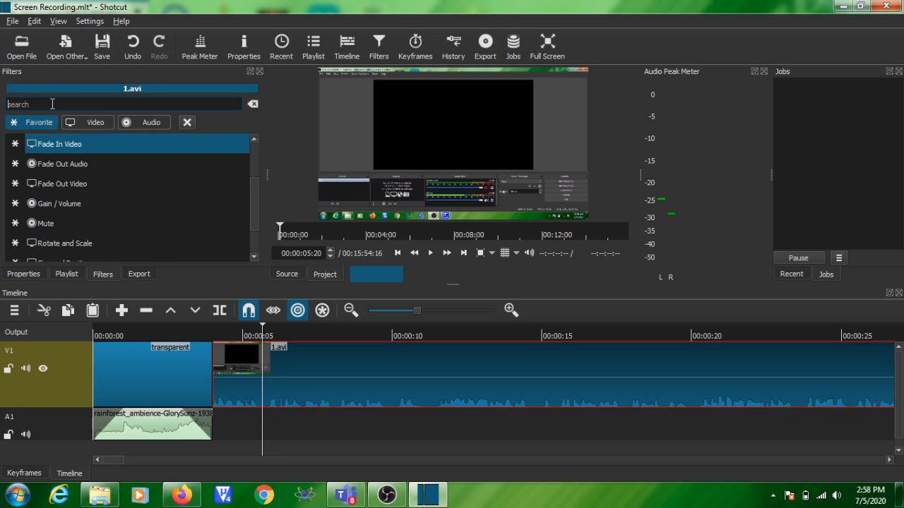
{"action": "type", "text": "f"}
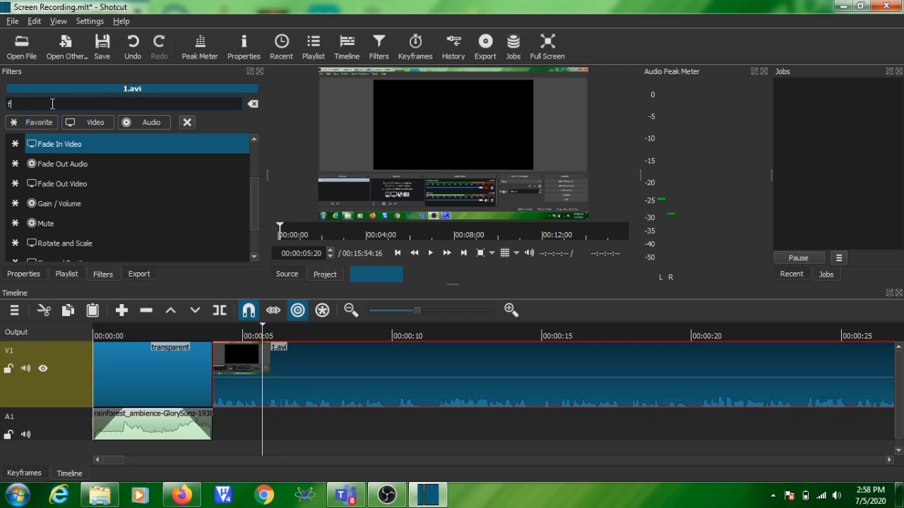
{"action": "type", "text": "ade"}
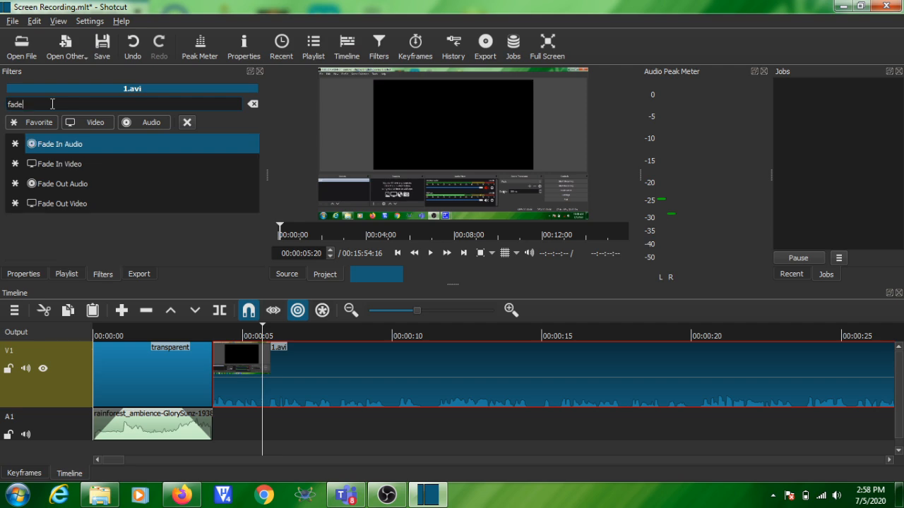
{"action": "left_click", "coordinate": [66, 146]}
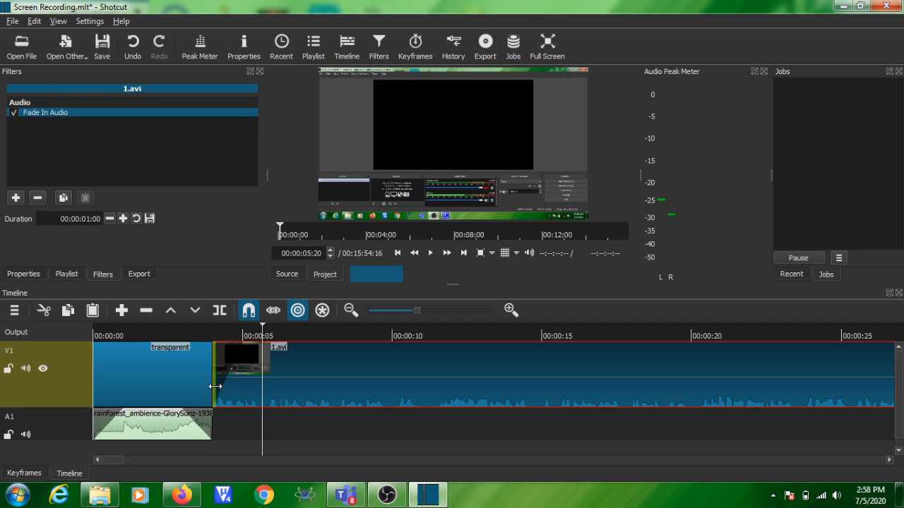
- Increase the Fade In Audio duration of 1.avi to 00:00:02:00
{"action": "left_click_drag", "start_coordinate": [91, 221], "coordinate": [89, 220]}
{"action": "left_click", "coordinate": [90, 221]}
{"action": "left_click", "coordinate": [121, 218]}
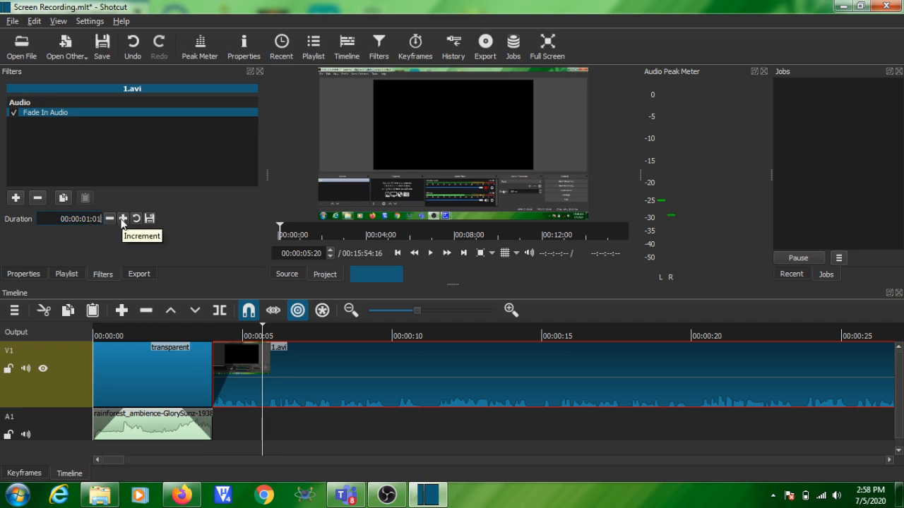
{"action": "left_click", "coordinate": [122, 219]}
{"action": "left_click", "coordinate": [122, 219]}
{"action": "left_click", "coordinate": [123, 219]}
{"action": "left_click", "coordinate": [122, 219]}
{"action": "left_click", "coordinate": [122, 218]}
{"action": "left_click", "coordinate": [122, 219]}
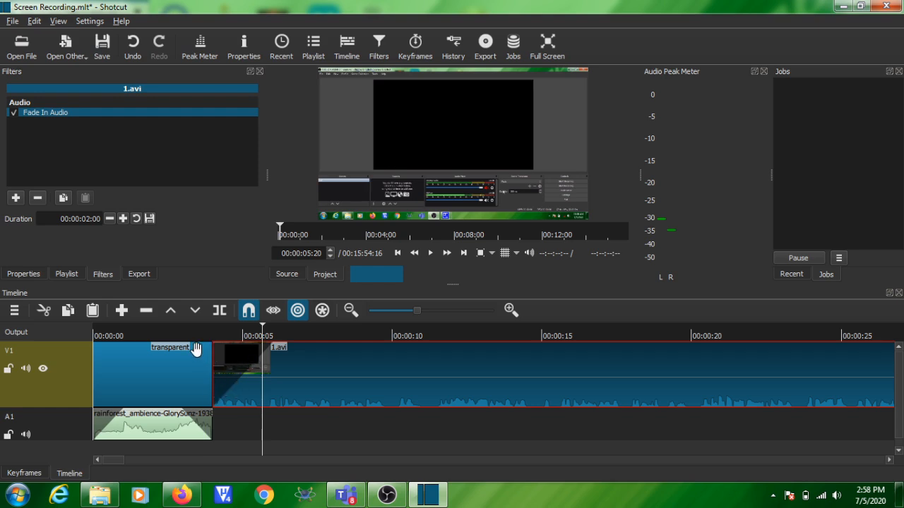
- Play from about 00:00:02:20 across the cut between the title and 1.avi, then stop playback
{"action": "left_click", "coordinate": [173, 329]}
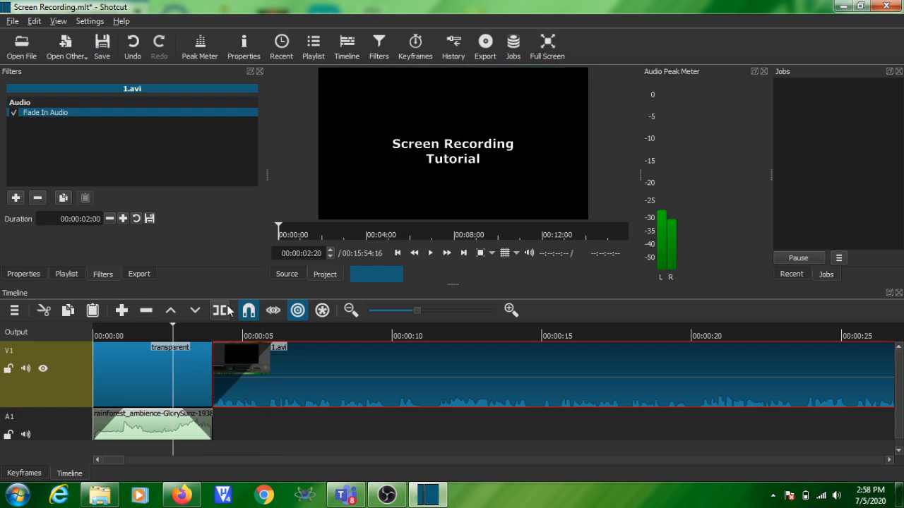
{"action": "left_click", "coordinate": [430, 253]}
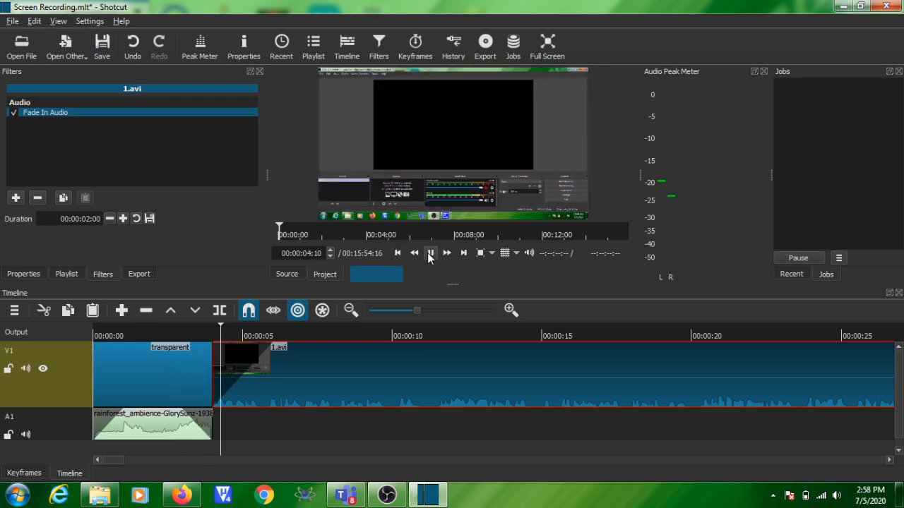
{"action": "left_click", "coordinate": [430, 253]}
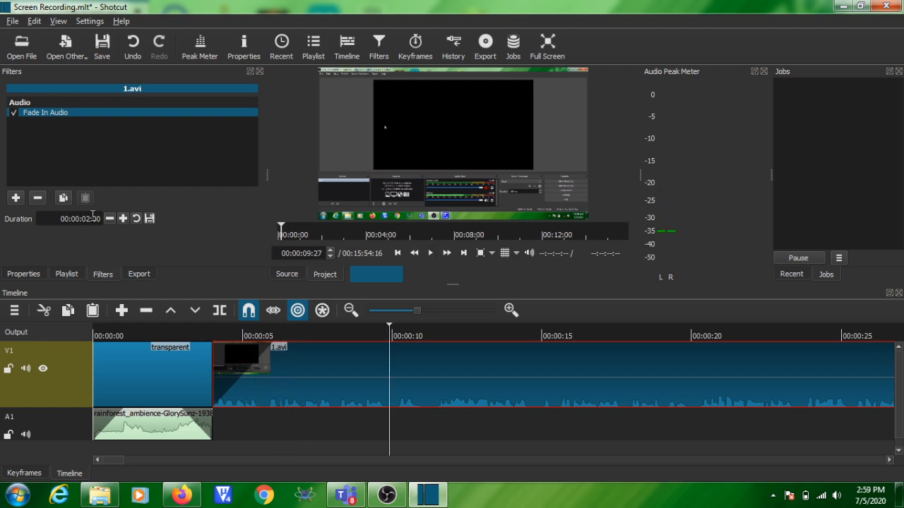
- Set the Fade In Audio duration of 1.avi to 00:00:01:00
{"action": "left_click", "coordinate": [87, 218]}
{"action": "type", "text": "3"}
{"action": "left_click", "coordinate": [264, 380]}
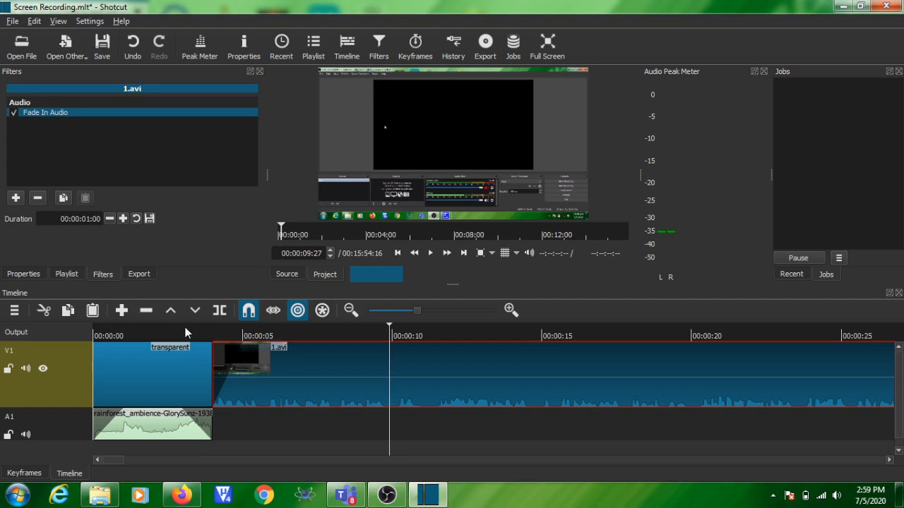
- Play from near the end of the opening title into 1.avi to check the one-second audio fade-in, then stop
{"action": "left_click", "coordinate": [185, 328]}
{"action": "left_click", "coordinate": [430, 253]}
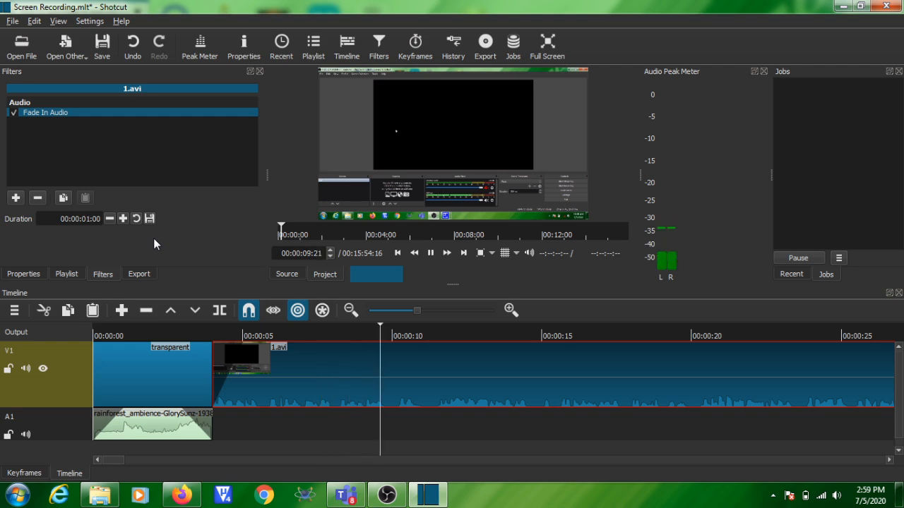
{"action": "left_click", "coordinate": [433, 252]}
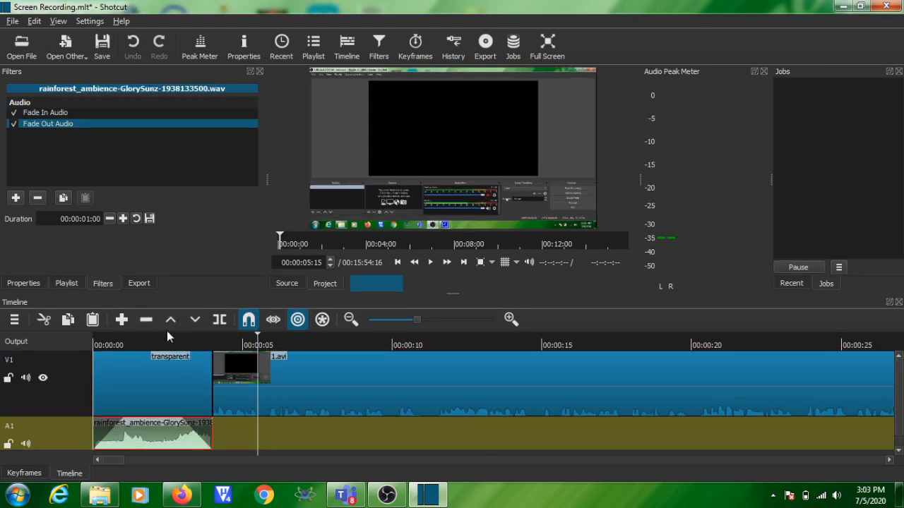
- Play from about 00:00:01:23 in the opening title across the cut into 1.avi to listen to the background audio level
{"action": "left_click", "coordinate": [145, 343]}
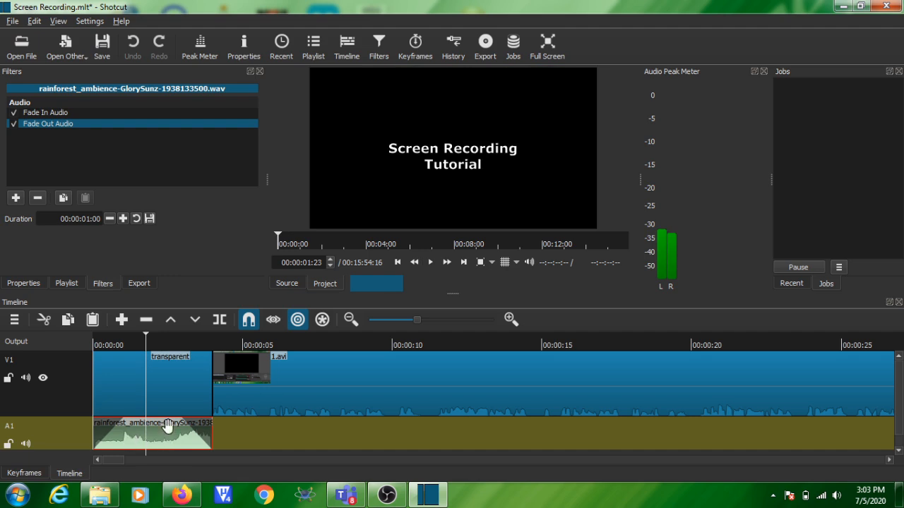
{"action": "left_click", "coordinate": [433, 264]}
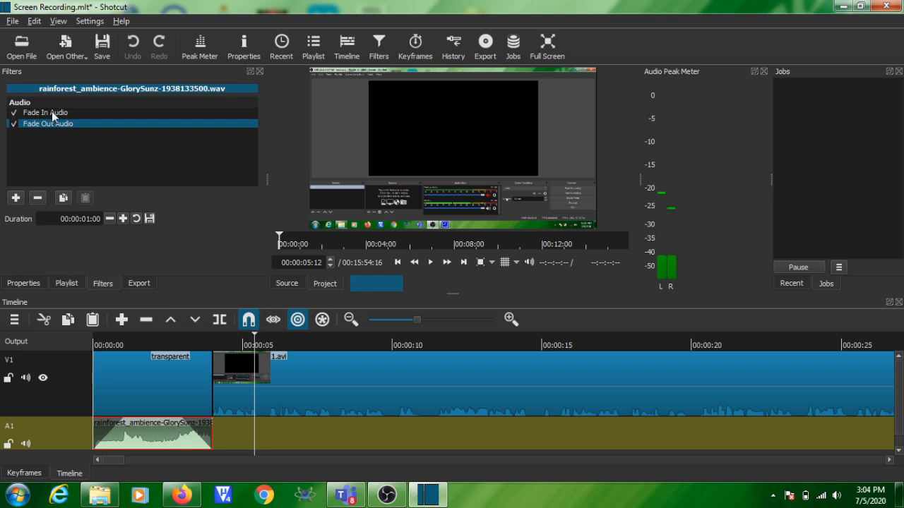
- Add a Gain / Volume filter to the rainforest ambience clip and lower its level to -26.0 dB
{"action": "left_click", "coordinate": [15, 198]}
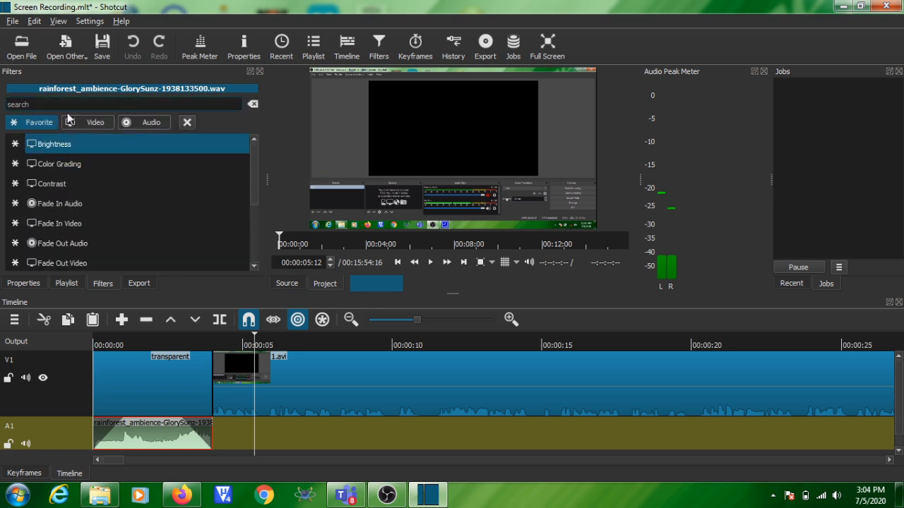
{"action": "type", "text": "g"}
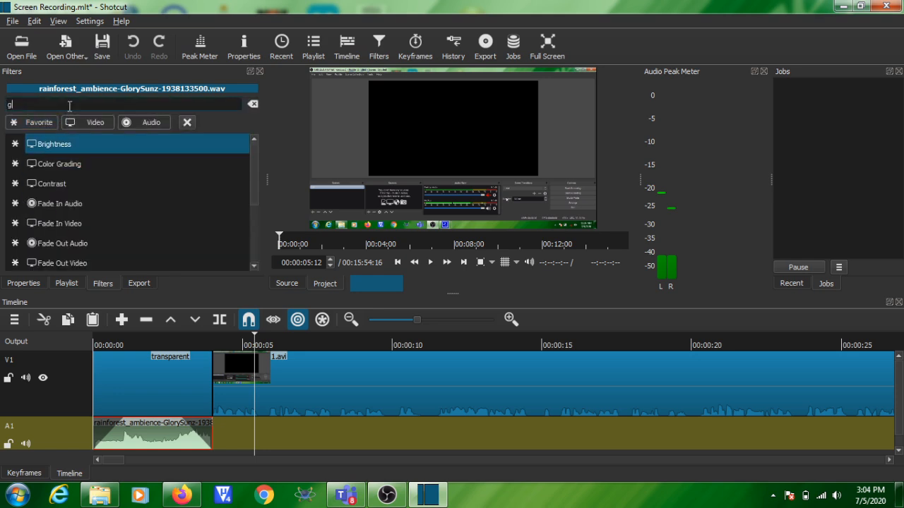
{"action": "type", "text": "ain"}
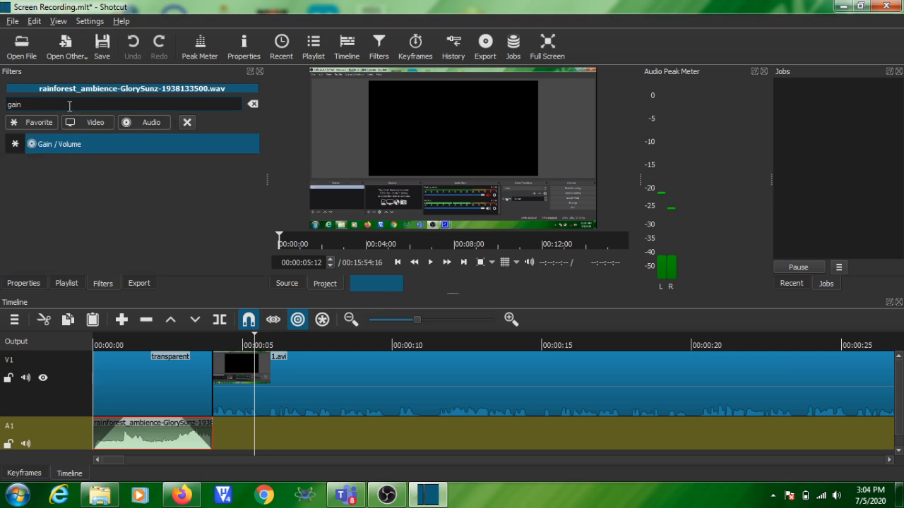
{"action": "left_click", "coordinate": [79, 145]}
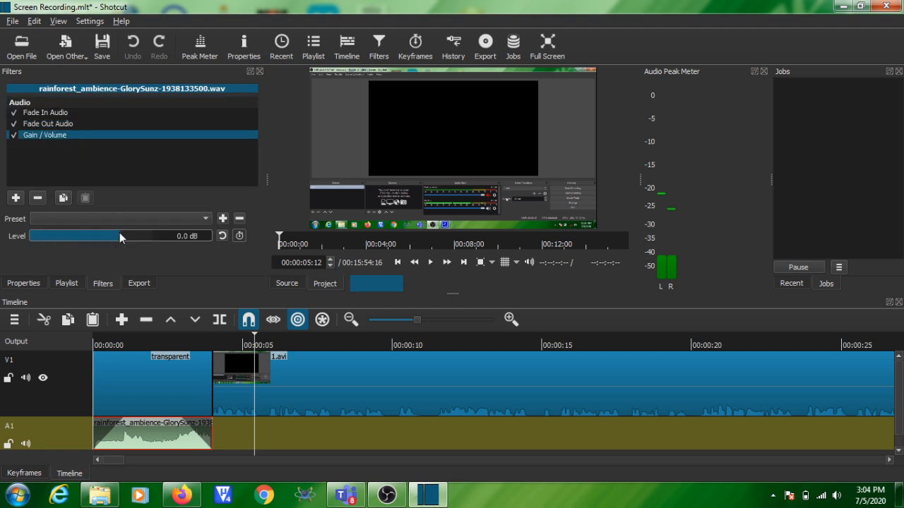
{"action": "left_click_drag", "start_coordinate": [120, 235], "coordinate": [88, 237]}
- Play the opening title from about 00:00:00:15 into 1.avi to check the reduced background audio, then stop
{"action": "left_click", "coordinate": [133, 340]}
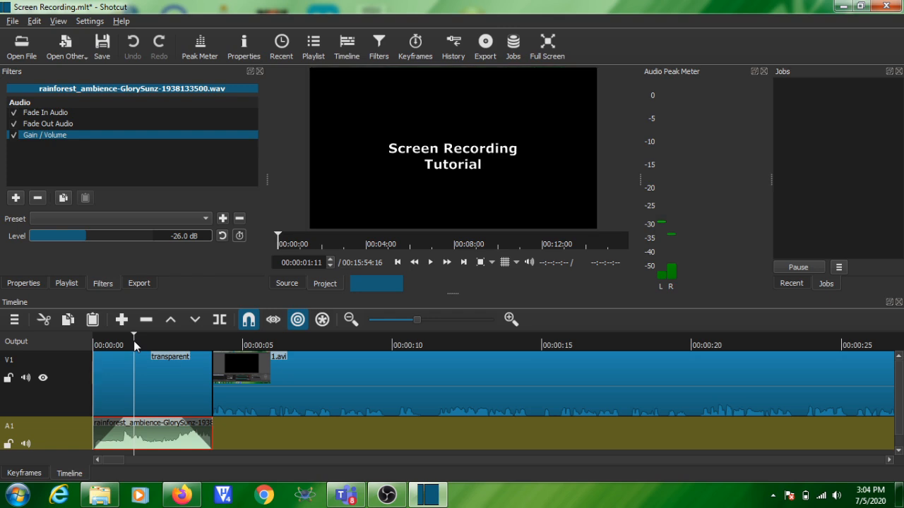
{"action": "left_click", "coordinate": [108, 340]}
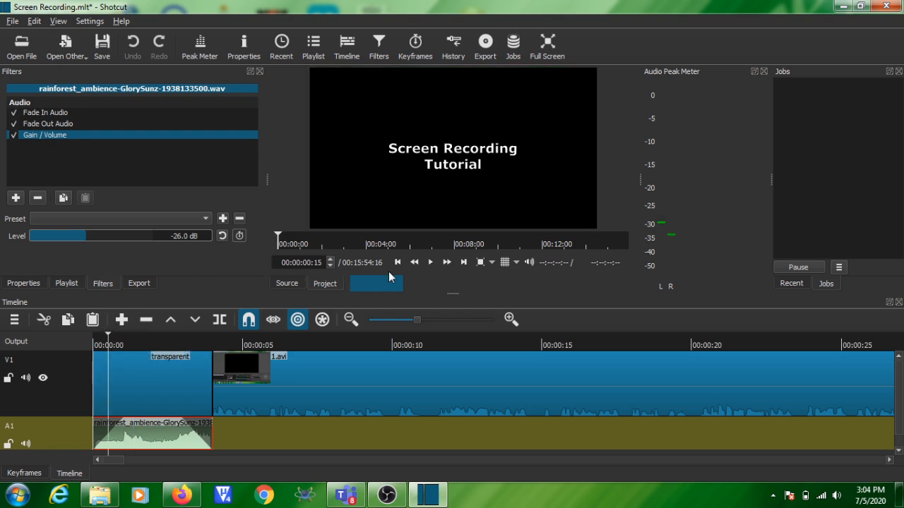
{"action": "left_click", "coordinate": [432, 267]}
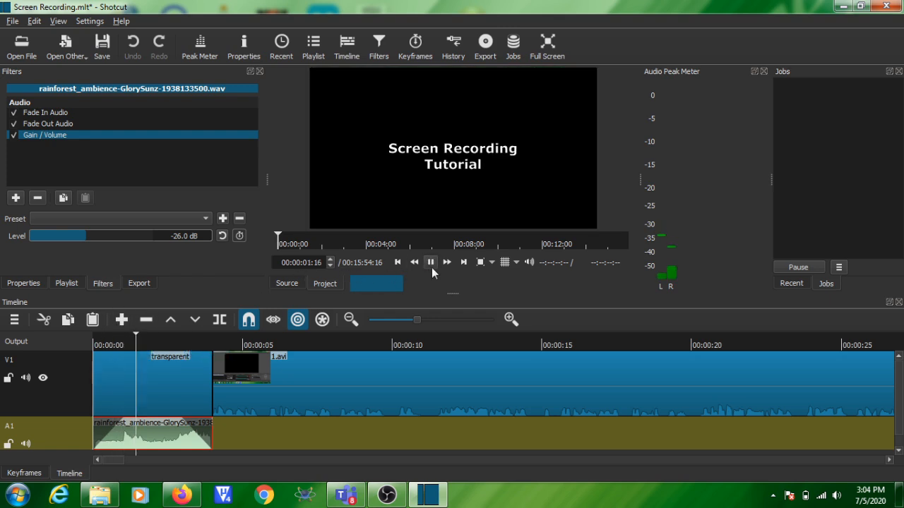
{"action": "left_click", "coordinate": [431, 268]}
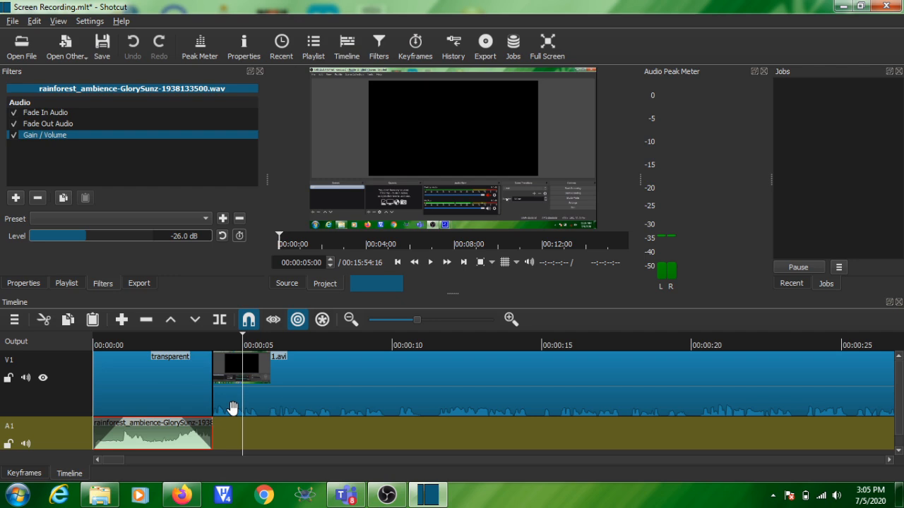
- Export the timeline with the default settings as Screen Recording.mp4 into the Shotcut folder on New Volume (G:)
{"action": "left_click", "coordinate": [489, 61]}
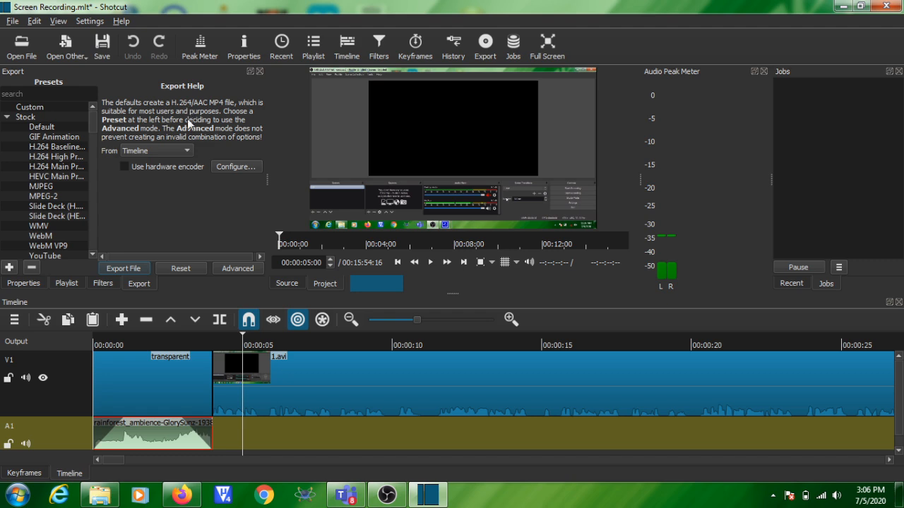
{"action": "left_click", "coordinate": [123, 268]}
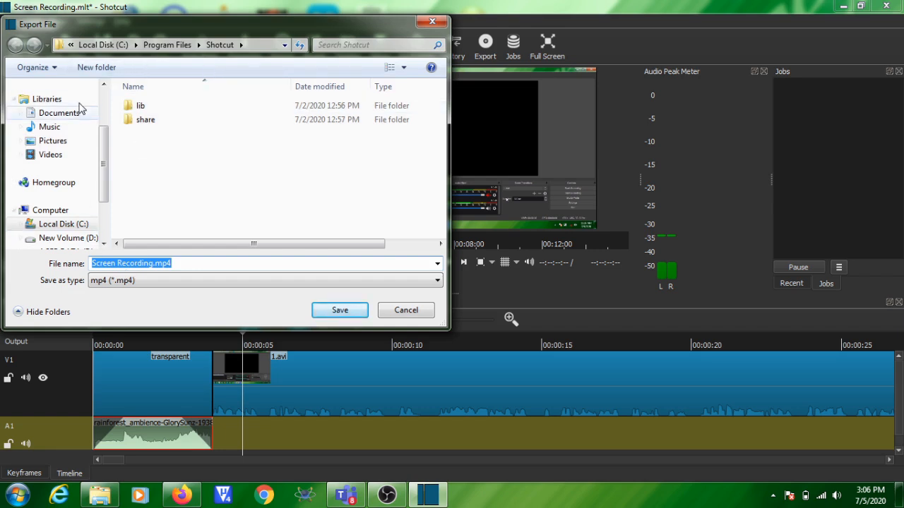
{"action": "scroll", "coordinate": [64, 162], "scroll_direction": "down", "scroll_amount": 2}
{"action": "left_click", "coordinate": [68, 197]}
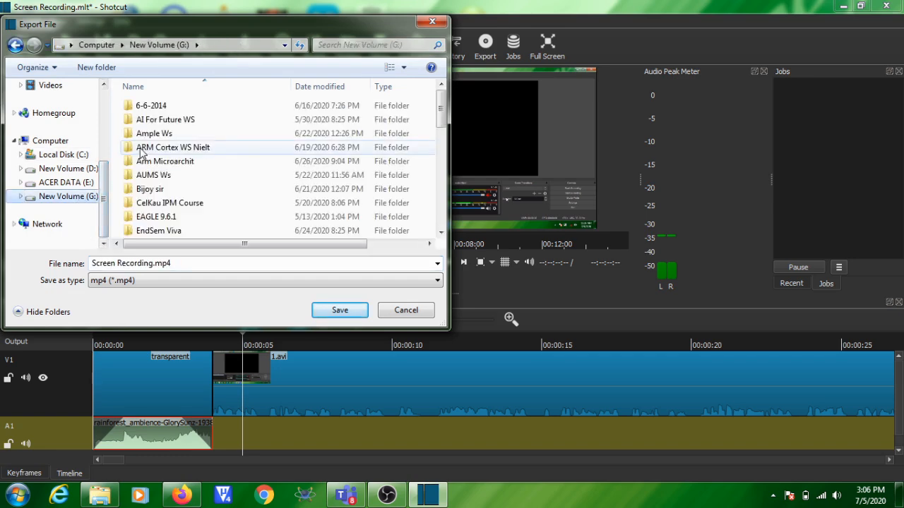
{"action": "left_click", "coordinate": [149, 147]}
{"action": "key", "text": "s"}
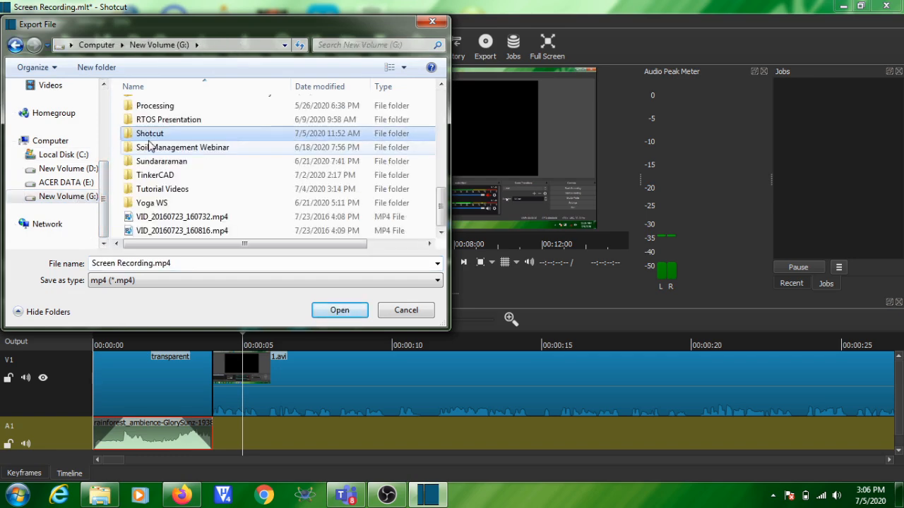
{"action": "key", "text": "Return"}
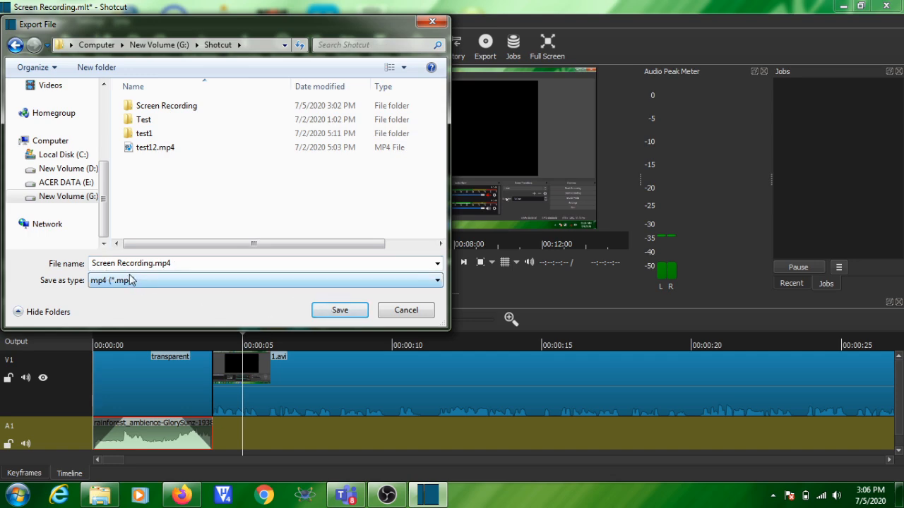
{"action": "left_click", "coordinate": [358, 316]}
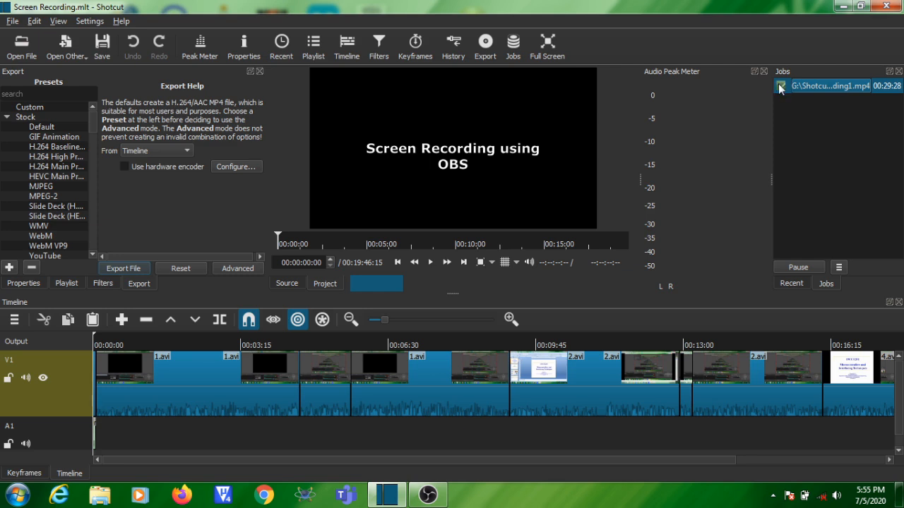
- Show the finished export job's file in its folder and open Screen Recording1.mp4 in the video player
{"action": "right_click", "coordinate": [817, 83]}
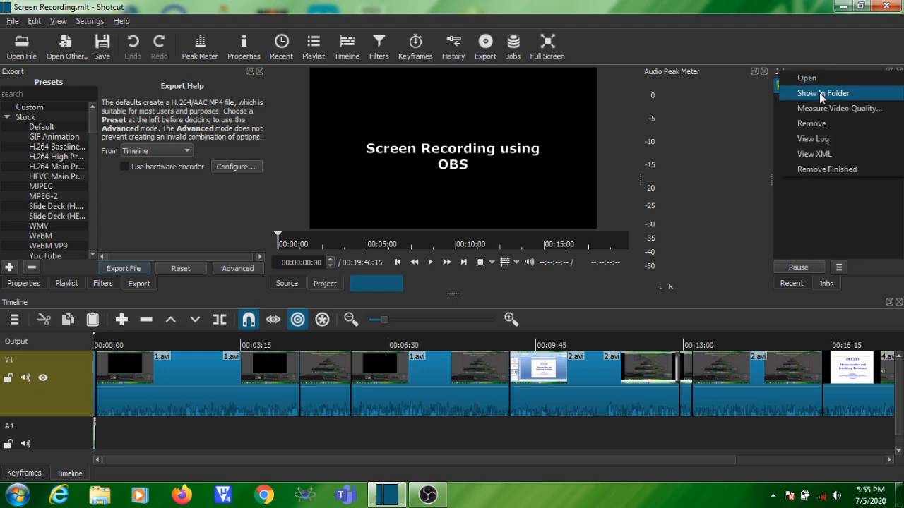
{"action": "left_click", "coordinate": [821, 93]}
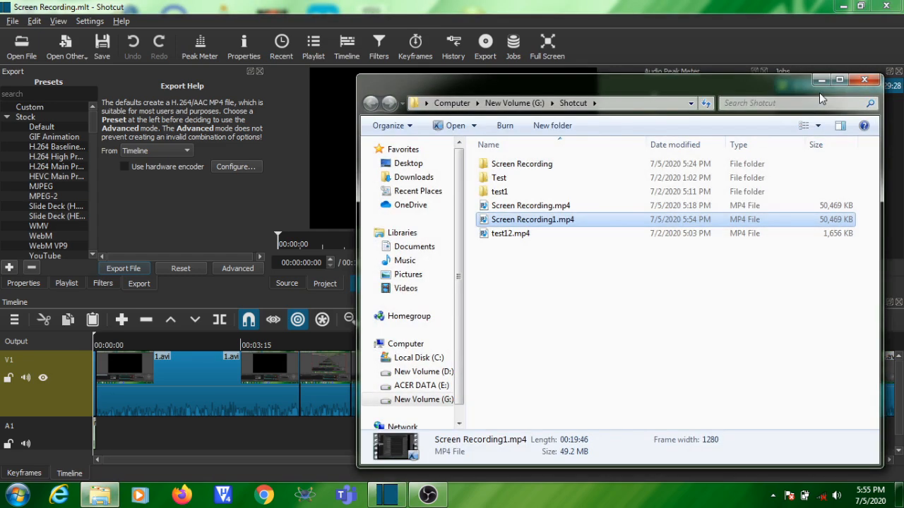
{"action": "double_click", "coordinate": [555, 221]}
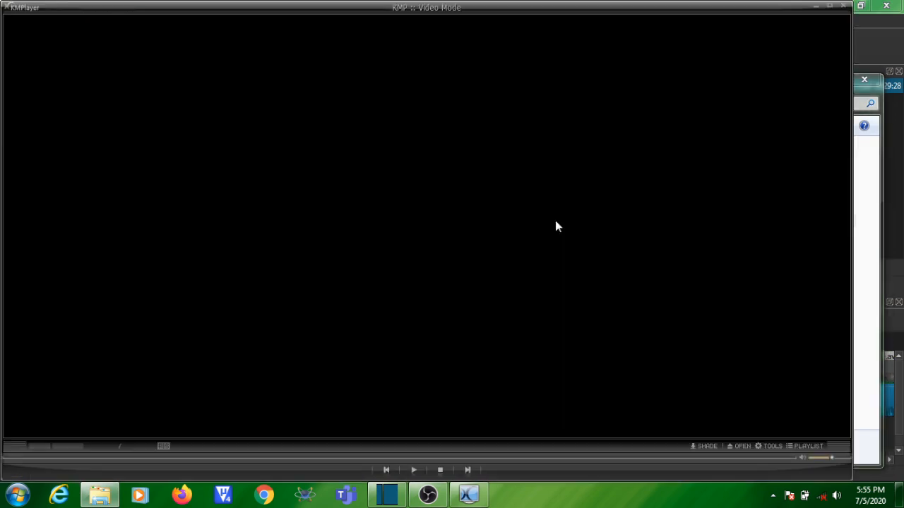